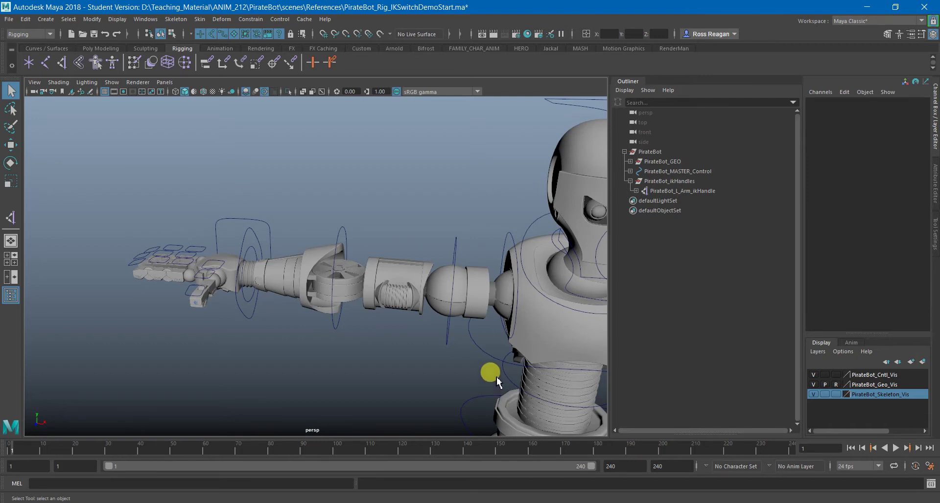
Hide the PirateBot_Geo_Vis display layer to expose the skeleton and controls of the right arm
mouse_move(496, 375)
left_mouse_down("alt")
mouse_move(440, 353)
mouse_move(435, 358)
mouse_move(460, 366)
mouse_move(417, 386)
mouse_move(437, 360)
left_mouse_up("alt")
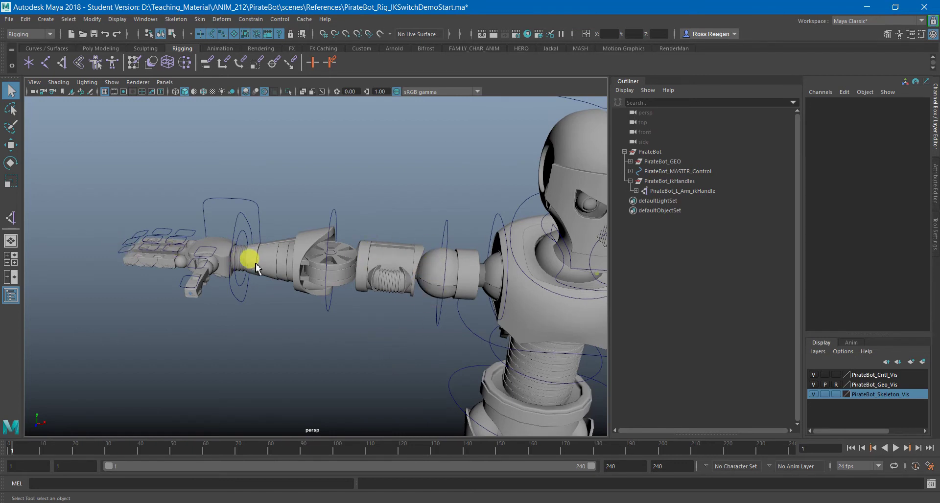
left_click_drag(256, 265, 264, 289, "alt")
right_click_drag(264, 289, 302, 301, "alt")
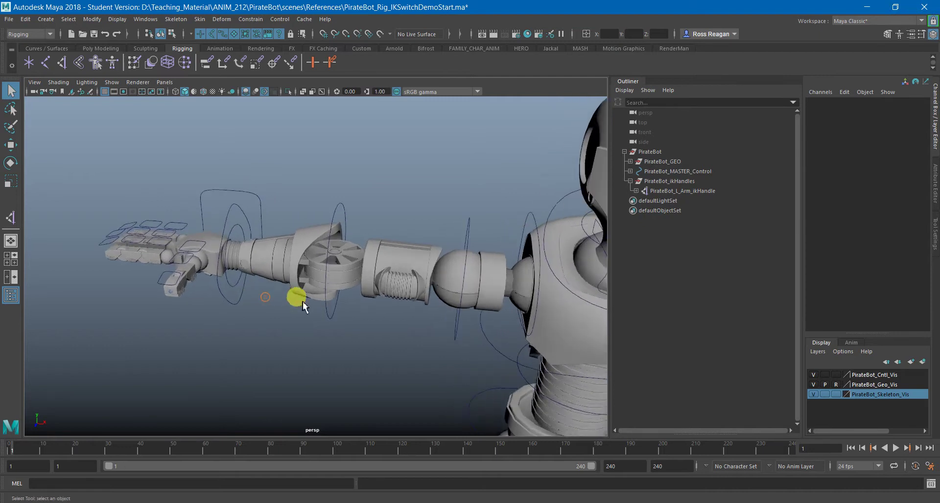
middle_click_drag(303, 301, 319, 306, "alt")
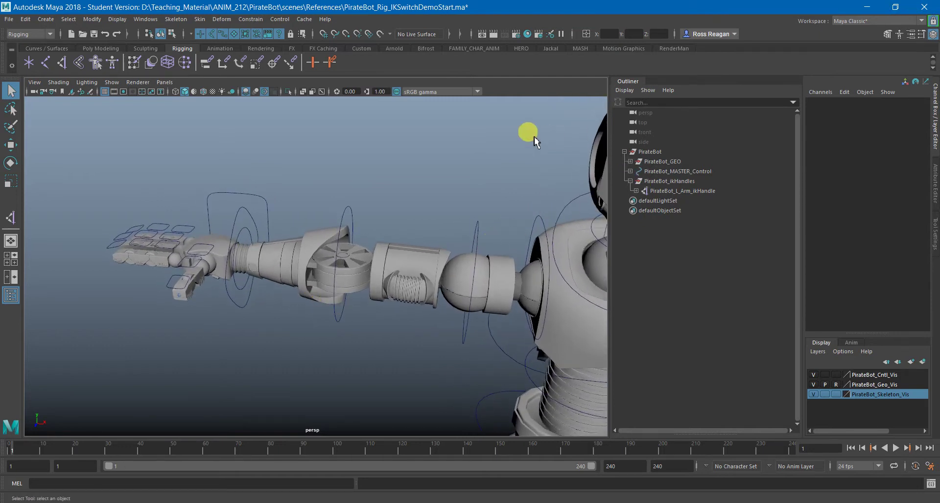
left_click(816, 395)
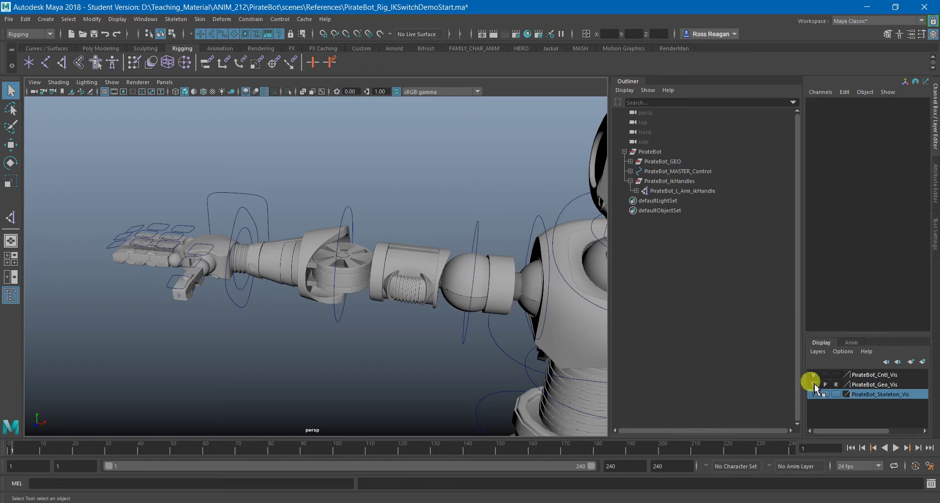
left_click(813, 385)
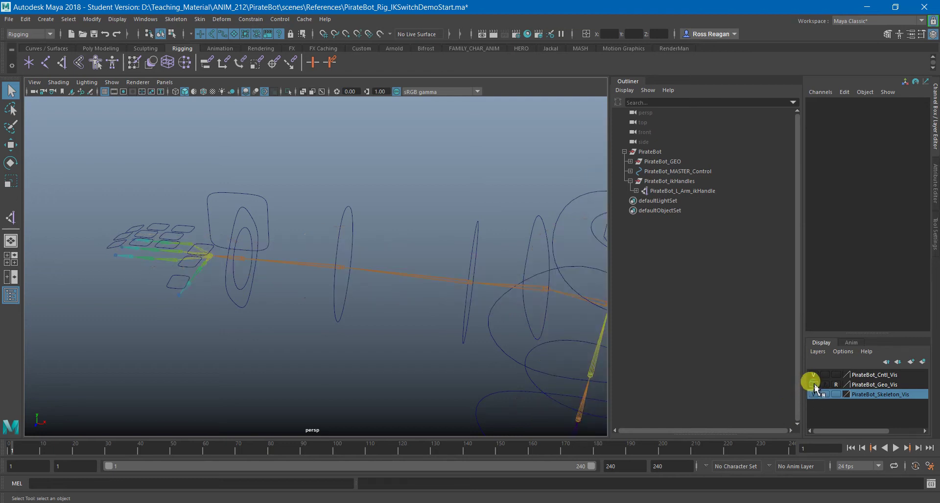
Inspect the right arm's shoulder, elbow and wrist joints one after another
left_click(464, 281)
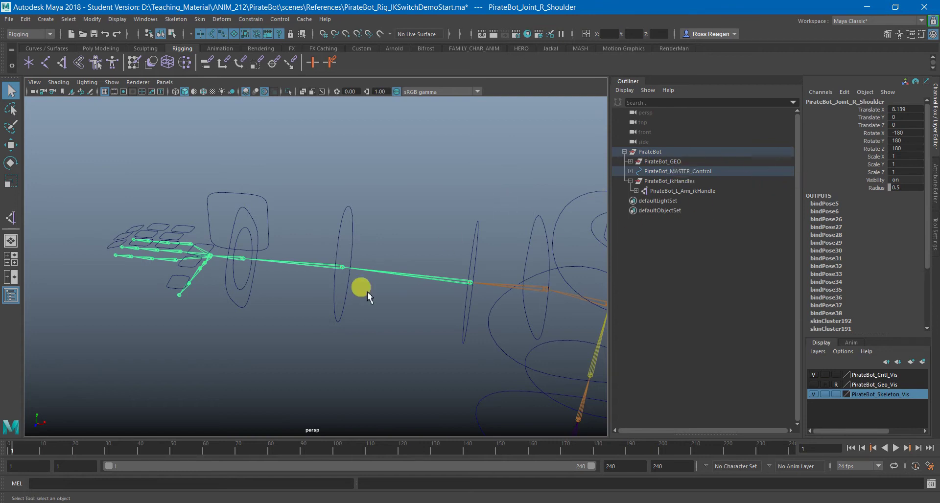
left_click(347, 267)
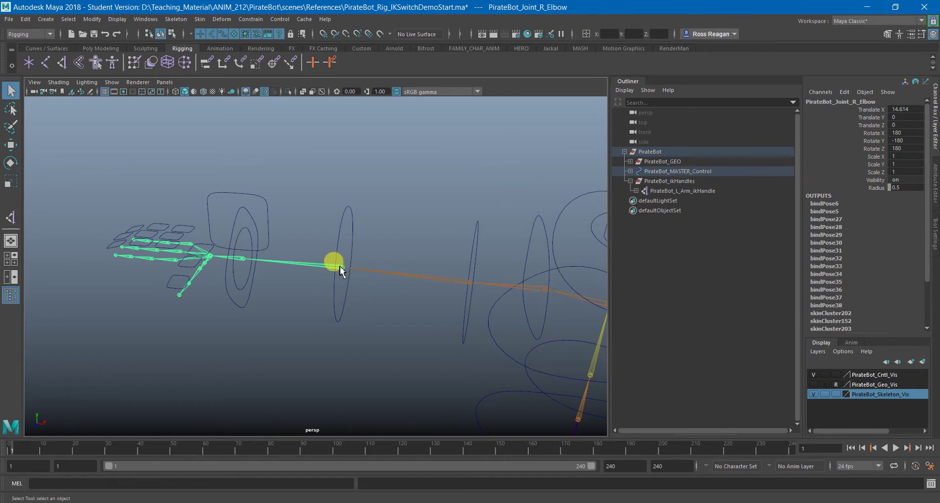
left_click(243, 259)
left_click_drag(260, 281, 281, 222, "alt")
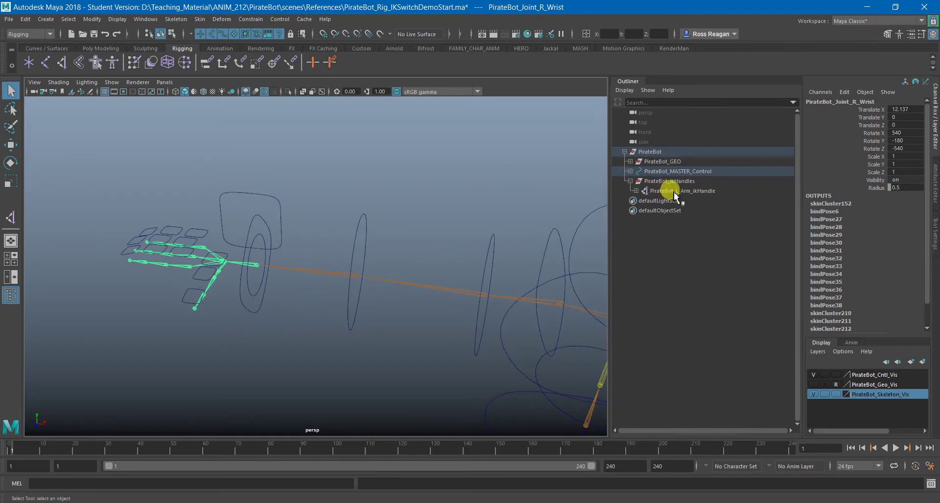
Collapse the PirateBot_ikHandles group and the whole PirateBot hierarchy in the Outliner
left_click(667, 191)
left_click(630, 181)
left_click(515, 186)
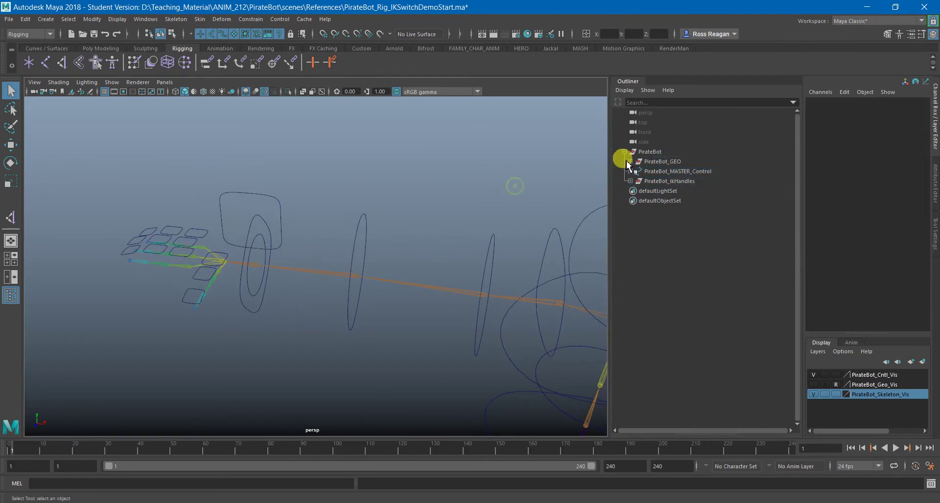
left_click(624, 152)
Orient-constrain the right shoulder joint to PirateBot_R_Shoulder_Control on all axes, with Maintain offset enabled
left_click(465, 251)
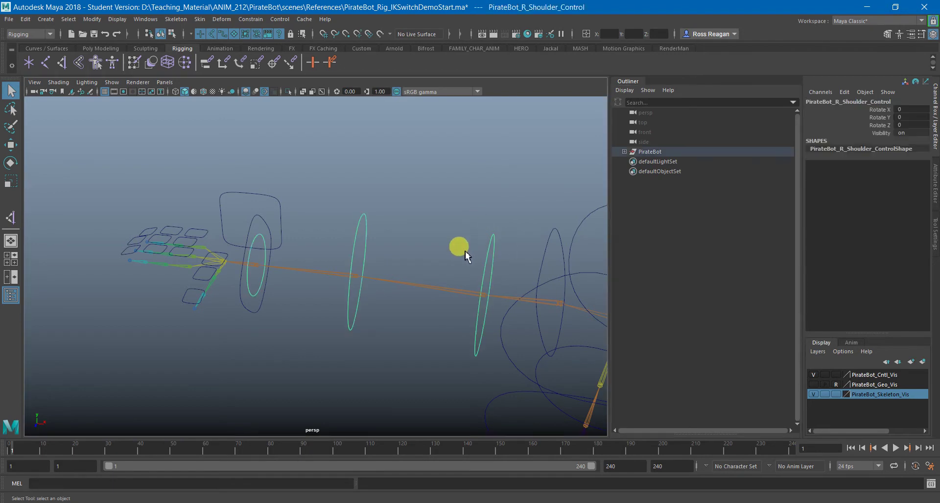
left_click(392, 231)
left_click_drag(244, 188, 280, 211)
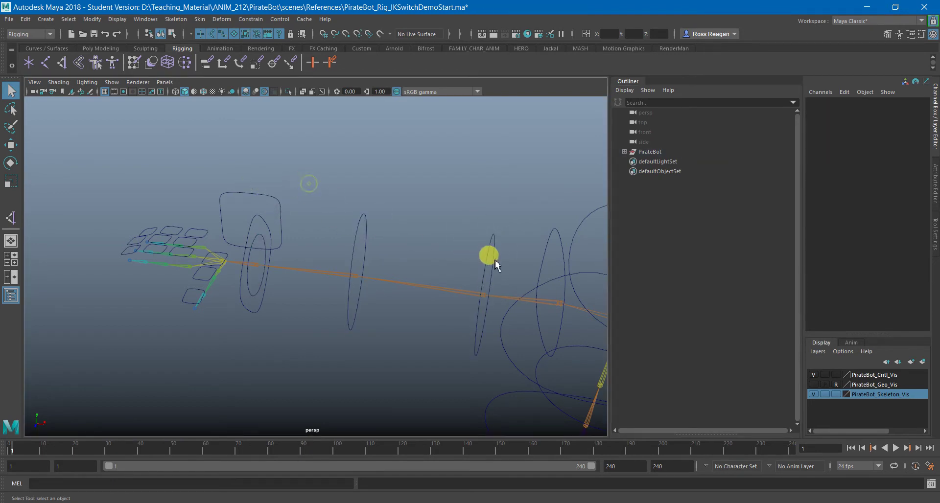
mouse_move(491, 298)
left_mouse_down("alt")
mouse_move(478, 307)
mouse_move(476, 299)
left_mouse_up("alt")
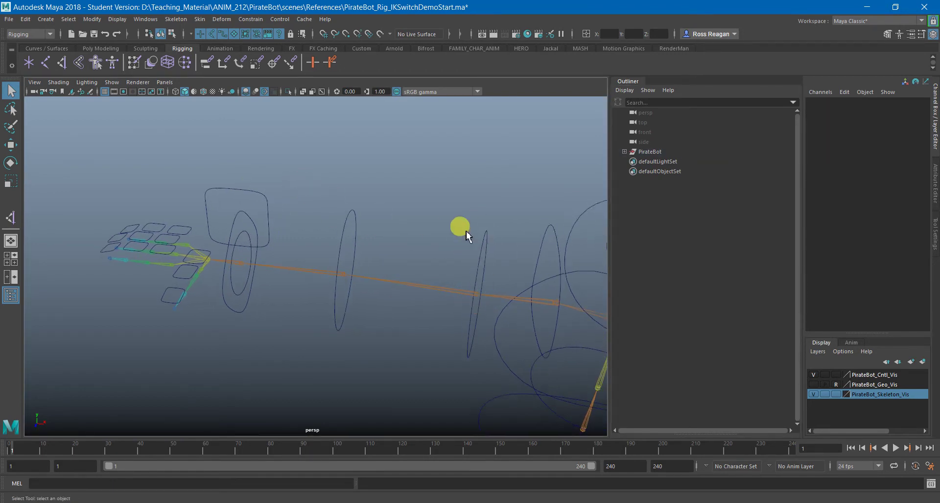
left_click(484, 275)
middle_click_drag(484, 275, 507, 281, "alt")
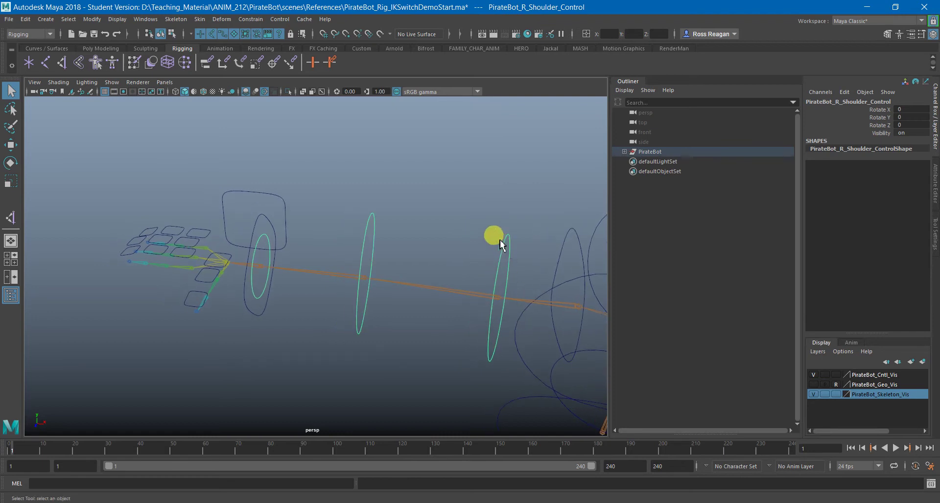
left_click(499, 298, "shift")
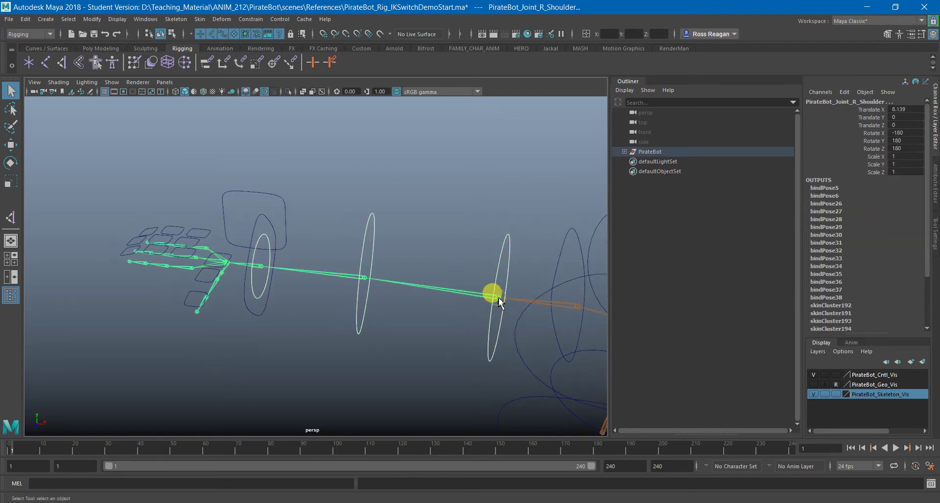
left_click(250, 19)
left_click(347, 63)
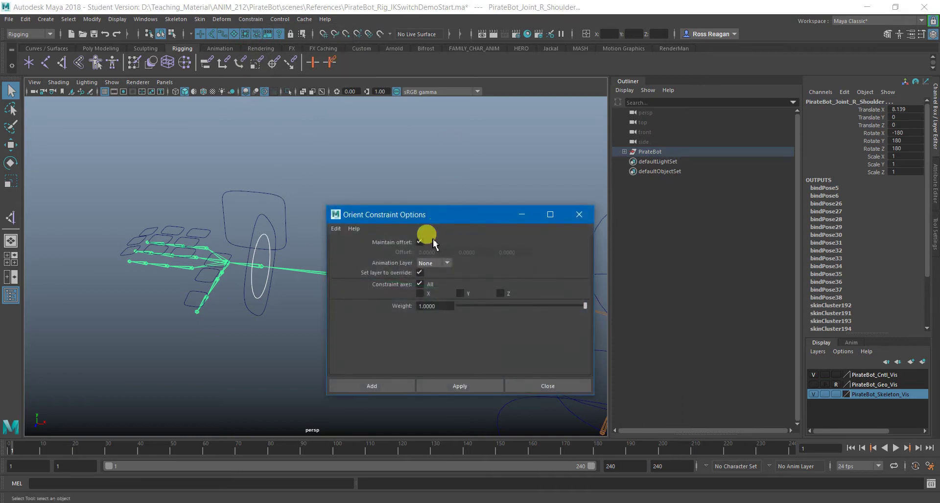
left_click(404, 294)
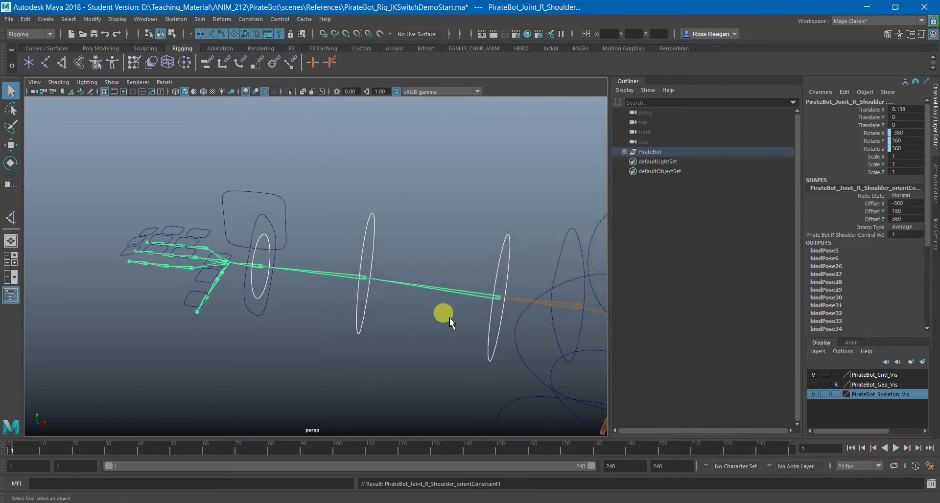
Orient-constrain the right elbow joint to the right elbow control with the same constraint settings
left_click(392, 254)
left_click(373, 289)
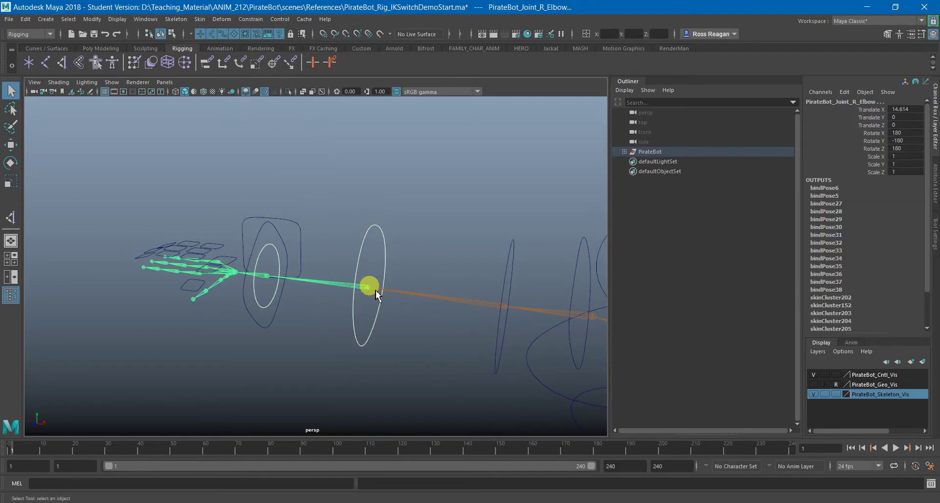
key("g")
Orient-constrain the right wrist joint to the inner wrist FK control, repeating the same constraint settings
left_click_drag(380, 291, 398, 296, "alt")
middle_click_drag(252, 288, 325, 307, "alt")
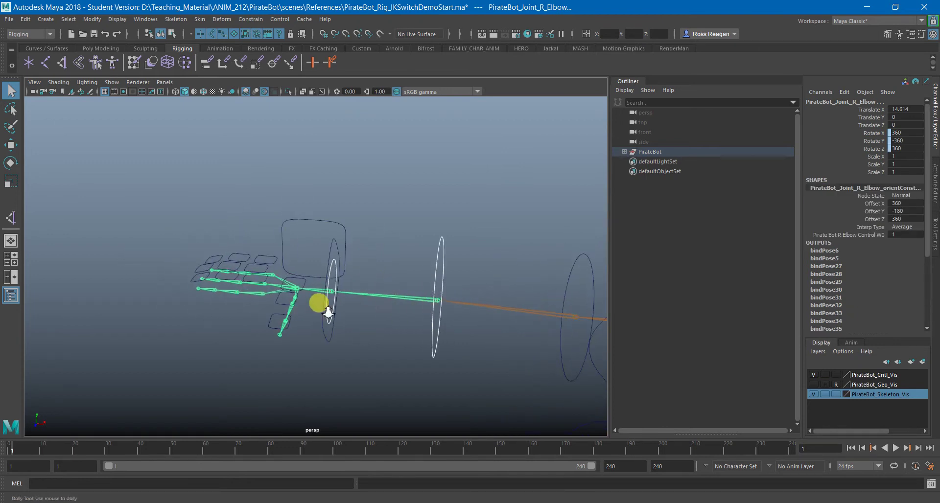
right_click_drag(325, 306, 377, 330, "alt")
left_click_drag(377, 330, 342, 285, "alt")
left_click(340, 287)
left_click(344, 307)
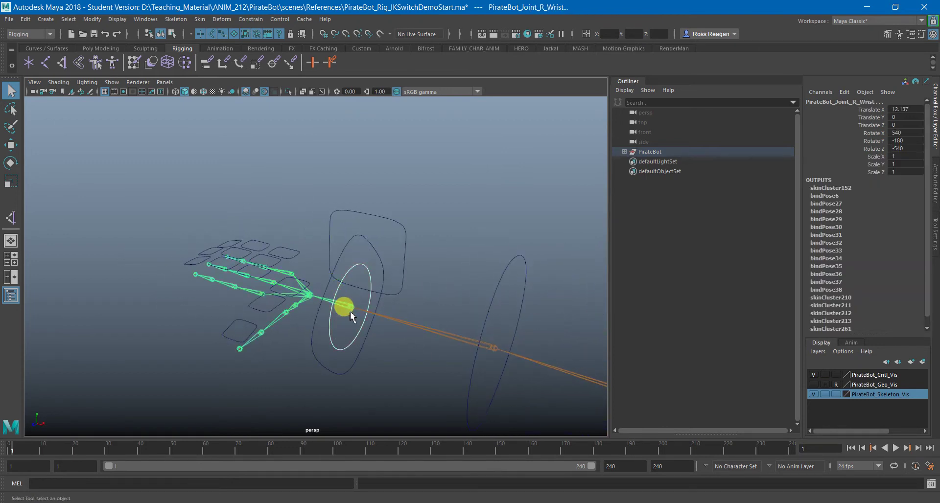
left_click_drag(424, 329, 321, 294, "alt")
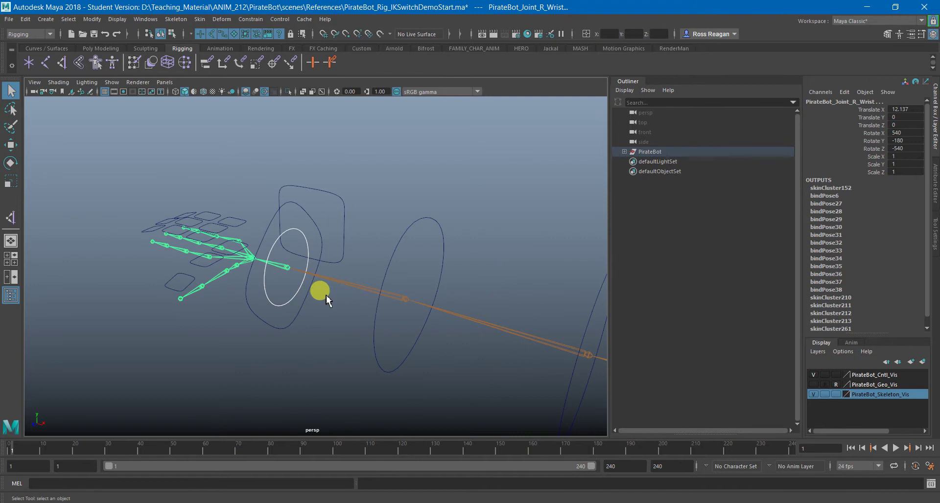
key("g")
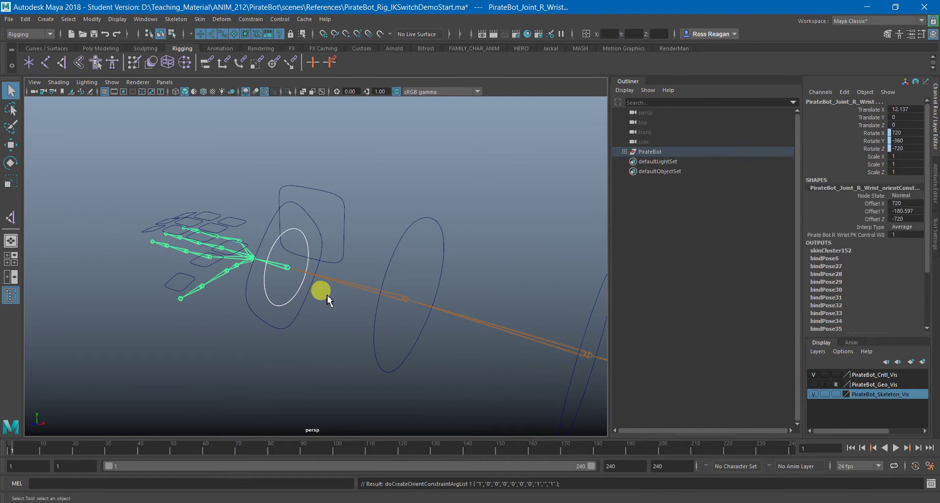
Deselect everything and show the PirateBot_Geo_Vis display layer again
left_click_drag(327, 295, 378, 299, "alt")
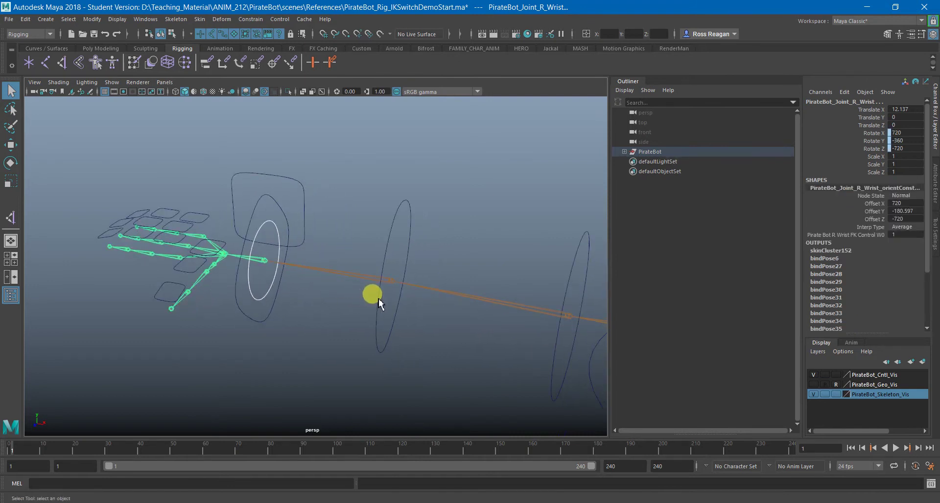
mouse_move(378, 299)
middle_mouse_down("alt")
mouse_move(338, 287)
mouse_move(365, 300)
middle_mouse_up("alt")
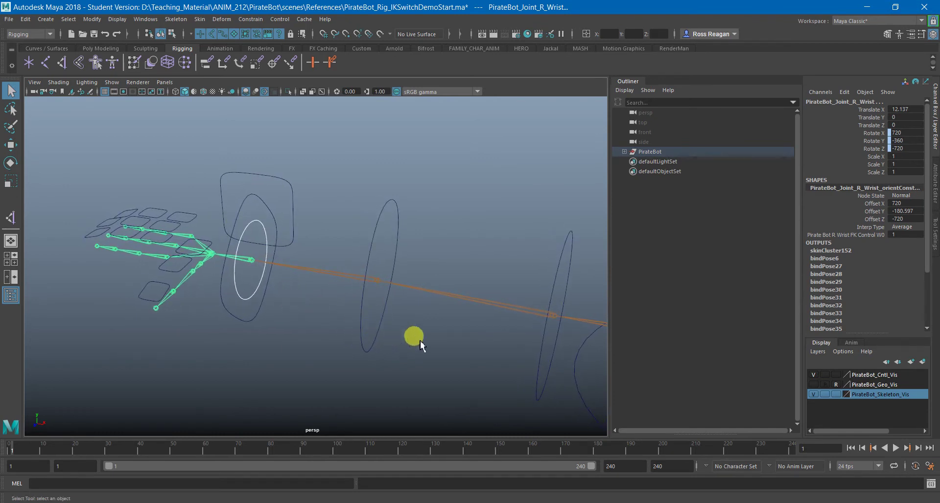
mouse_move(520, 365)
middle_mouse_down("alt")
mouse_move(441, 336)
mouse_move(521, 357)
middle_mouse_up("alt")
middle_click_drag(343, 321, 343, 302, "alt")
left_click(395, 310)
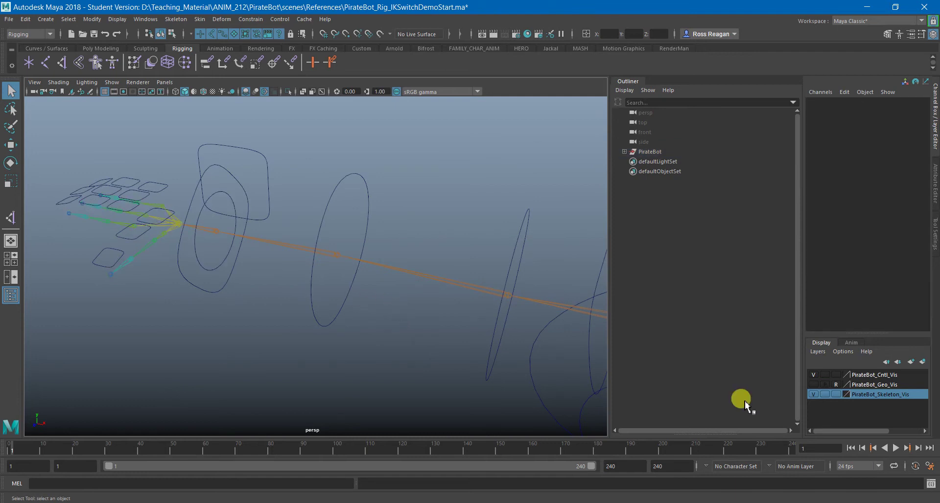
left_click(815, 384)
Test the FK arm by rotating the right shoulder, elbow and wrist FK controls
left_click_drag(473, 346, 500, 370)
key("e")
left_click_drag(538, 268, 508, 268)
key("q")
left_click(364, 382)
key("e")
left_click_drag(343, 337, 378, 333)
left_click(252, 407)
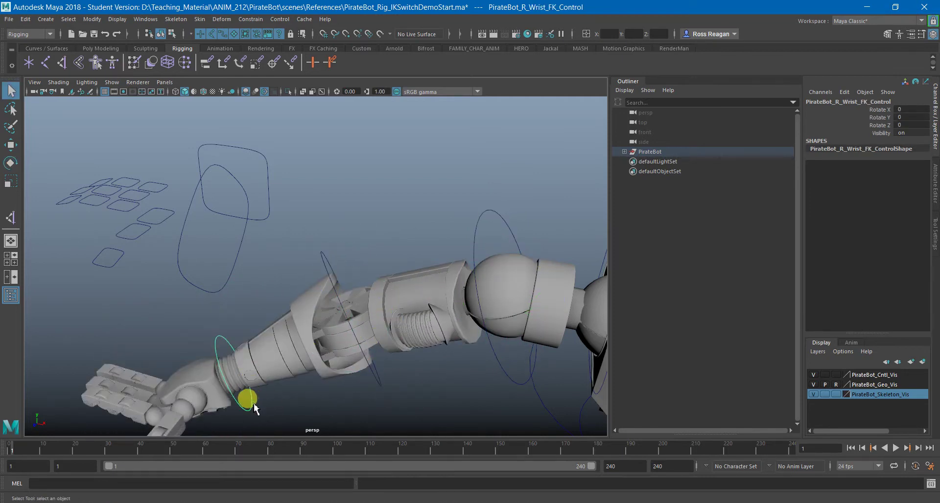
mouse_move(238, 342)
left_mouse_down()
mouse_move(225, 357)
mouse_move(230, 338)
left_mouse_up()
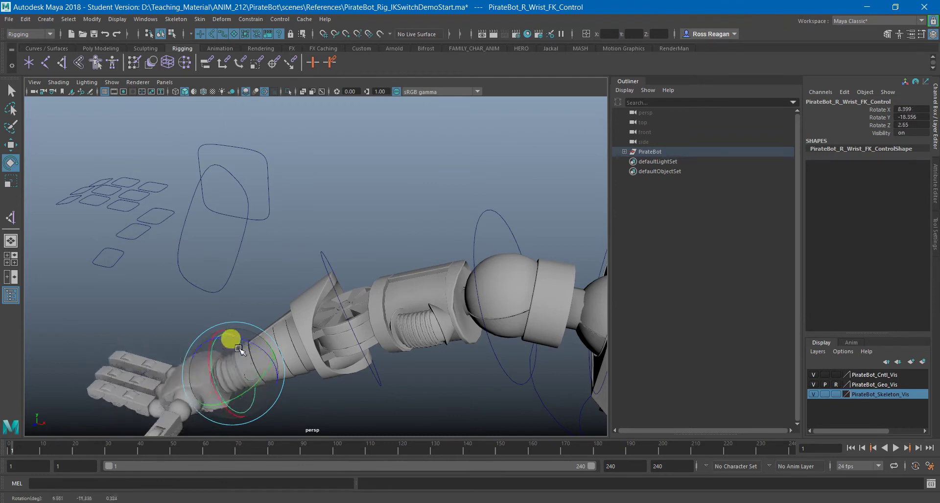
Undo the test rotations of the right wrist, elbow and shoulder controls and return to the Select tool
key("ctrl+z")
key("ctrl+z")
key("ctrl+z")
key("ctrl+z")
middle_click_drag(199, 229, 367, 261, "alt")
key("ctrl+z")
key("ctrl+z")
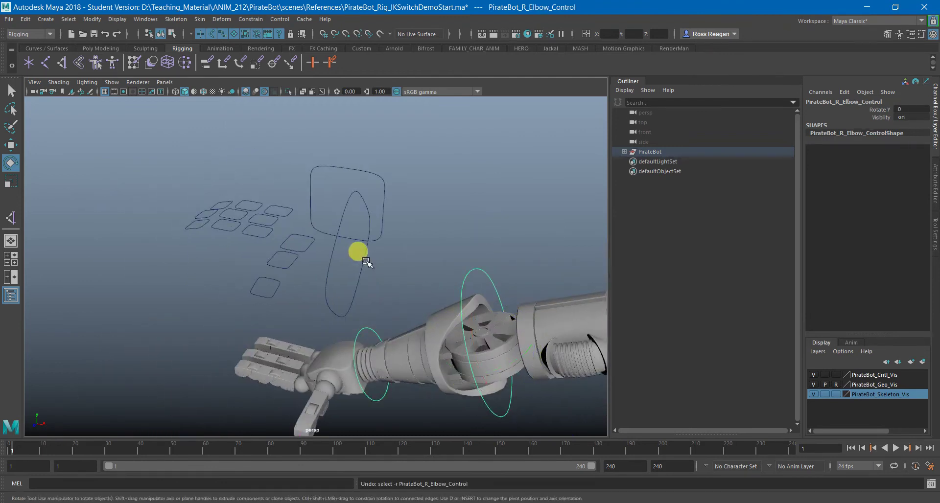
left_click_drag(378, 262, 342, 268, "alt")
key("q")
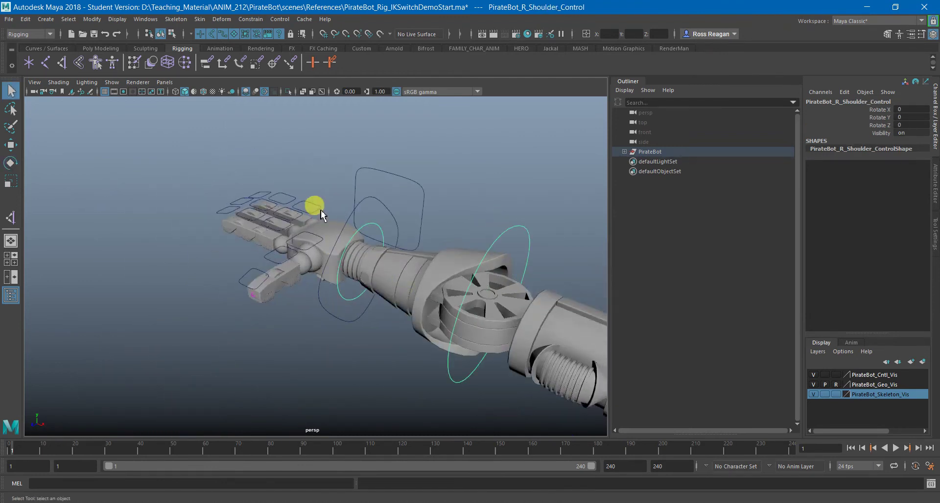
Examine the right hand's pinky control and the wrist FK and IK controls around the forearm
left_click(320, 213)
left_click_drag(319, 220, 310, 232, "alt")
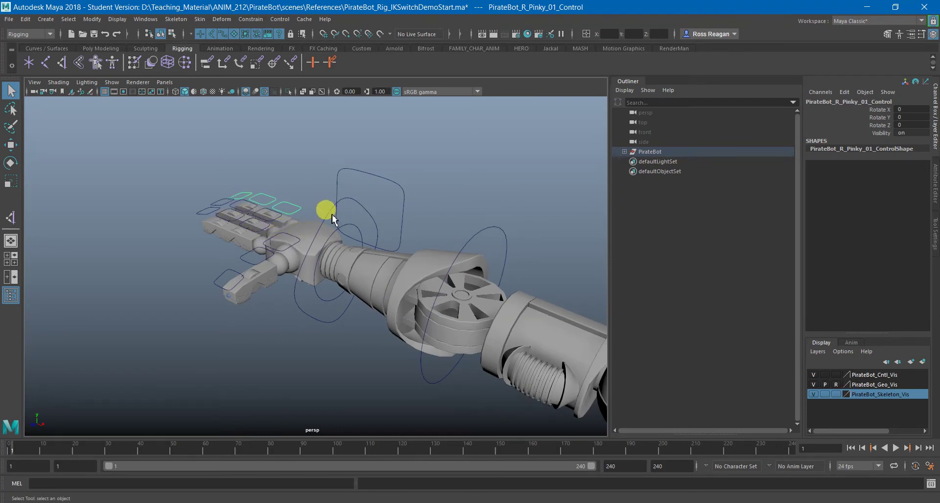
mouse_move(317, 234)
left_mouse_down("alt")
mouse_move(345, 241)
mouse_move(311, 242)
left_mouse_up("alt")
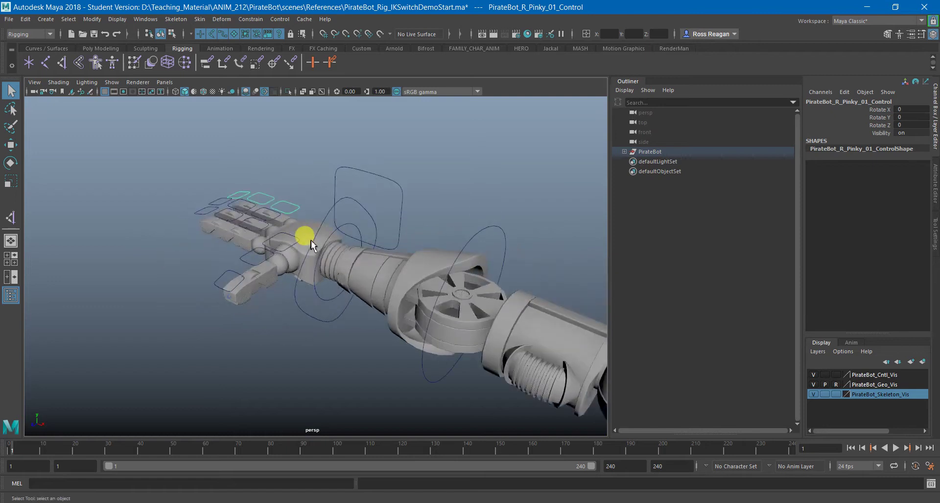
left_click(349, 221)
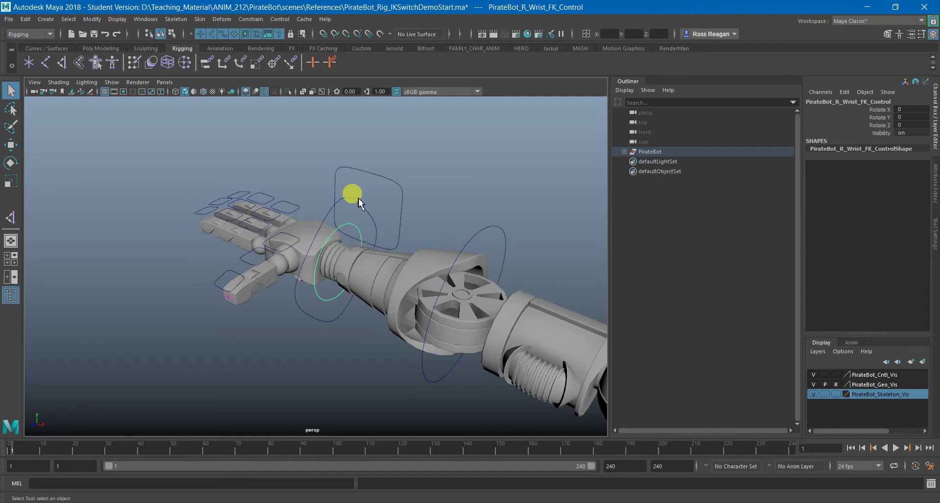
left_click(350, 200)
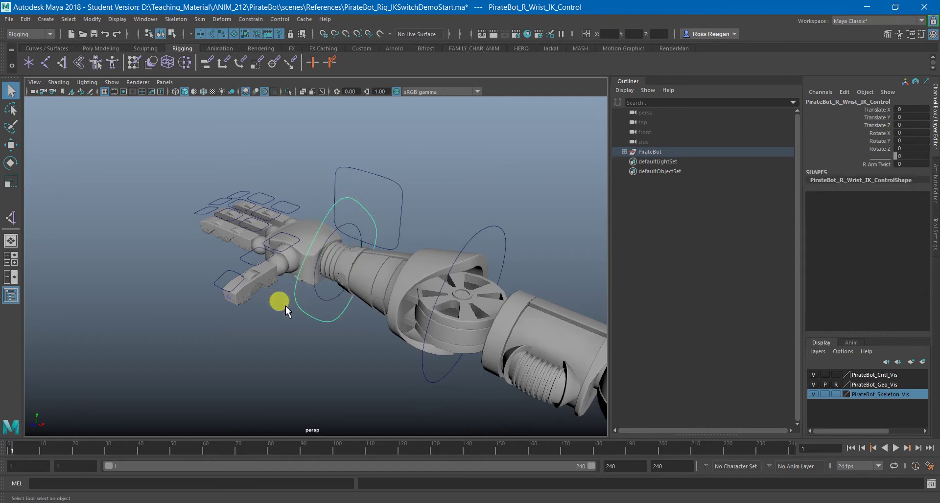
left_click_drag(281, 304, 326, 268, "alt")
left_click_drag(365, 320, 348, 338, "alt")
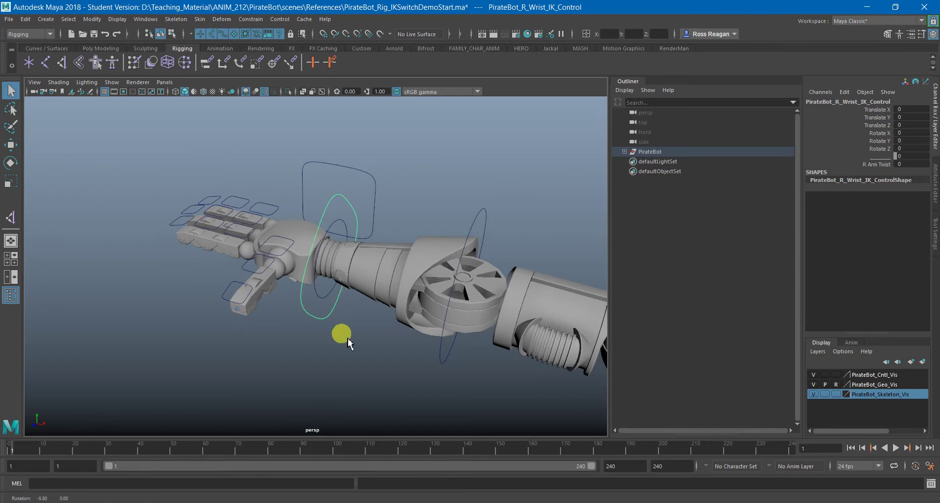
left_click(344, 340)
Locate the right pinky's base control in the Outliner, collapse its offset group and select PirateBot_R_Hand_Control_Group
left_click(276, 211)
key("f")
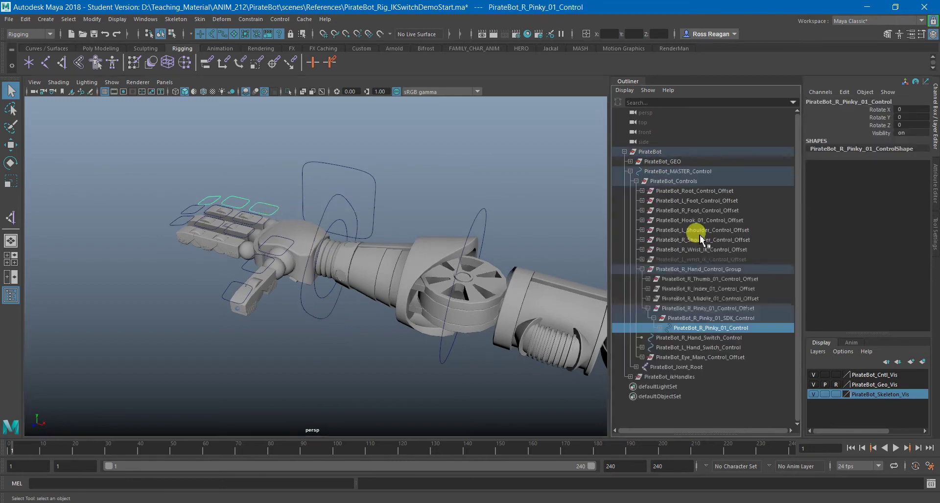
left_click(659, 310)
left_click(648, 308)
left_click(682, 270)
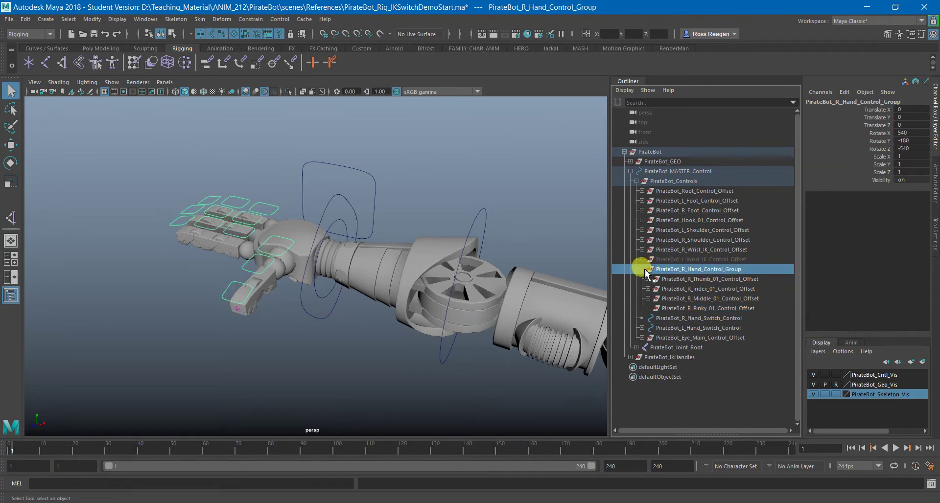
Examine the thumb, index, middle and pinky offset groups inside PirateBot_R_Hand_Control_Group and which controls each one contains
left_click(643, 270)
left_click(642, 270)
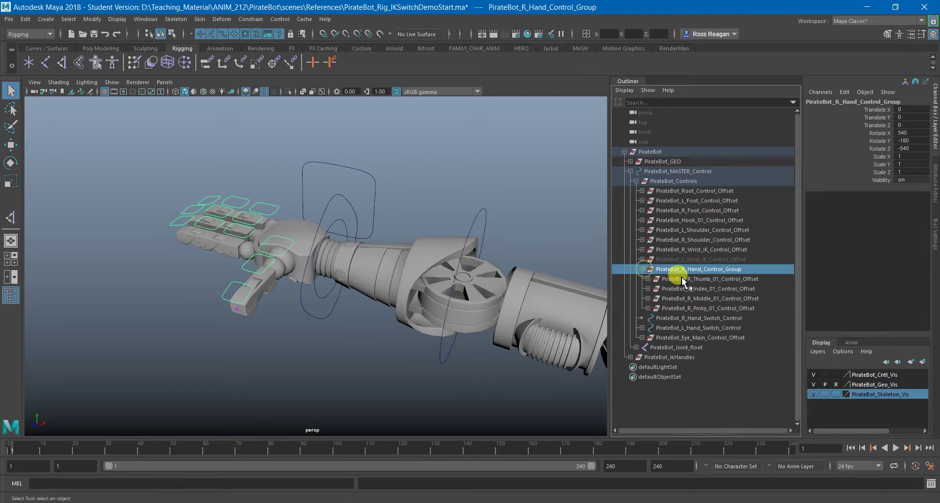
left_click(682, 279)
left_click(681, 288)
left_click(679, 299)
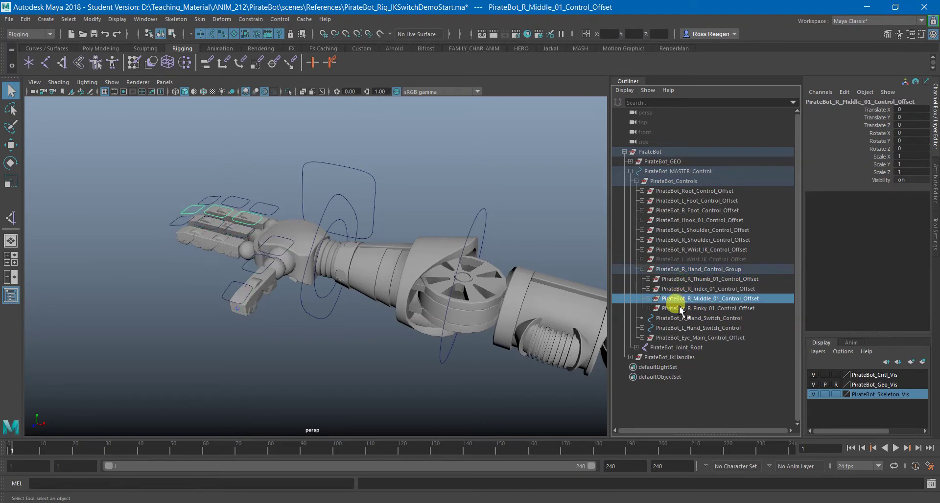
left_click(679, 308)
left_click(677, 281)
left_click(677, 270)
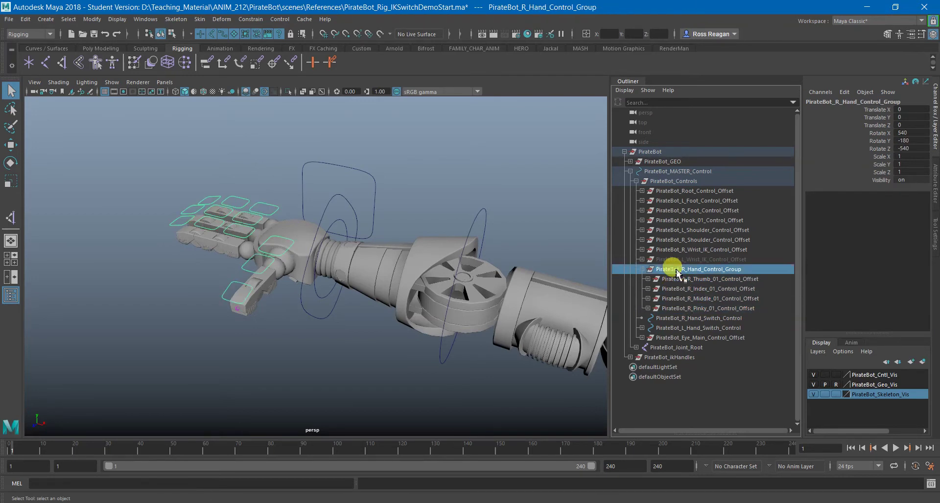
Hide the PirateBot_Geo_Vis layer to expose the right hand's joints
middle_click_drag(397, 249, 413, 267, "alt")
right_click_drag(413, 267, 503, 300, "alt")
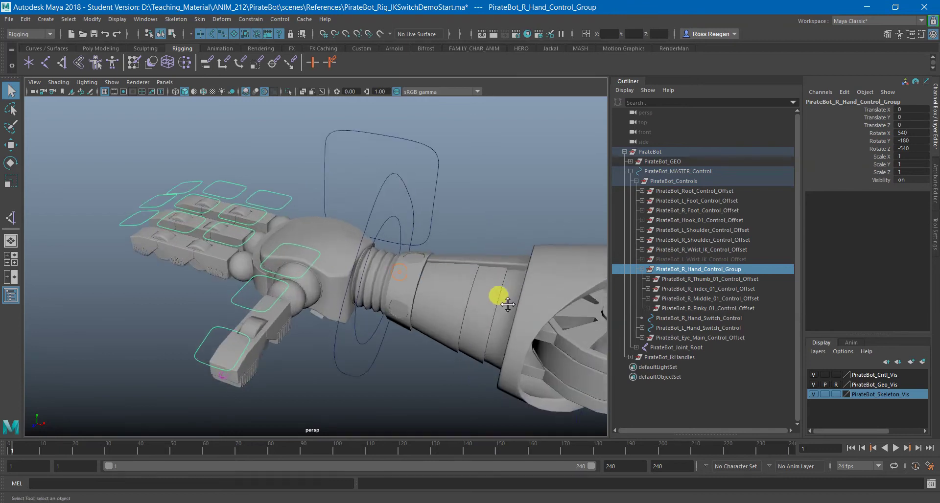
middle_click_drag(503, 299, 514, 302, "alt")
left_click(322, 91)
left_click(321, 92)
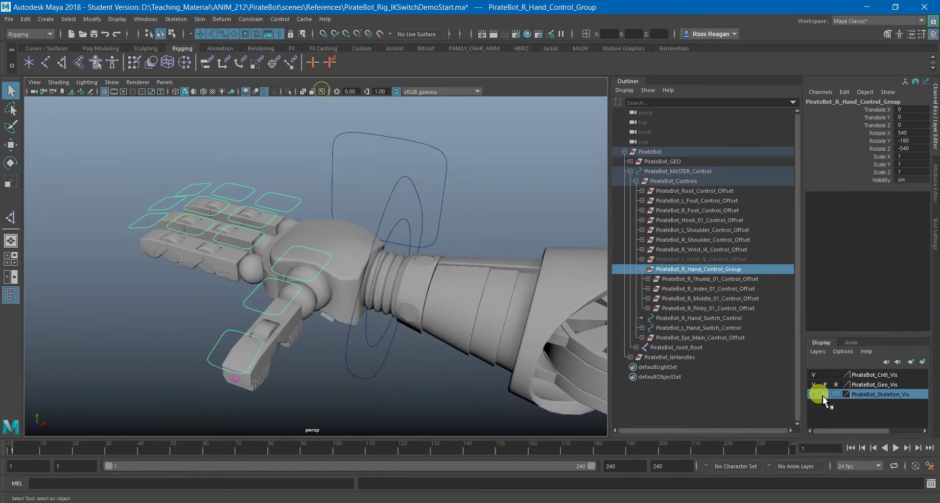
left_click(813, 384)
left_click_drag(499, 331, 465, 353, "alt")
Parent-constrain PirateBot_R_Hand_Control_Group to PirateBot_Joint_R_Palm using reset constraint options with Maintain offset on and all axes
left_click(351, 267)
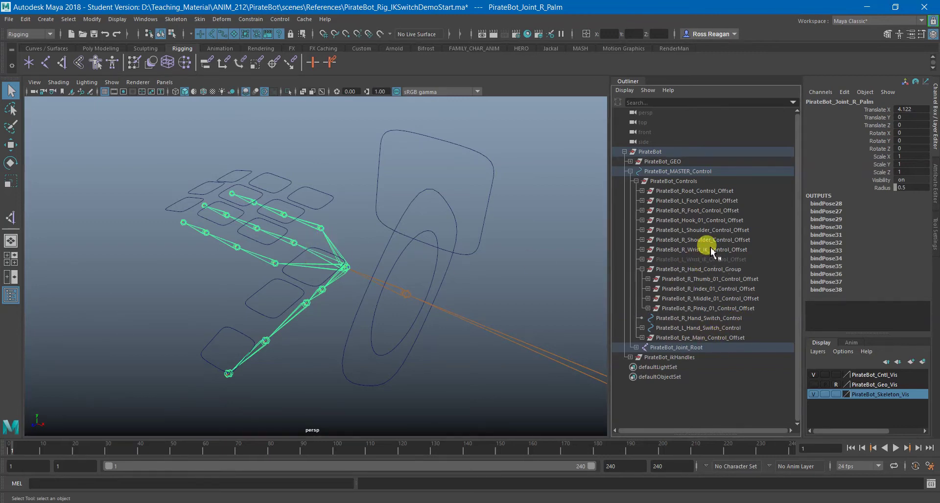
left_click(708, 270)
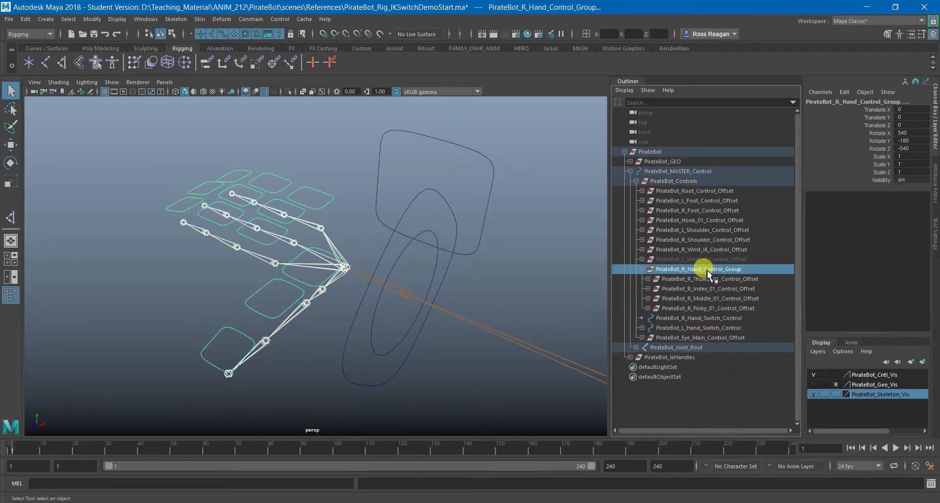
left_click(251, 18)
left_click(345, 44)
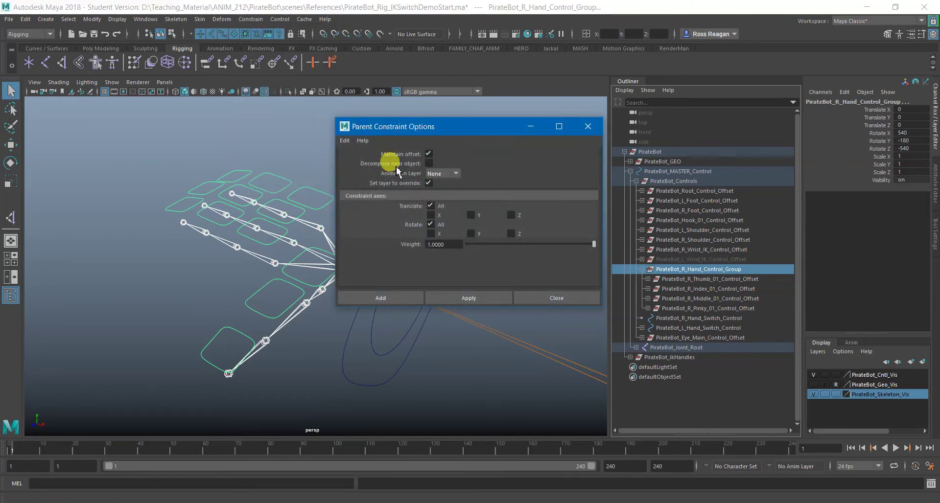
left_click(343, 140)
left_click(359, 160)
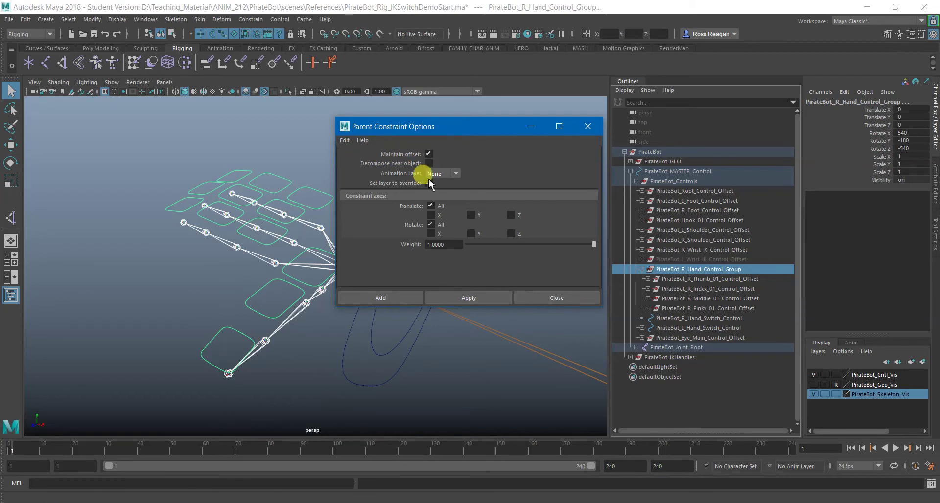
left_click(403, 302)
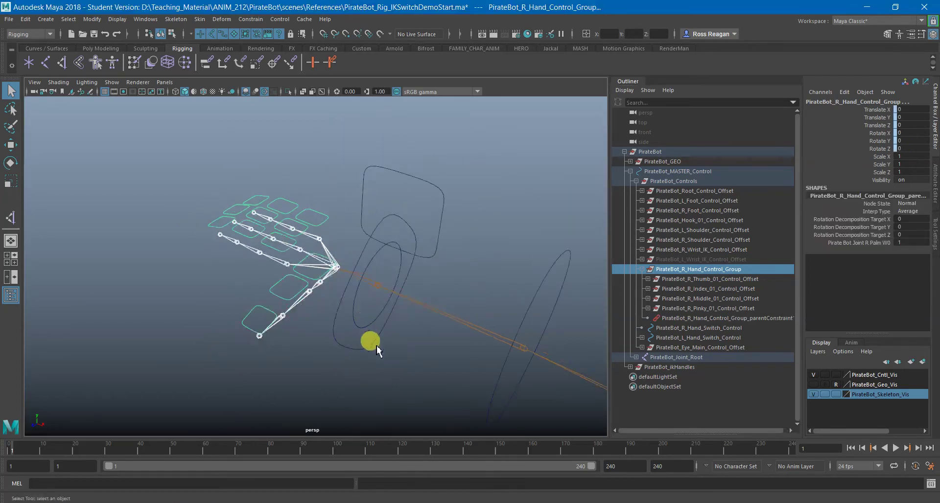
Test the hand group's constraint by rotating the right wrist FK control, and undo the test rotations
left_click(406, 355)
left_click(380, 309)
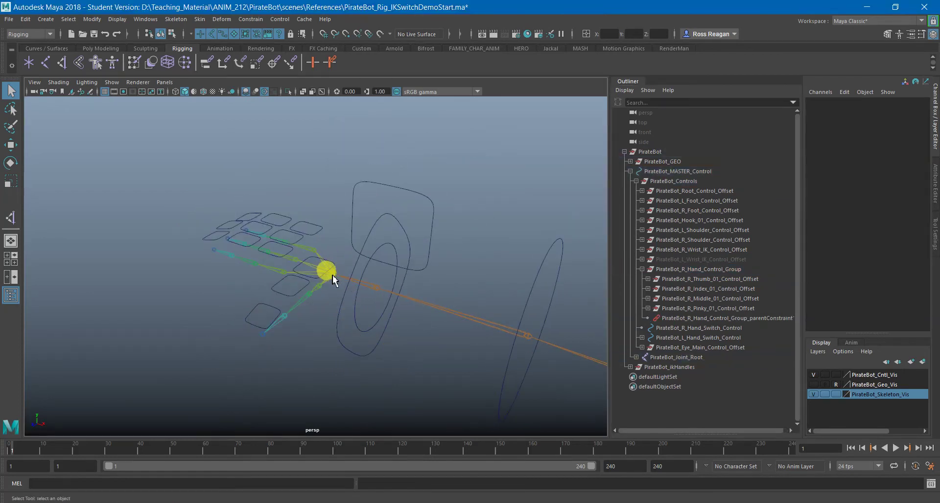
left_click(366, 352)
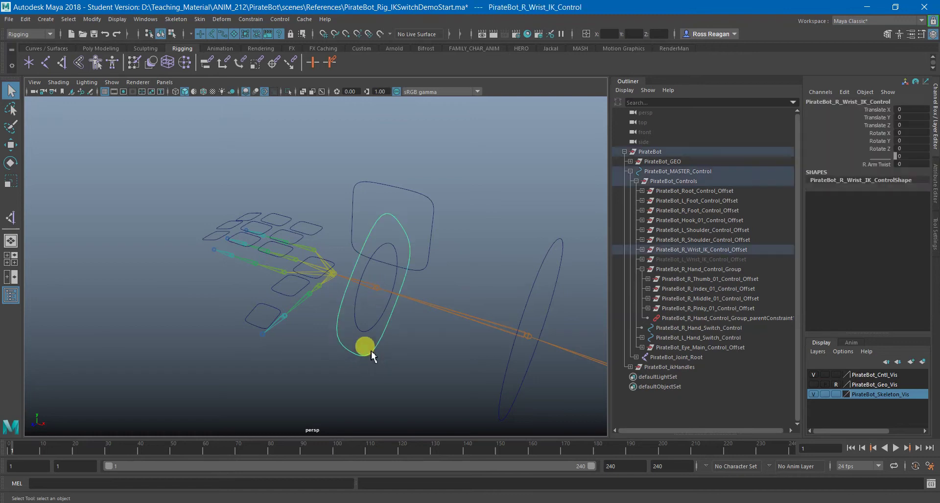
key("e")
key("q")
left_click(368, 262)
key("e")
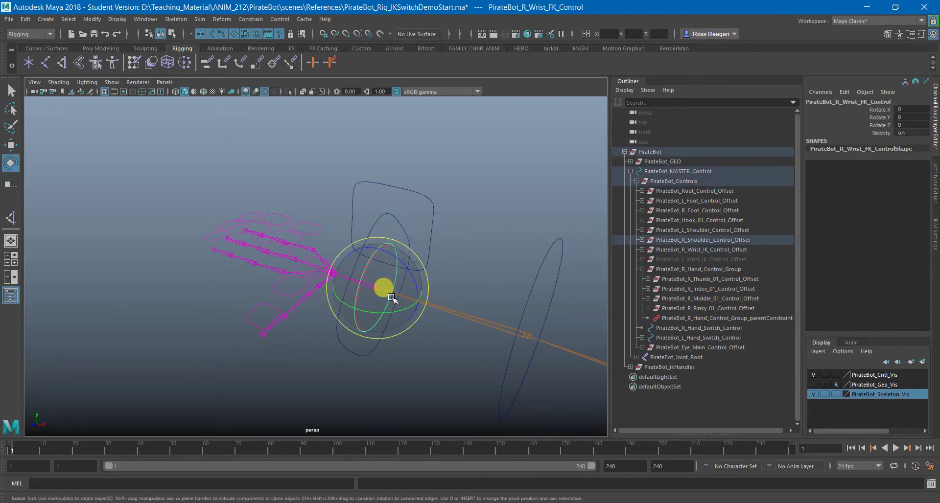
left_click_drag(391, 294, 445, 308)
key("ctrl+z")
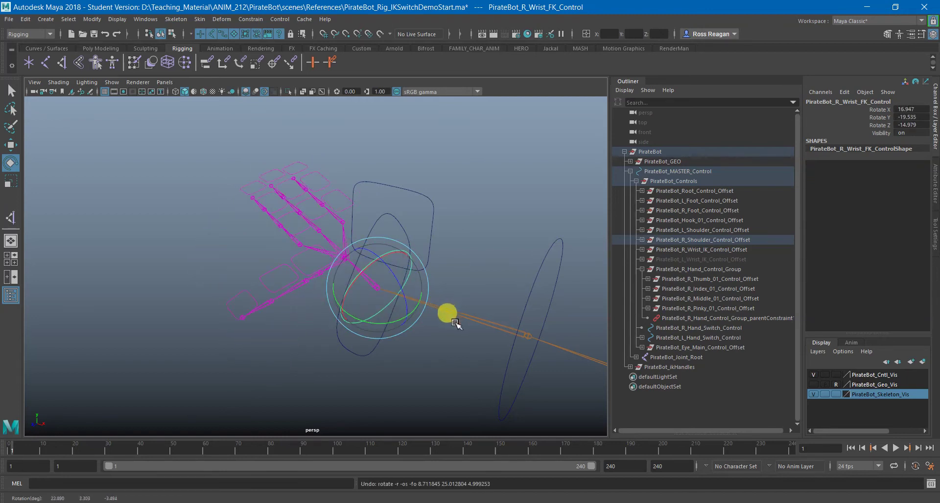
key("ctrl+z")
key("q")
Collapse PirateBot_R_Hand_Control_Group in the Outliner and select the right hand switch control
middle_click_drag(453, 328, 391, 302, "alt")
scroll(391, 302, "down", 2)
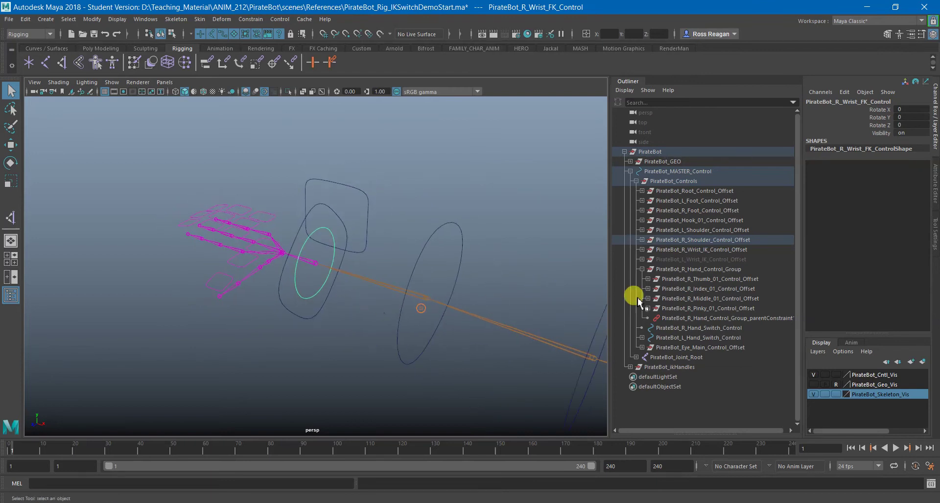
left_click(687, 270)
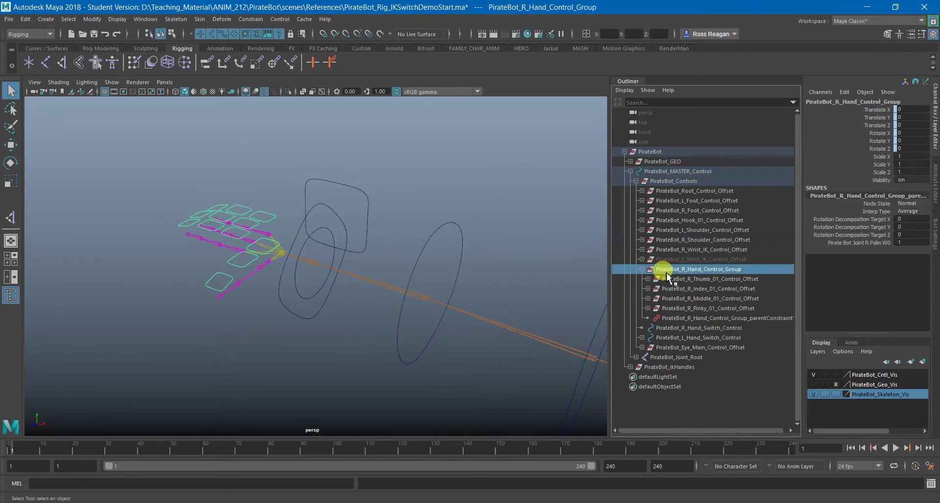
left_click(642, 271)
left_click(448, 251)
left_click(357, 187)
Examine the right hand switch control's pivot relative to the palm joint and its transform channels
middle_click_drag(400, 228, 409, 267, "alt")
scroll(411, 249, "up", 3)
key("w")
mouse_move(415, 221)
left_mouse_down("alt")
mouse_move(384, 235)
mouse_move(411, 237)
mouse_move(431, 220)
left_mouse_up("alt")
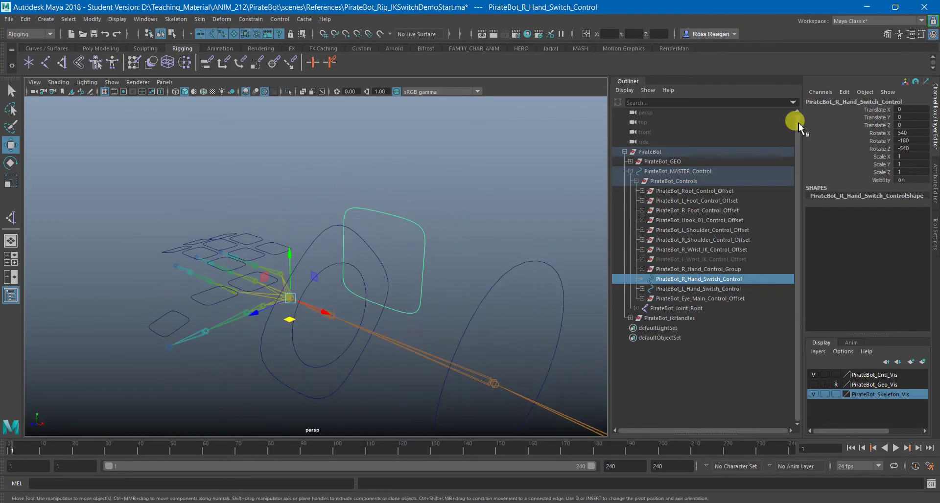
left_click_drag(342, 284, 331, 318, "alt")
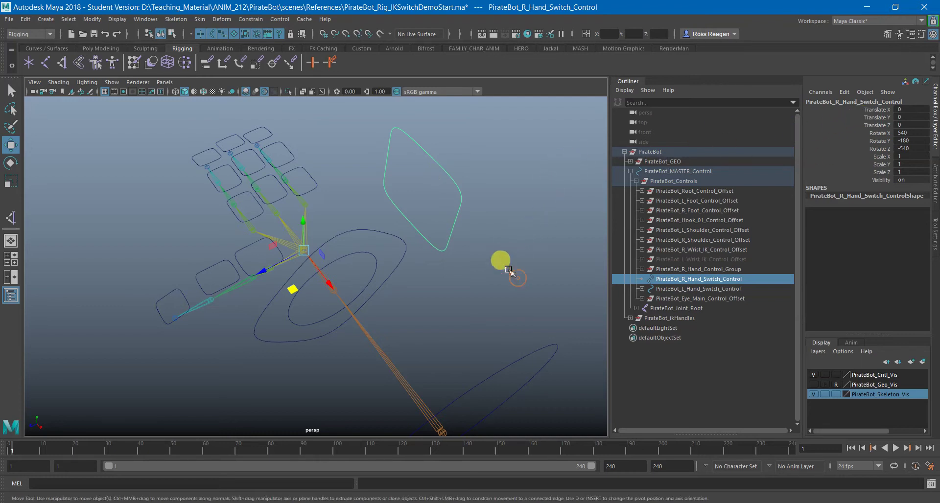
key("q")
left_click_drag(339, 216, 378, 226, "alt")
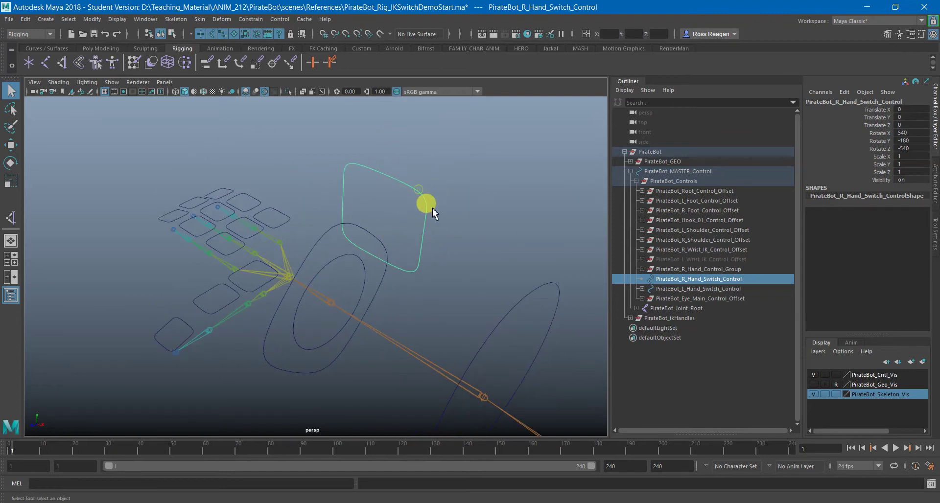
left_click(878, 127)
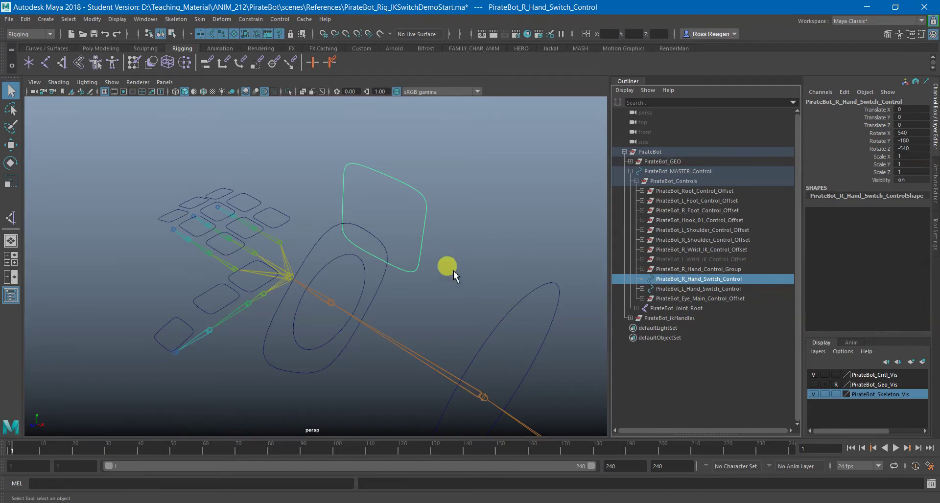
Examine PirateBot_L_Hand_Switch_Control and its parent constraint as a reference for the right side
middle_click_drag(447, 267, 541, 280, "alt")
left_click(699, 289)
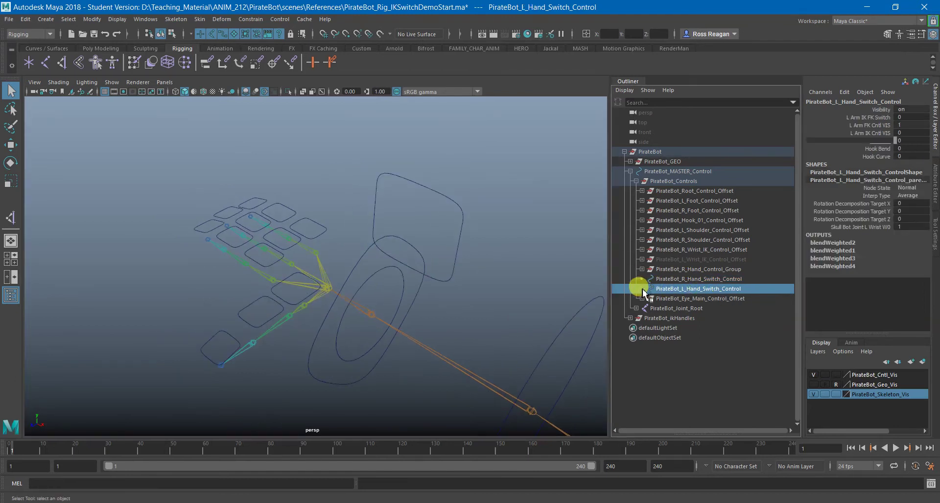
left_click(641, 289)
right_click_drag(587, 293, 519, 295, "alt")
middle_click_drag(519, 294, 267, 132, "alt")
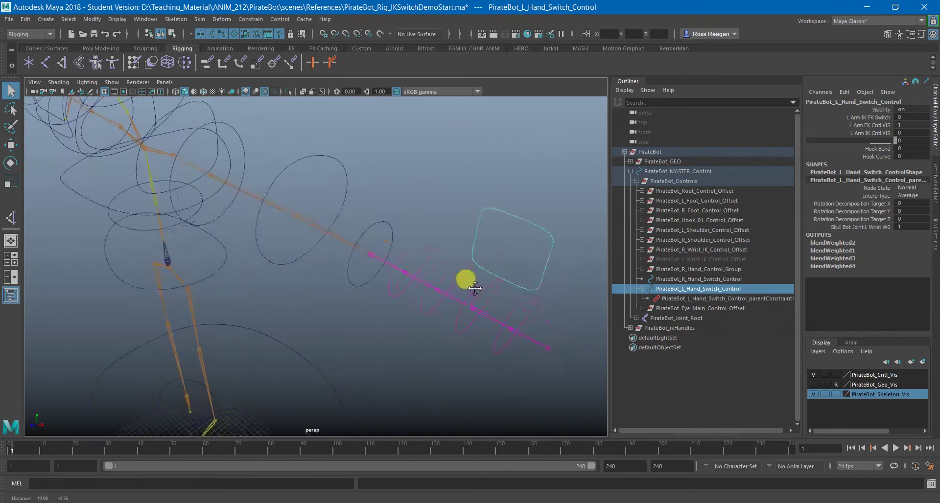
middle_click_drag(294, 221, 600, 431, "alt")
right_click_drag(354, 244, 492, 301, "alt")
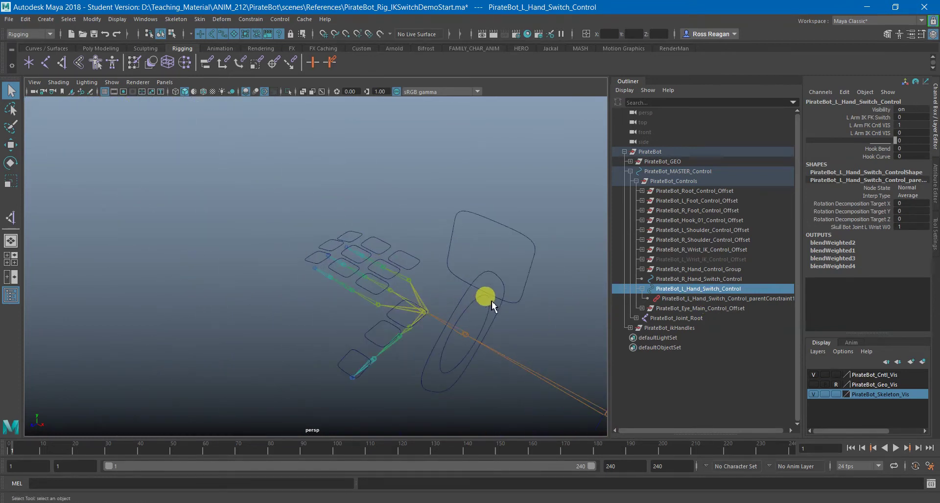
left_click_drag(492, 301, 679, 302, "alt")
left_click(643, 289)
Parent-constrain PirateBot_R_Hand_Switch_Control to the right palm joint
middle_click_drag(483, 296, 464, 307, "alt")
scroll(464, 307, "up", 3)
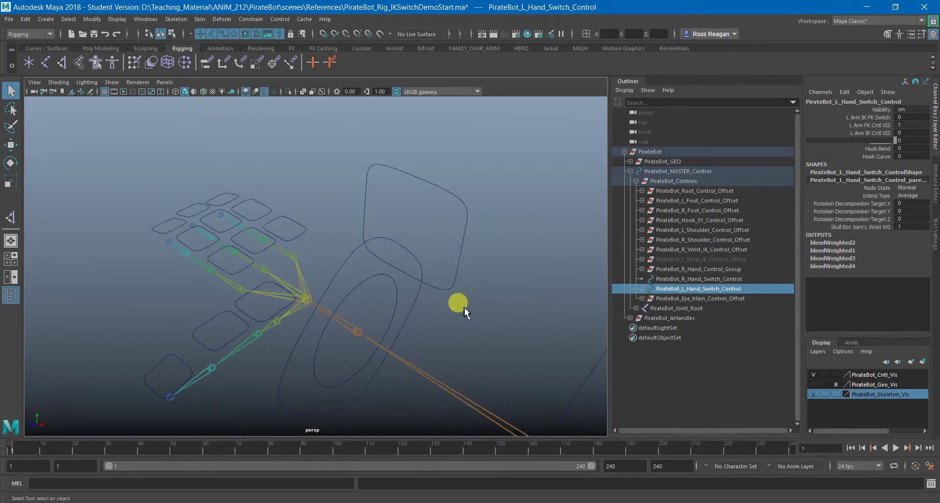
left_click(312, 303)
left_click(431, 193)
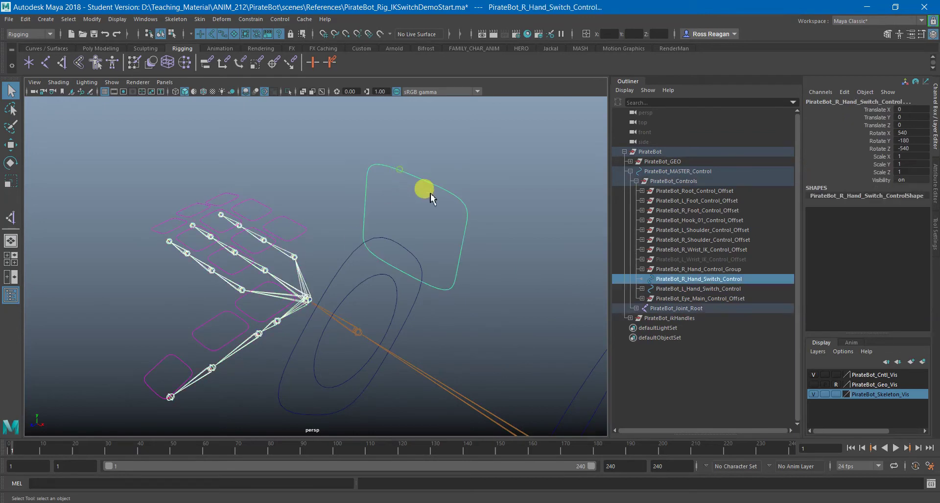
left_click(268, 20)
left_click(321, 39)
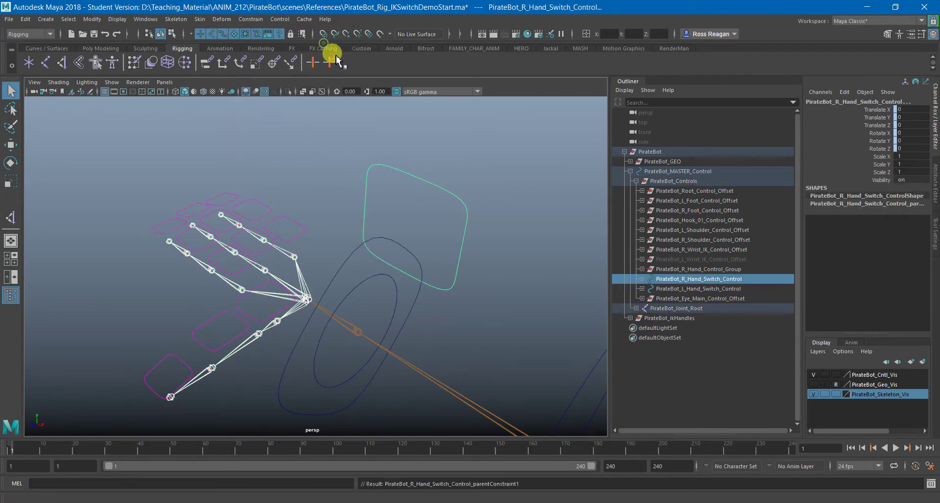
left_click(565, 266)
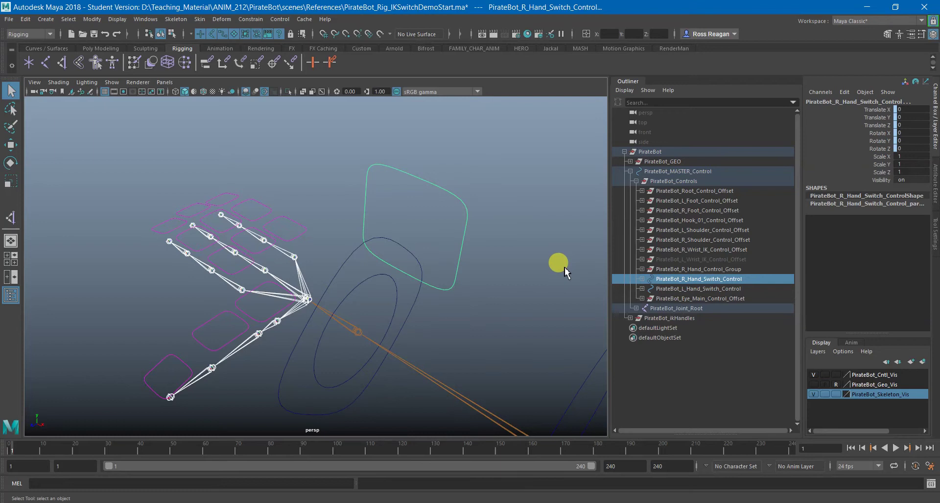
Lock and hide the translate, rotate and scale channels of PirateBot_R_Hand_Switch_Control, and deselect it
left_click(443, 189)
left_click_drag(877, 112, 885, 172)
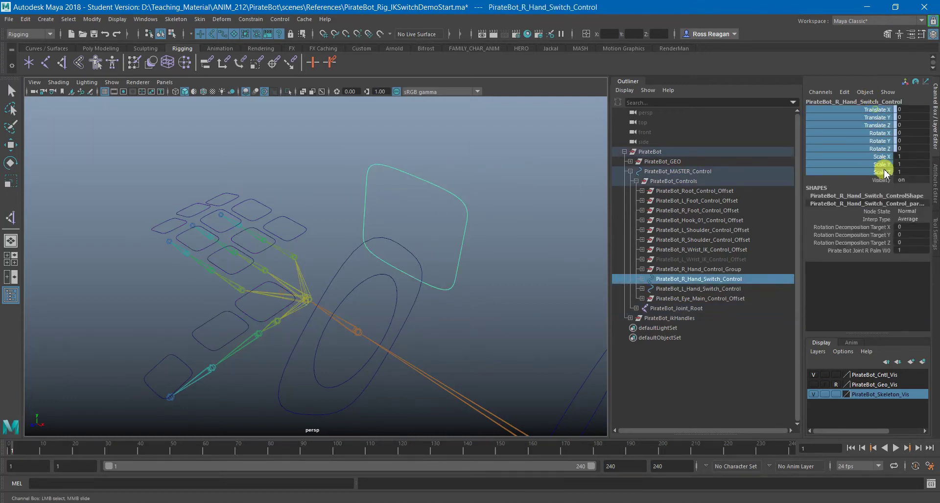
right_click(875, 174)
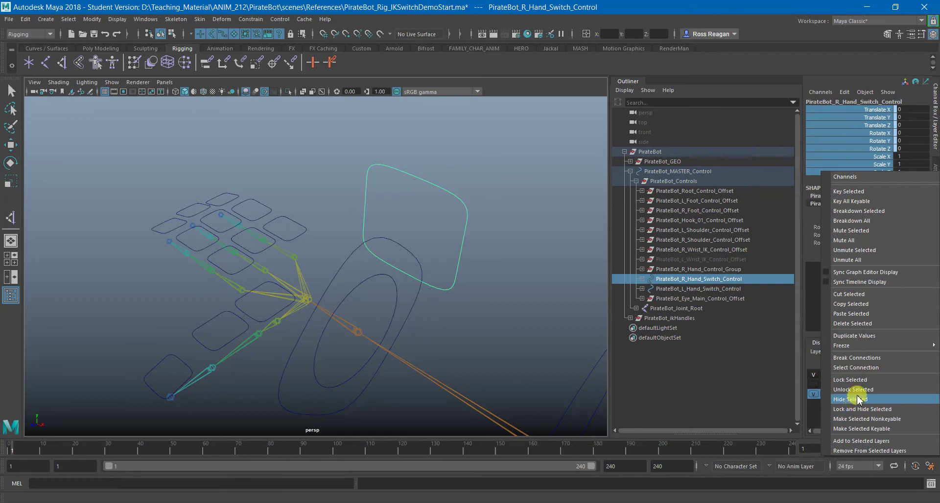
left_click(858, 412)
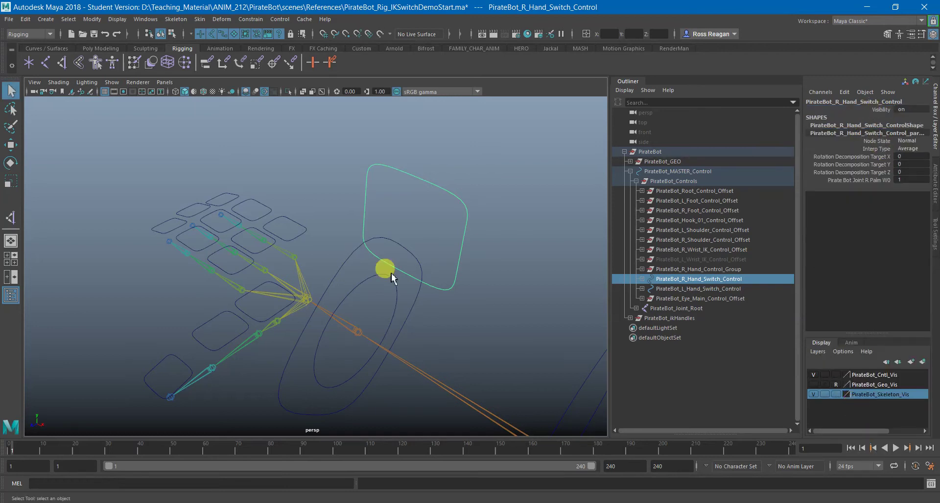
left_click(520, 264)
Test the switch control's constraint by rotating the right wrist and elbow FK controls, undoing each test rotation
left_click(370, 295)
key("e")
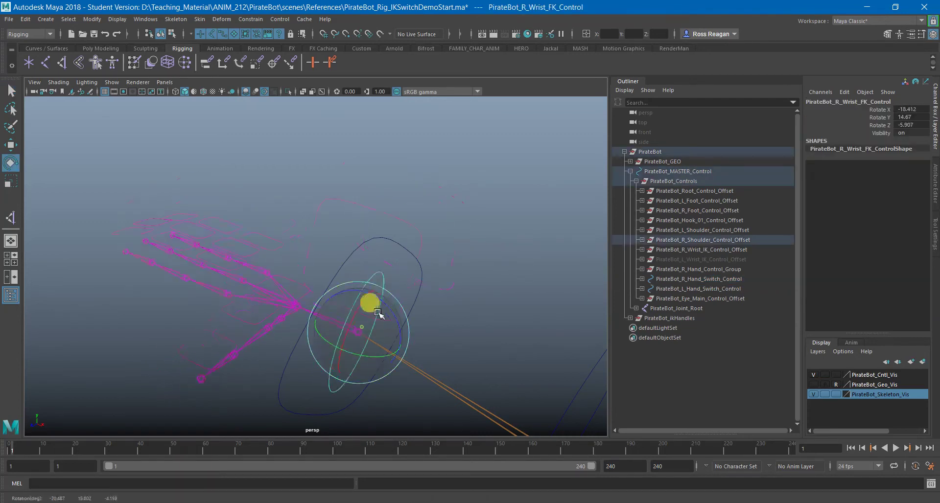
left_click_drag(377, 312, 422, 321)
key("ctrl+z")
scroll(443, 326, "down", 3)
middle_click_drag(465, 330, 427, 272, "alt")
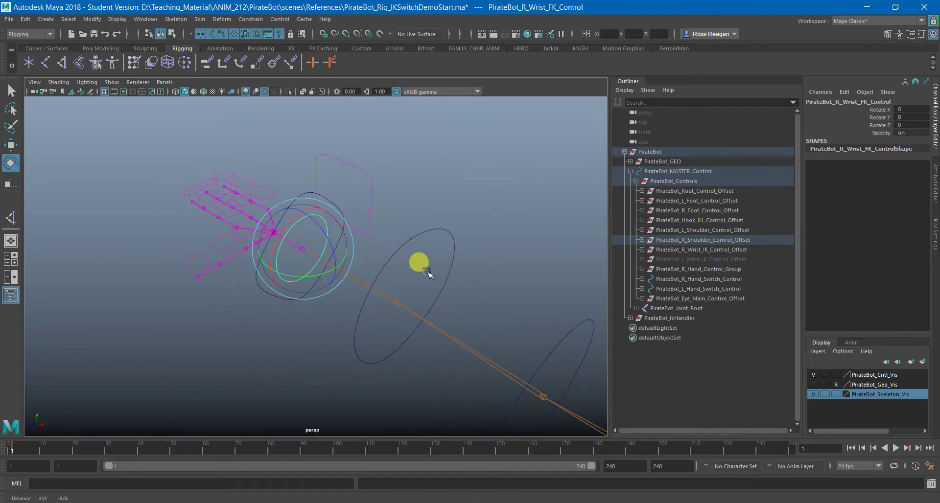
left_click(426, 275)
left_click_drag(391, 330, 338, 277)
key("ctrl+z")
key("q")
left_click(455, 268)
Collapse the PirateBot_MASTER_Control hierarchy in the Outliner and bring the whole right arm into view
scroll(455, 268, "down", 1)
middle_click_drag(455, 269, 422, 248, "alt")
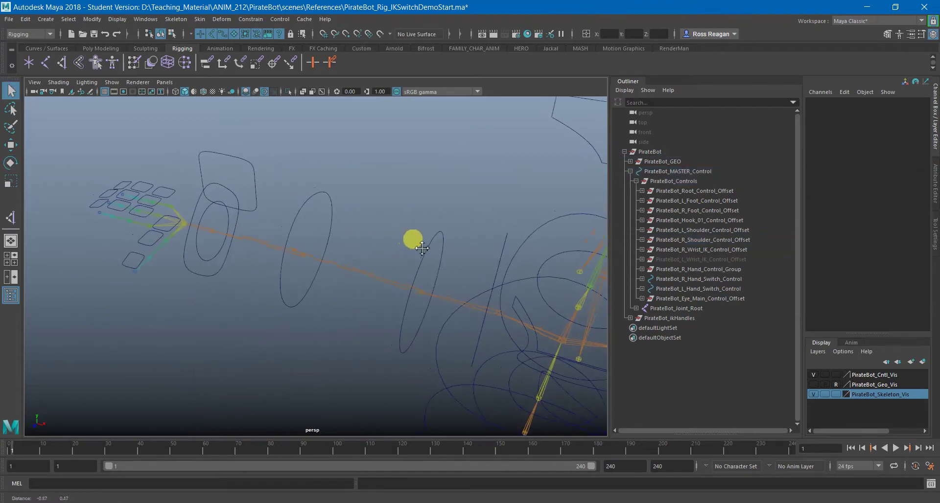
left_click(630, 172)
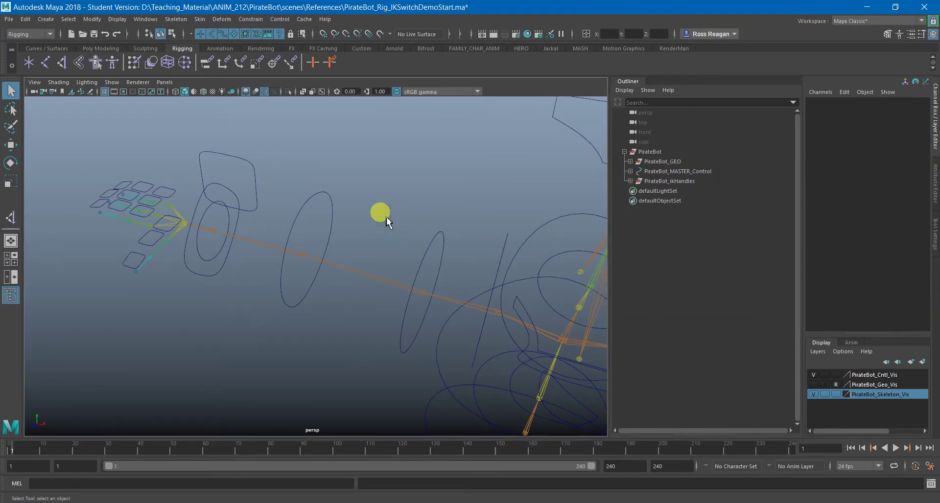
left_click_drag(387, 222, 422, 231, "alt")
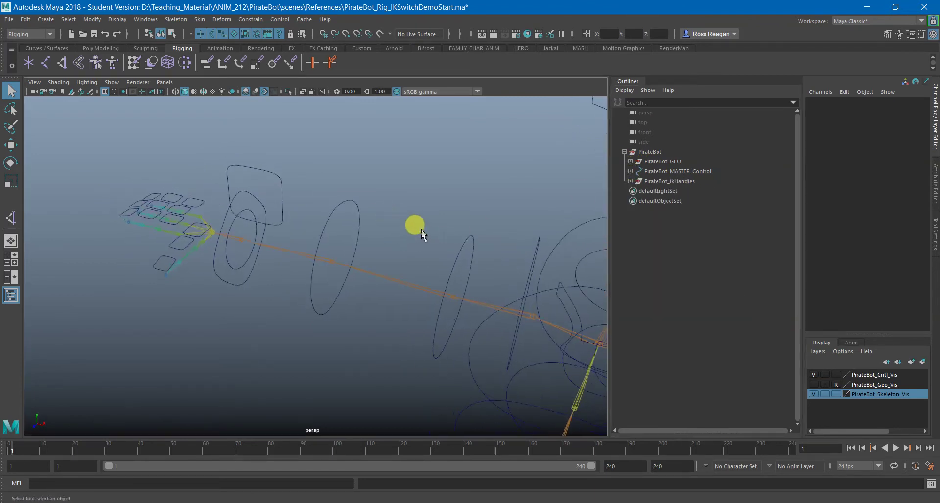
Create an IK handle running from PirateBot_Joint_R_Shoulder to the right wrist joint
left_click(65, 68)
left_click(456, 298)
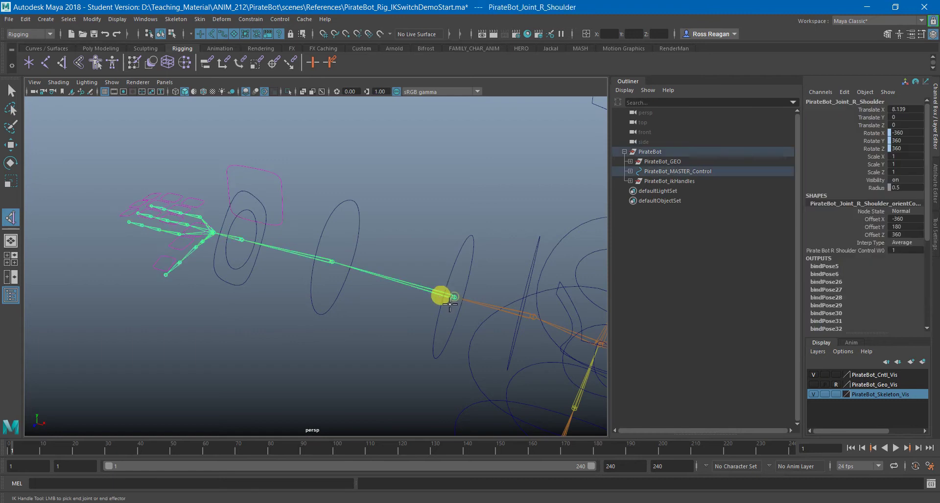
left_click(244, 242)
Test the arm's IK bend by moving the new IK handle toward the body with the geometry shown, and undo the moves
key("w")
left_click_drag(302, 306, 308, 308, "alt")
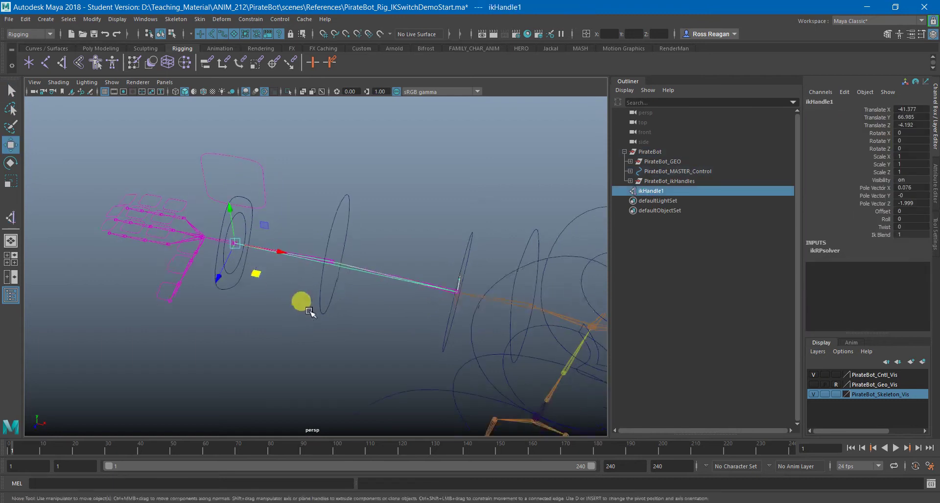
left_click_drag(277, 252, 371, 266)
left_click(851, 242)
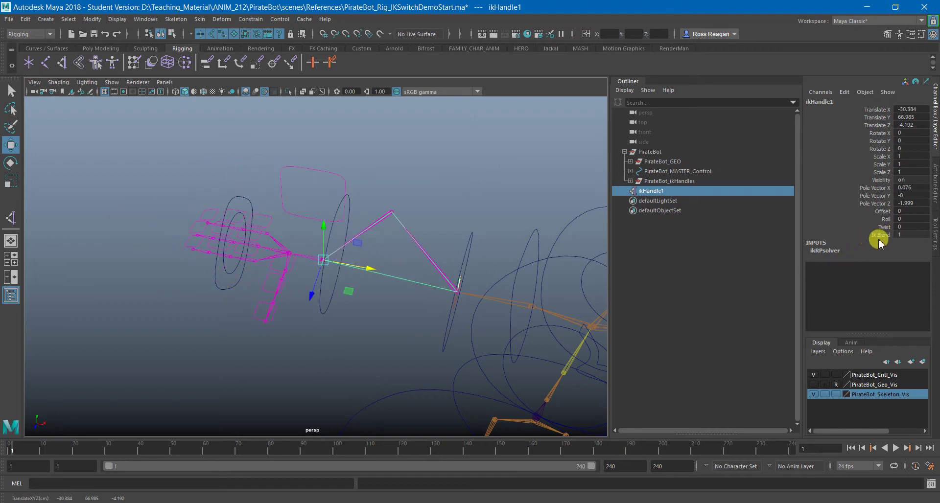
left_click(813, 385)
left_click_drag(371, 271, 328, 254)
key("ctrl+z")
key("ctrl+z")
key("ctrl+z")
key("ctrl+z")
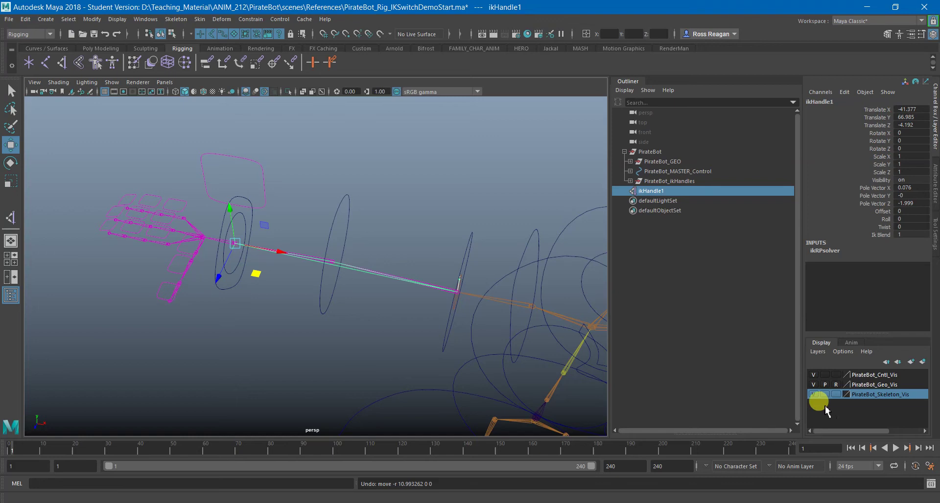
Show the PirateBot_Geo_Vis layer and deselect the IK handle
left_click(813, 384)
left_click(813, 384)
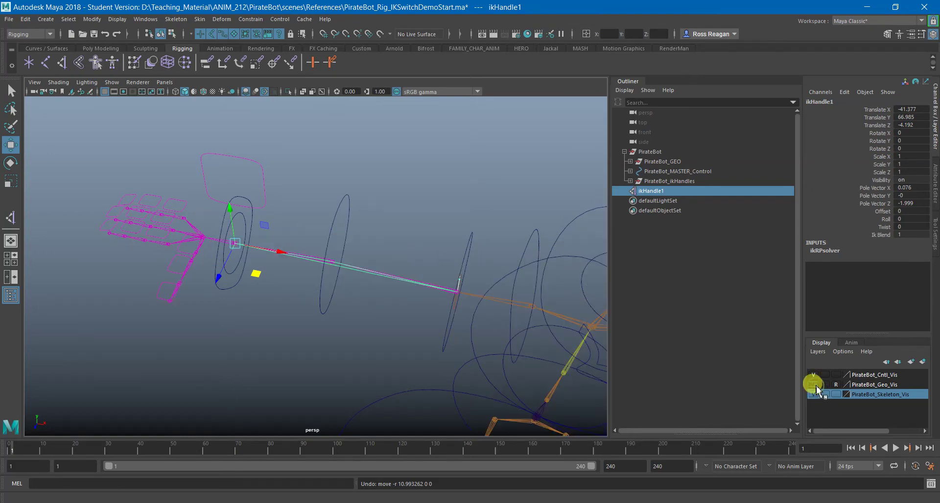
left_click(813, 385)
left_click_drag(377, 301, 385, 307, "alt")
left_click(372, 346)
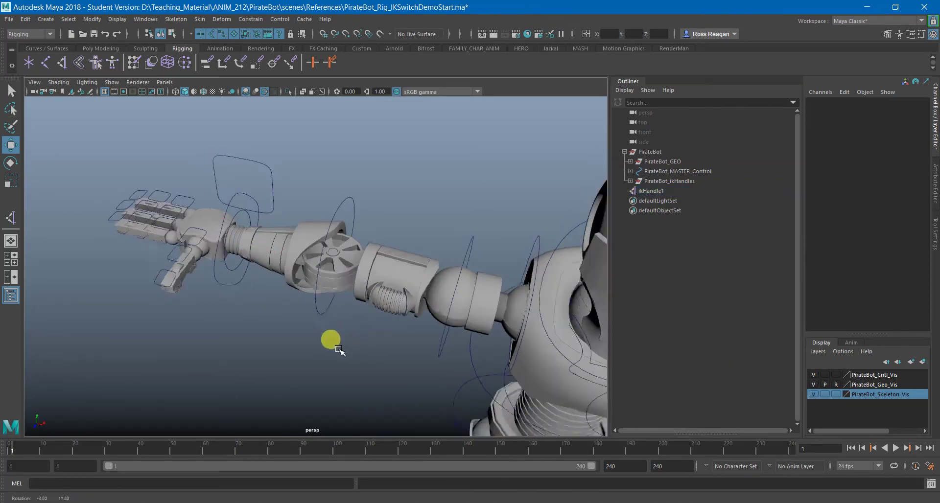
key("q")
middle_click_drag(269, 225, 327, 259, "alt")
right_click_drag(327, 263, 589, 217, "alt")
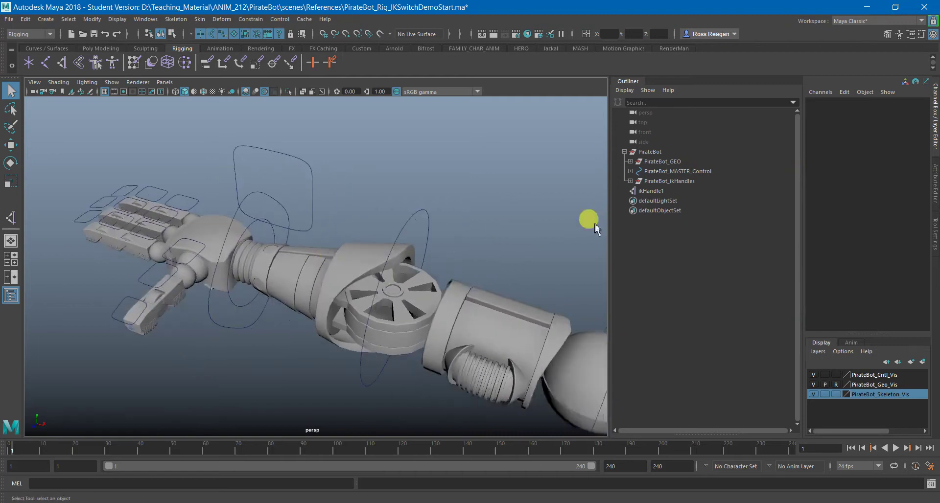
Rename the new IK handle as R_Arm_IkHandle
left_click(656, 191)
double_click(656, 192)
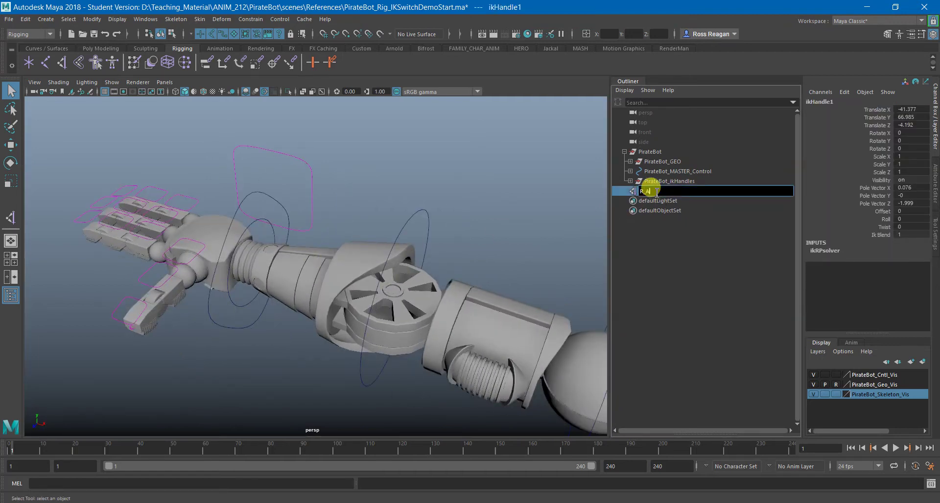
type("R_Arm_IkHandle")
key("Return")
Parent R_Arm_IkHandle under the PirateBot_ikHandles group and deselect it
left_click(630, 181)
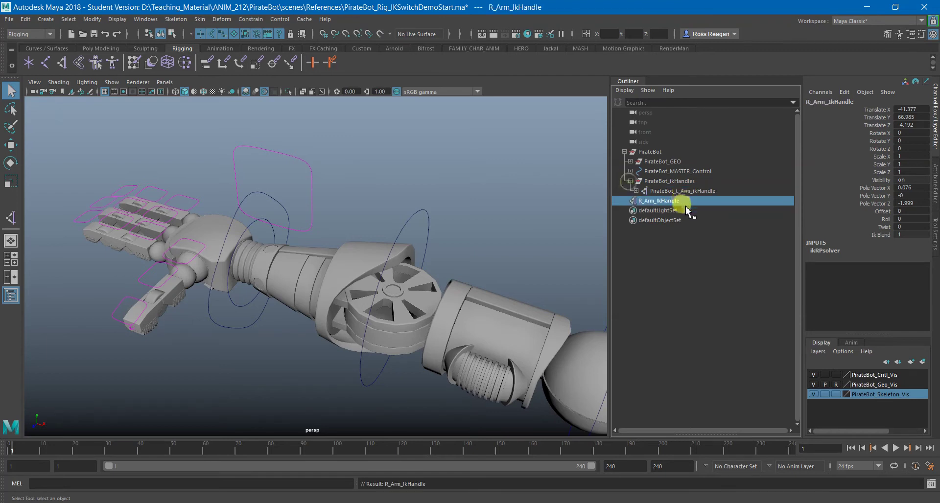
middle_click_drag(680, 205, 678, 183)
left_click(675, 182)
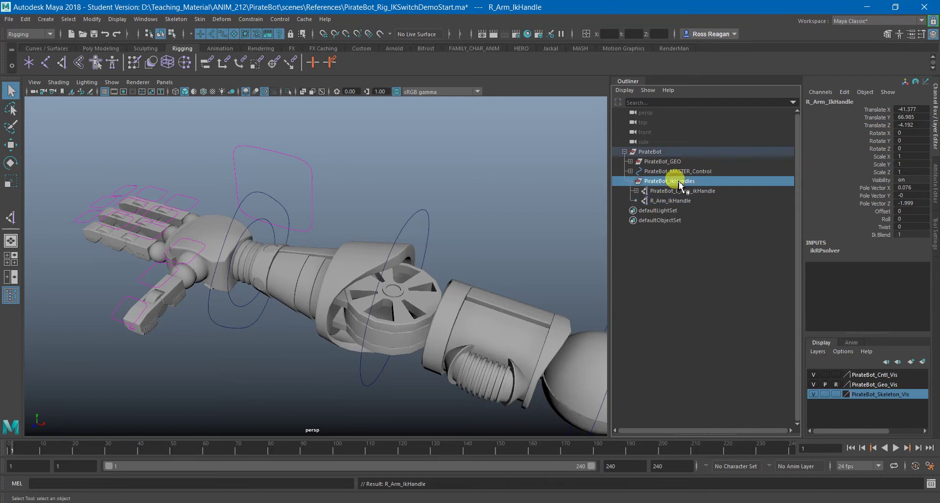
left_click(667, 201)
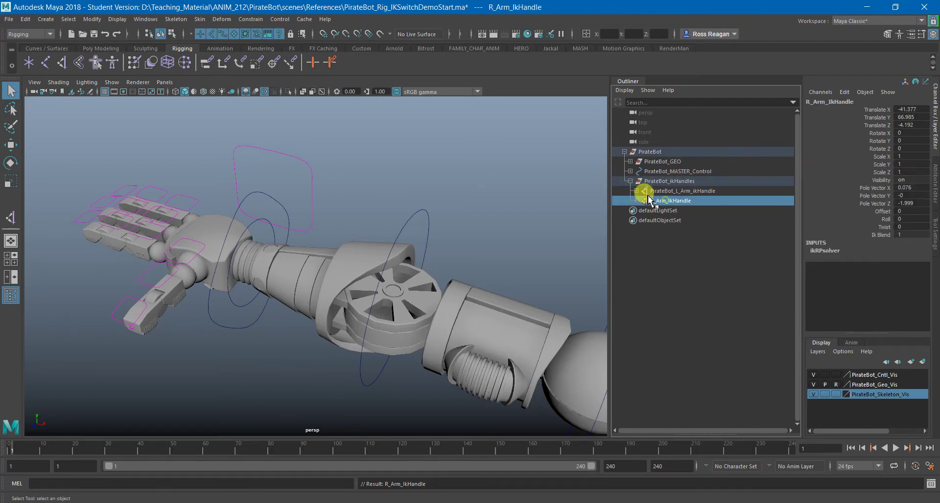
middle_click_drag(682, 186, 681, 183)
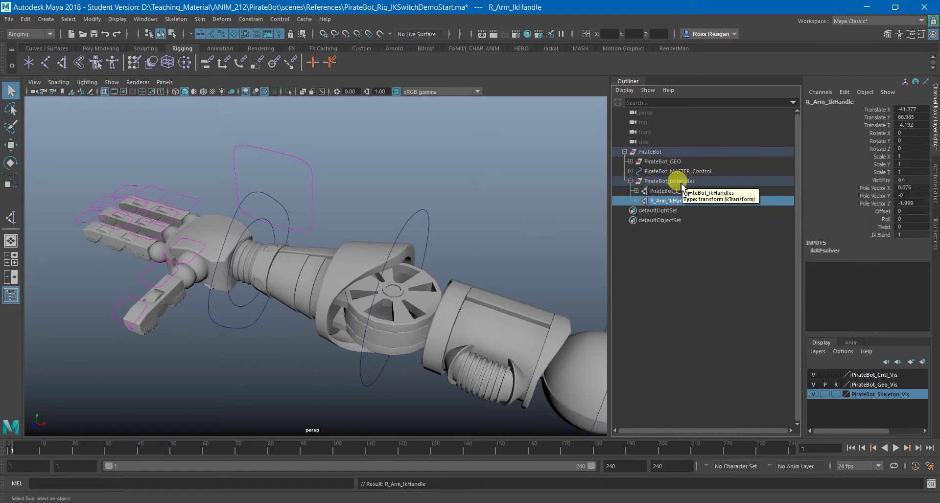
left_click(438, 192)
Point-constrain R_Arm_IkHandle to PirateBot_R_Wrist_IK_Control on all axes with maintain offset enabled
left_click(287, 215)
middle_click_drag(285, 212, 346, 222, "alt")
key("w")
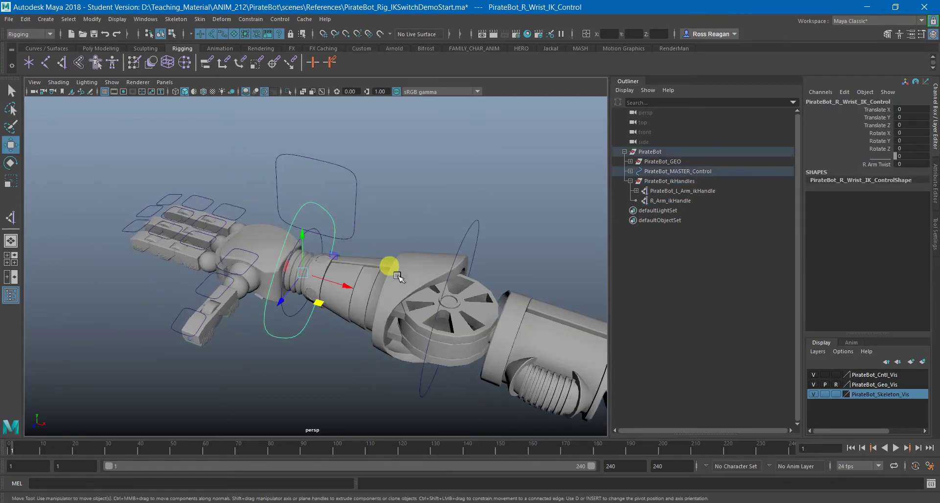
mouse_move(398, 276)
left_mouse_down("alt")
mouse_move(379, 277)
mouse_move(388, 283)
left_mouse_up("alt")
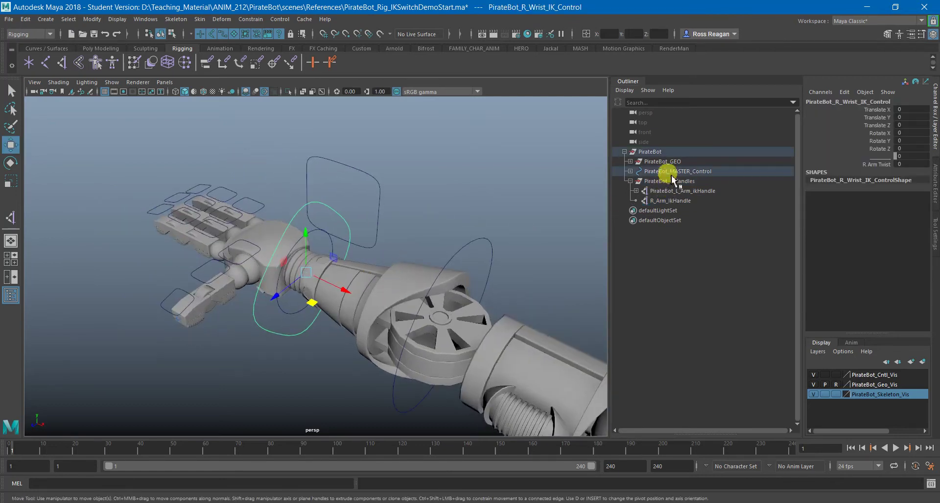
left_click(678, 201)
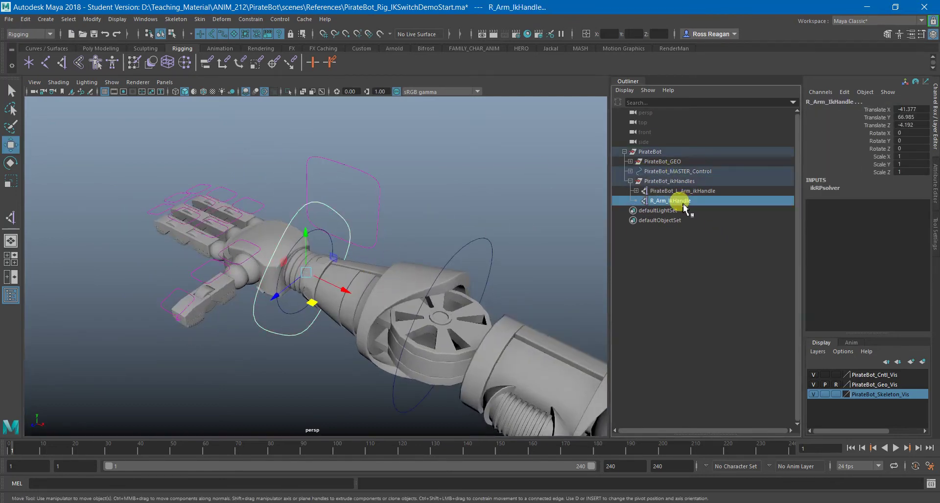
left_click(250, 19)
left_click(346, 54)
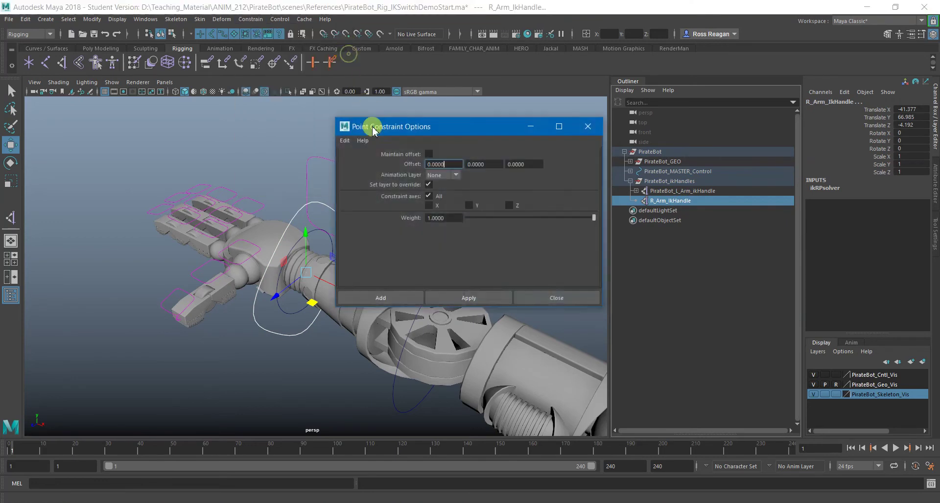
left_click(427, 153)
left_click(378, 296)
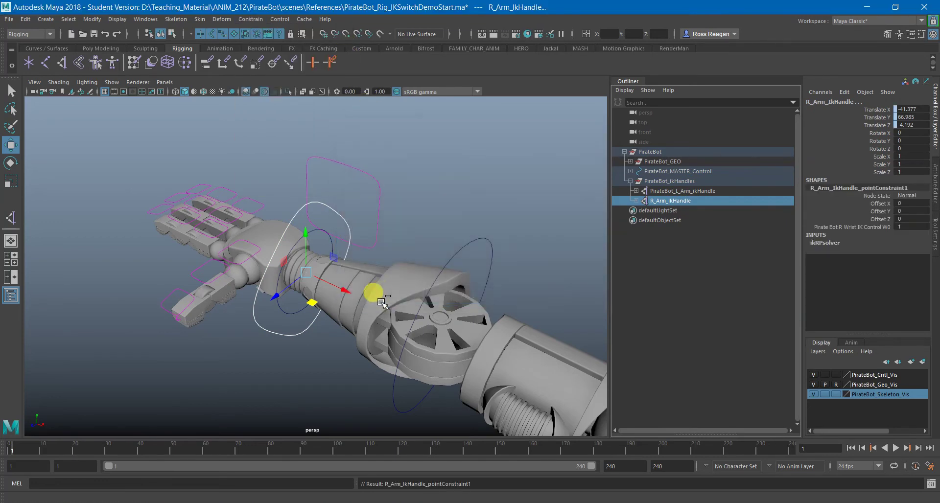
Test the point constraint by moving PirateBot_R_Wrist_IK_Control, and undo the move
left_click_drag(308, 300, 314, 334, "alt")
key("q")
left_click(273, 321)
left_click(285, 326)
key("w")
scroll(289, 328, "down", 2)
middle_click_drag(321, 316, 337, 285)
key("ctrl+z")
key("ctrl+z")
key("ctrl+z")
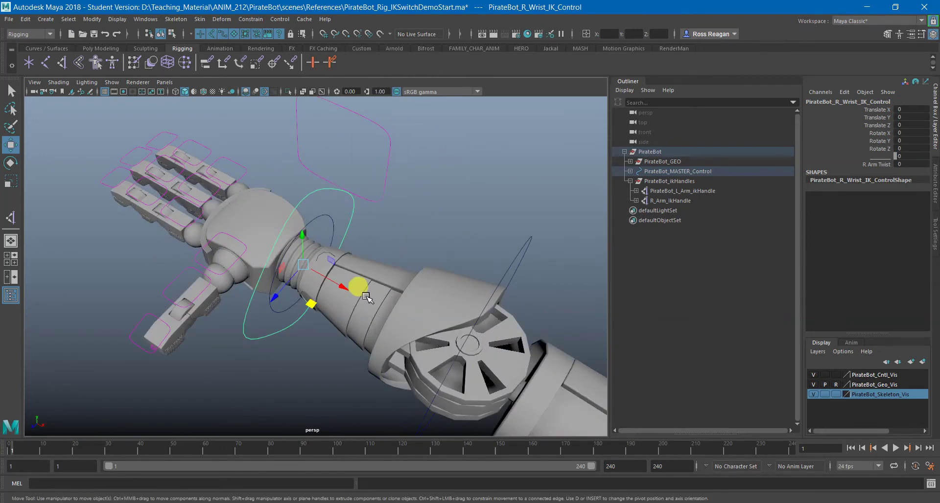
Hide the robot geometry and orient-constrain the right wrist joint to PirateBot_R_Wrist_IK_Control on all axes with maintain offset enabled
left_click(813, 384)
left_click(292, 219)
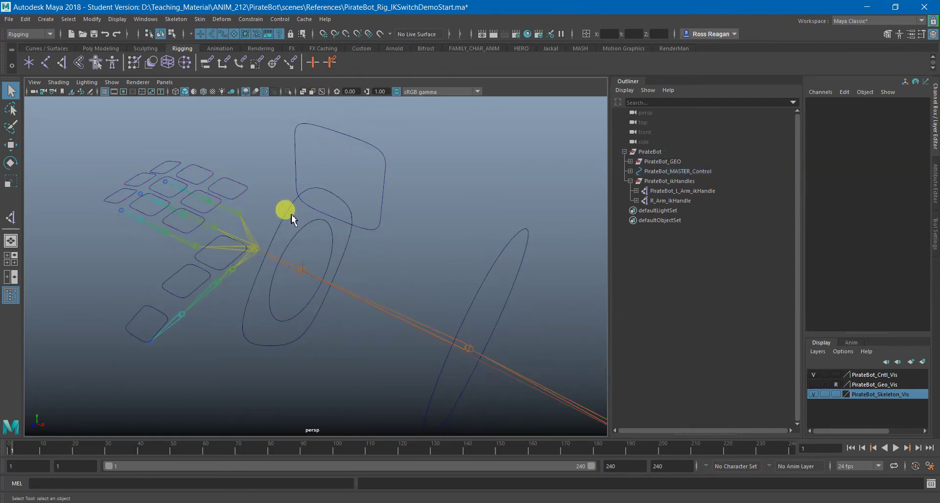
left_click(310, 218)
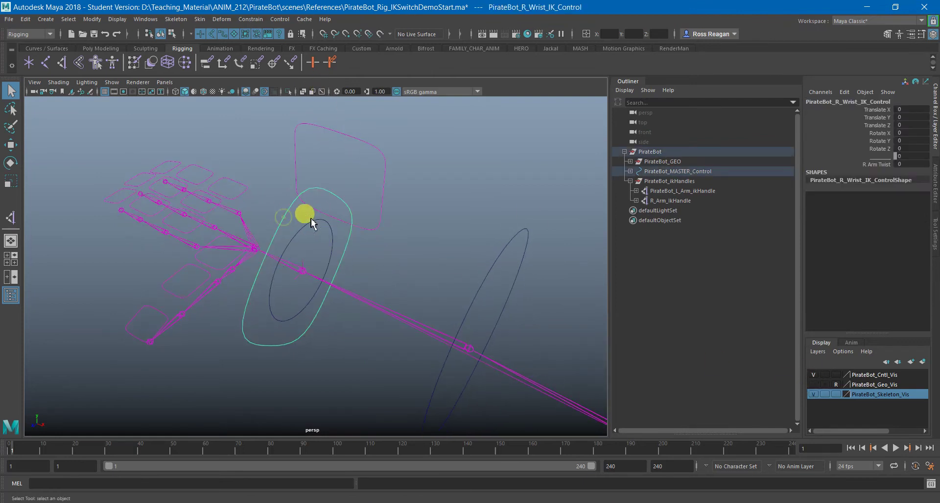
left_click(307, 272)
scroll(310, 278, "up", 4)
key("ctrl+z")
middle_click_drag(307, 287, 342, 264, "alt")
scroll(342, 264, "up", 4)
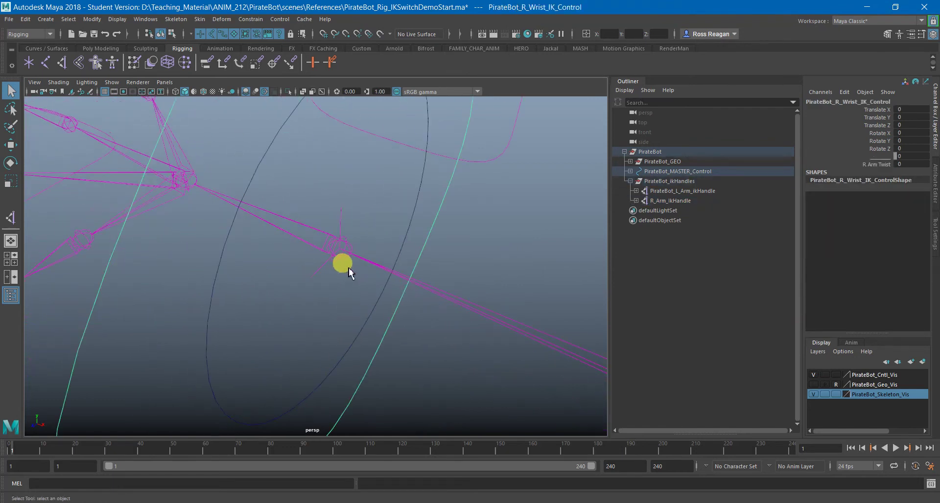
left_click(337, 254)
scroll(363, 258, "down", 3)
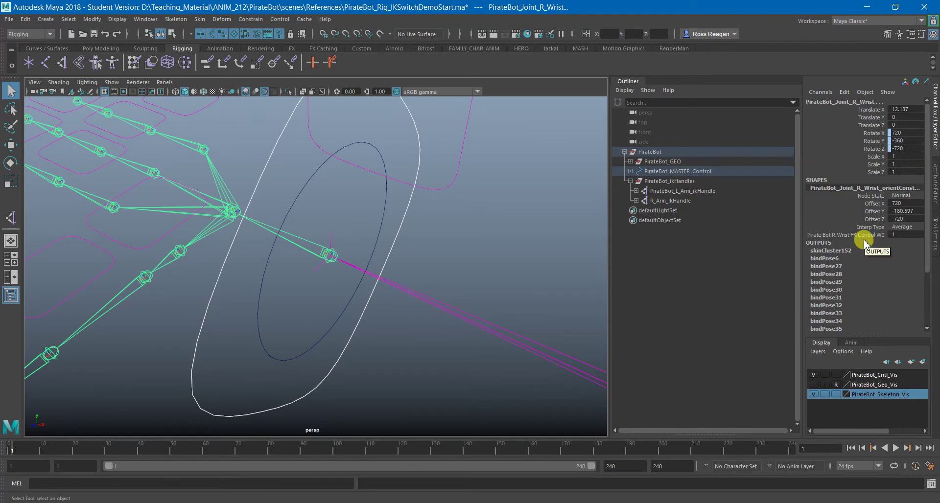
left_click(250, 19)
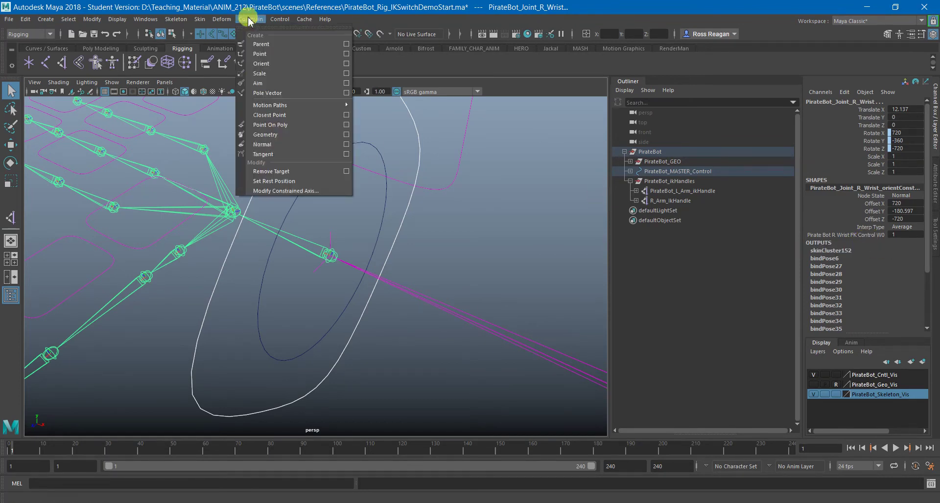
left_click(346, 64)
left_click(428, 153)
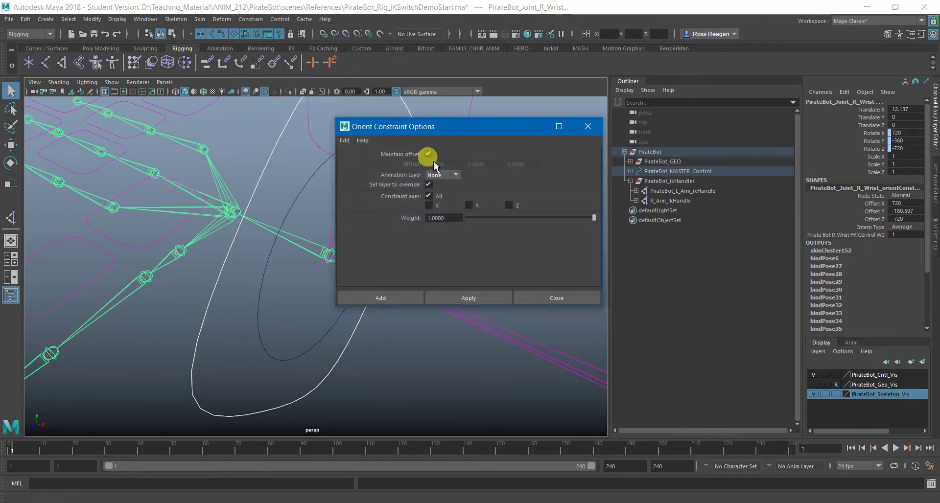
left_click(401, 295)
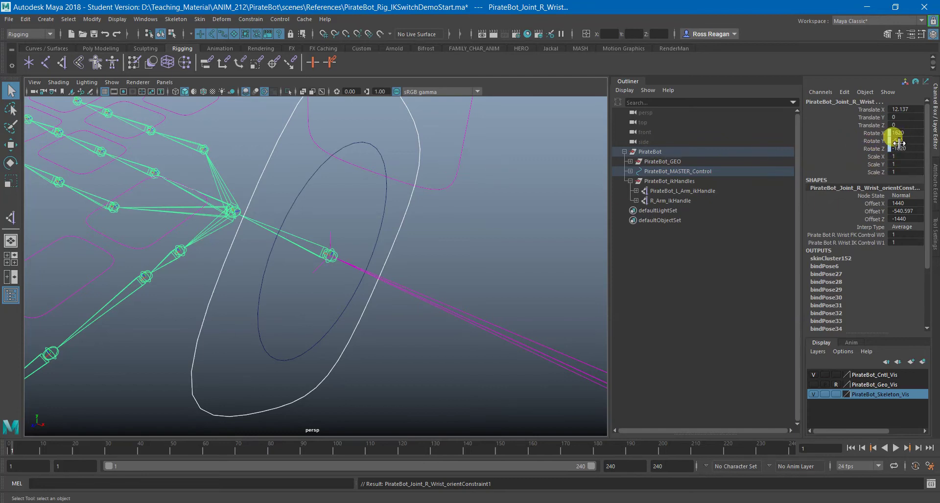
Test the wrist's orient constraint by rotating PirateBot_R_Wrist_IK_Control, and undo the rotation
left_click_drag(450, 240, 443, 240, "alt")
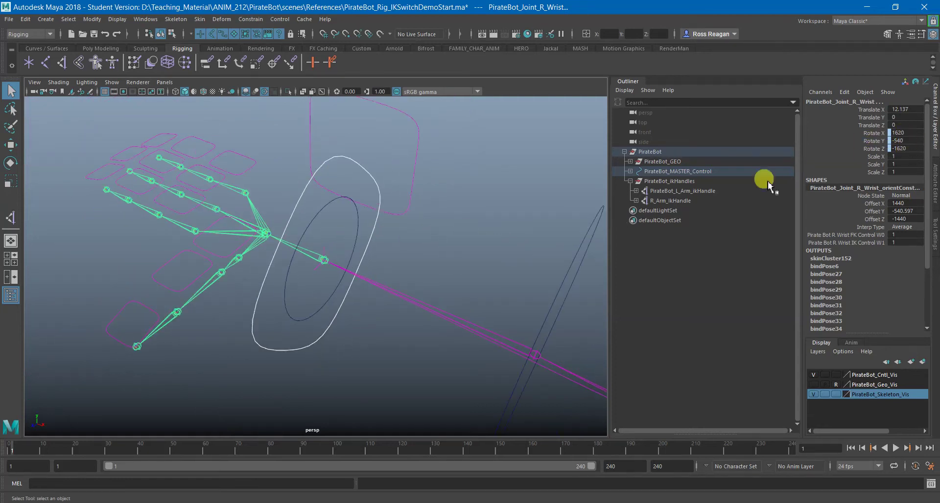
left_click(399, 246)
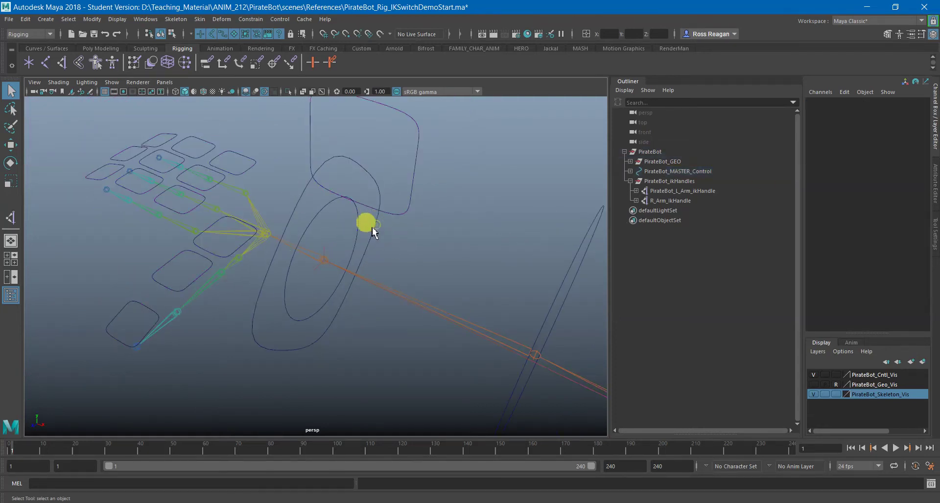
left_click(372, 232)
key("e")
left_click_drag(340, 267, 321, 275)
key("ctrl+z")
key("q")
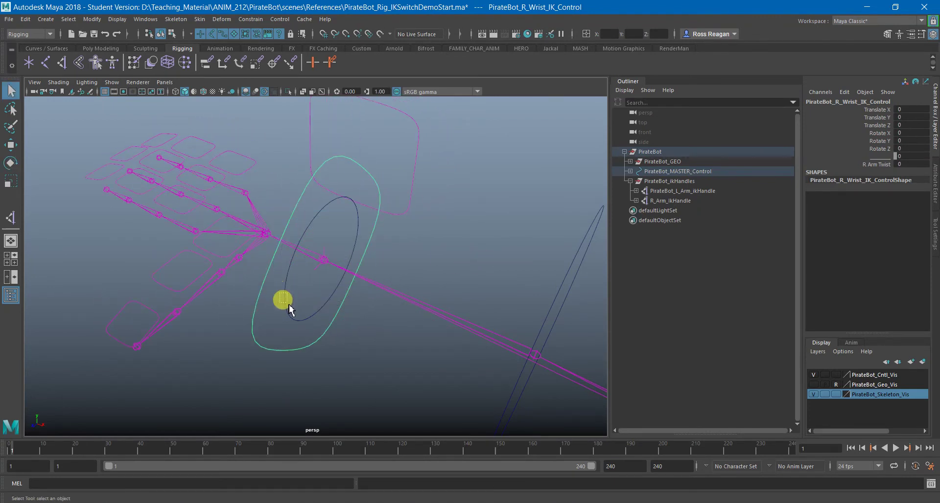
Rotate the right wrist FK control and the wrist IK control to compare their influence, undo the rotations and deselect
key("e")
left_click_drag(289, 305, 350, 285)
key("q")
left_click_drag(380, 175, 394, 224)
key("e")
left_click_drag(360, 262, 343, 286)
key("ctrl+z")
key("ctrl+z")
key("ctrl+z")
key("q")
left_click(423, 257)
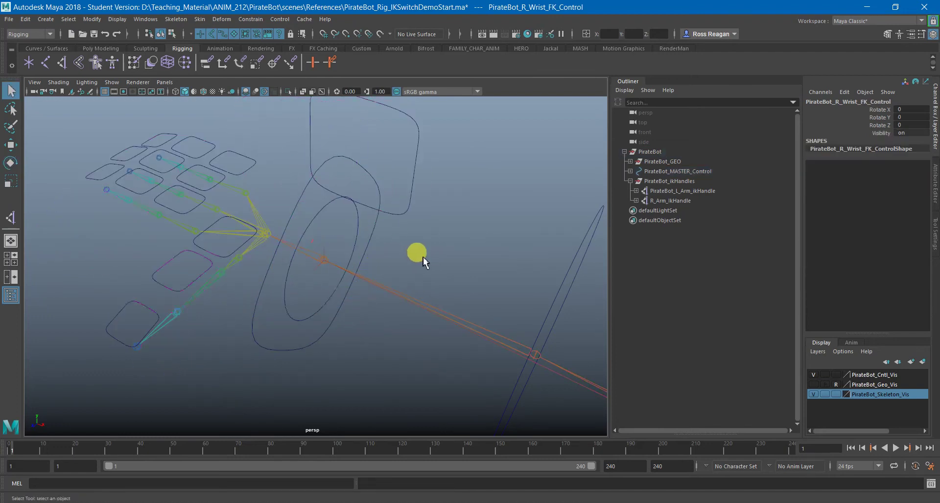
left_click(423, 257)
Show the robot geometry, test the whole arm by moving PirateBot_R_Wrist_IK_Control, undo the move and deselect the control
left_click_drag(423, 257, 350, 259, "alt")
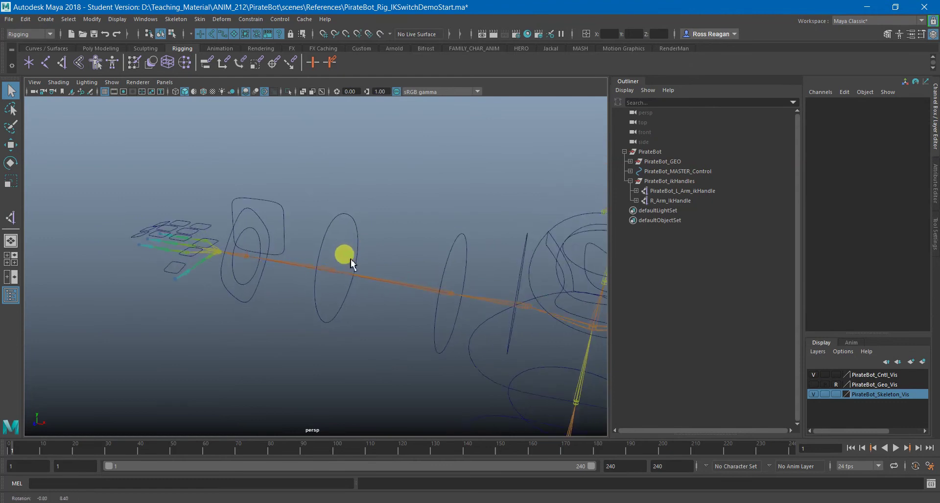
middle_click_drag(351, 258, 374, 263, "alt")
left_click_drag(385, 263, 373, 258, "alt")
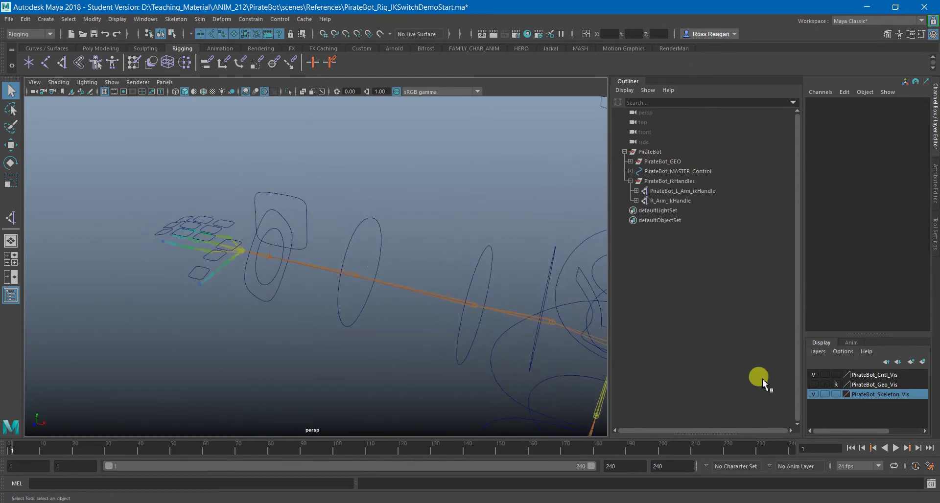
left_click(813, 384)
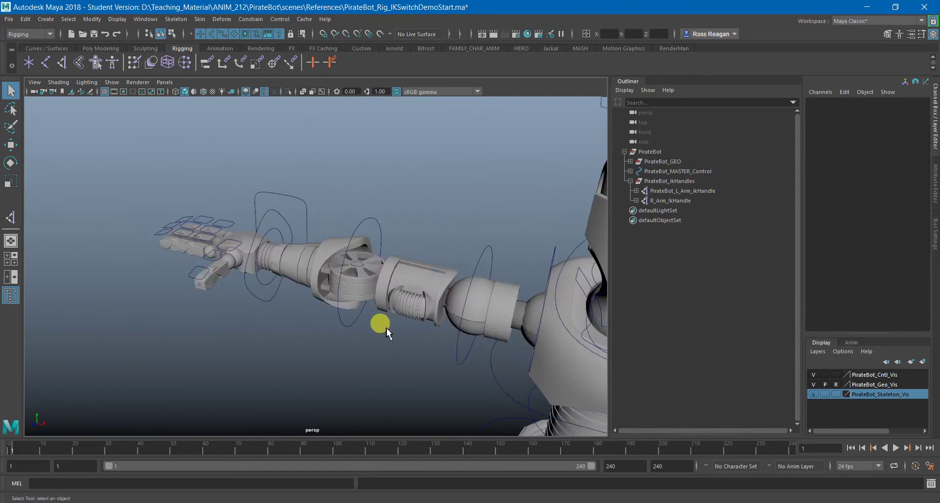
left_click(274, 212)
key("w")
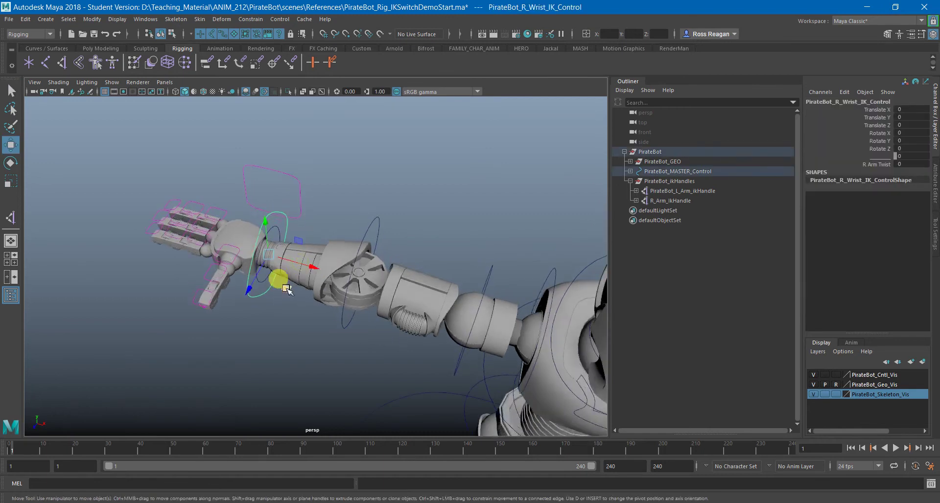
left_click_drag(286, 290, 381, 284)
key("ctrl+z")
key("q")
left_click(391, 219)
left_click_drag(391, 218, 401, 229, "alt")
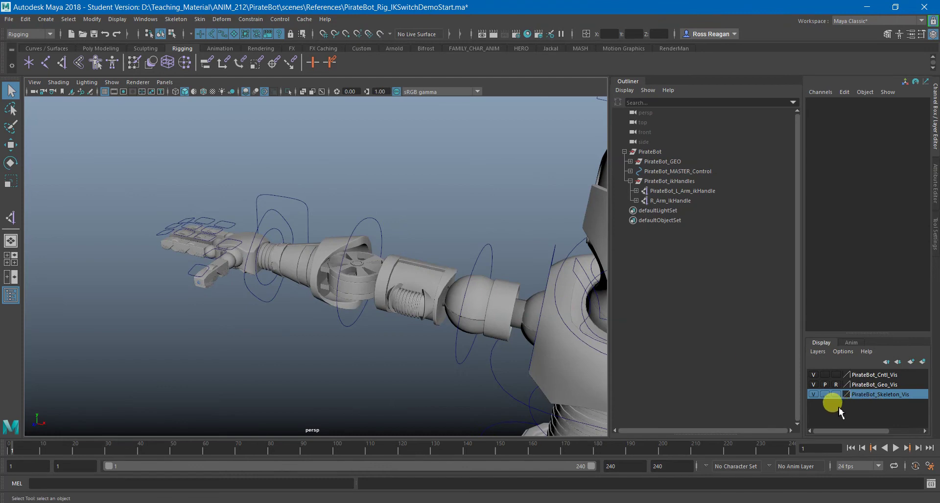
Hide the robot geometry and select PirateBot_R_Hand_Switch_Control at the right hand
left_click(813, 385)
left_click(294, 202)
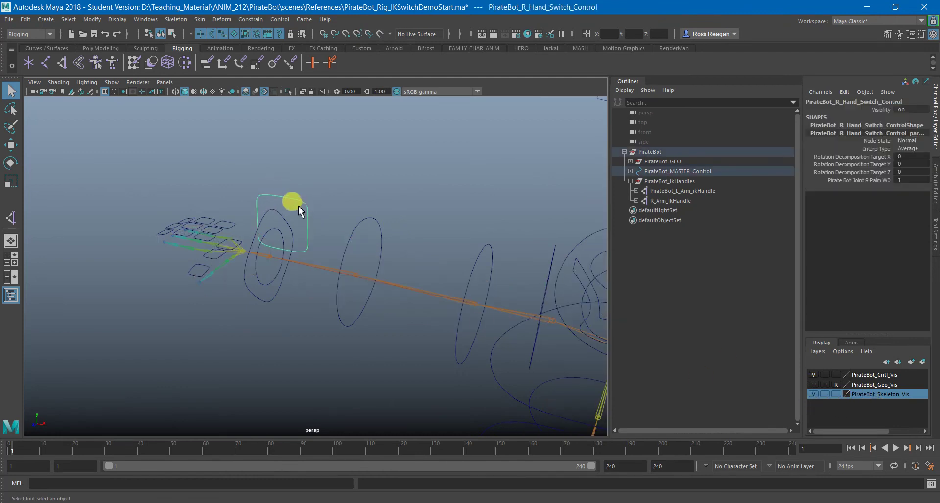
left_click_drag(305, 220, 309, 222, "alt")
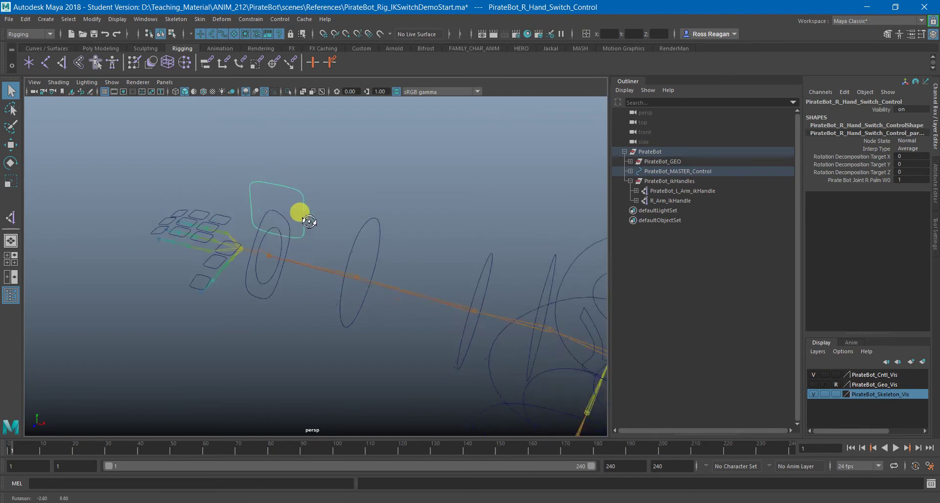
middle_click_drag(315, 222, 303, 223, "alt")
Add a keyable float attribute R_Arm_IK_FK_Switch to the hand switch control with minimum 0, maximum 1 and default 0
double_click(839, 101)
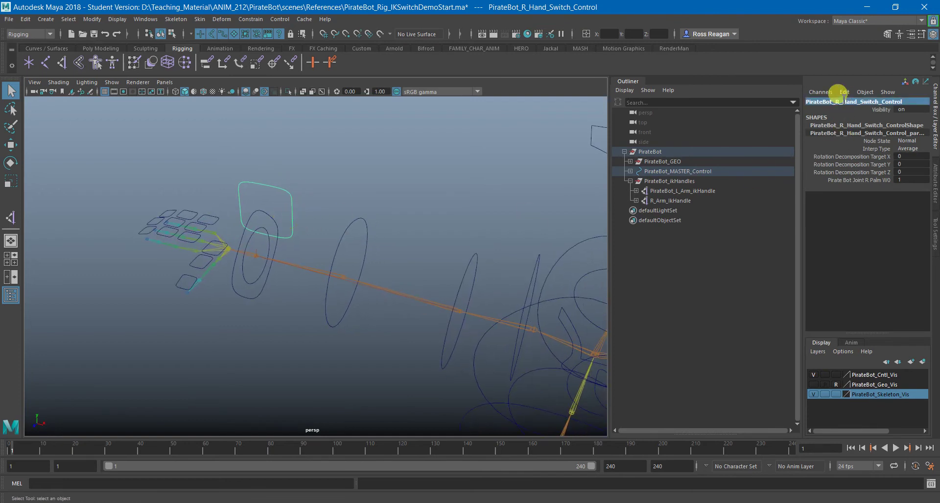
left_click(843, 92)
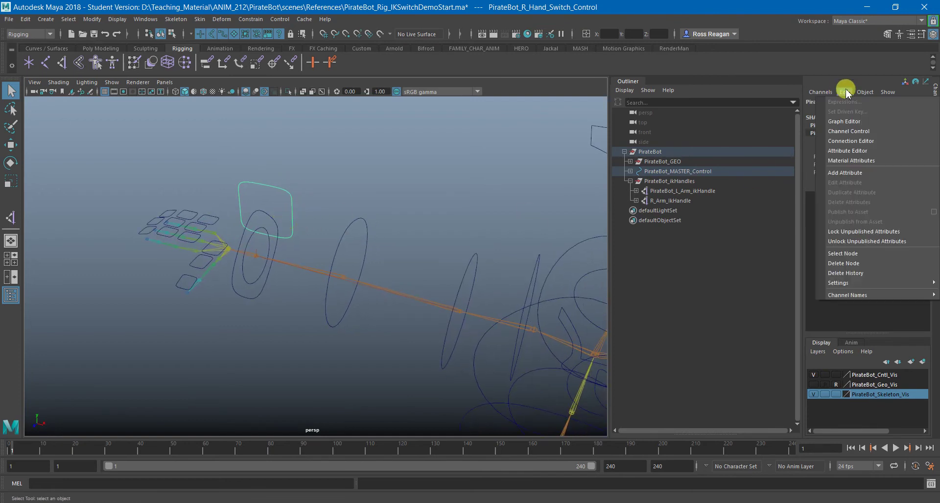
left_click(844, 172)
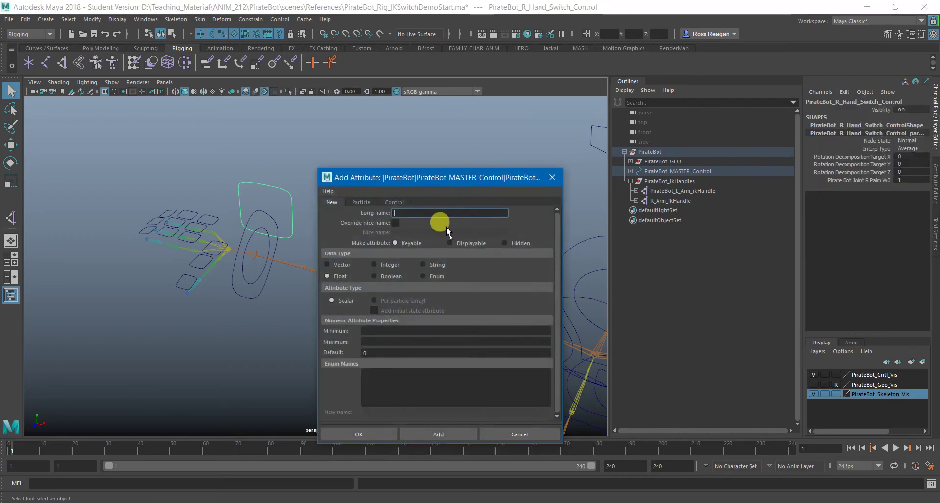
type("R_Arm_Ik_FK_Switch")
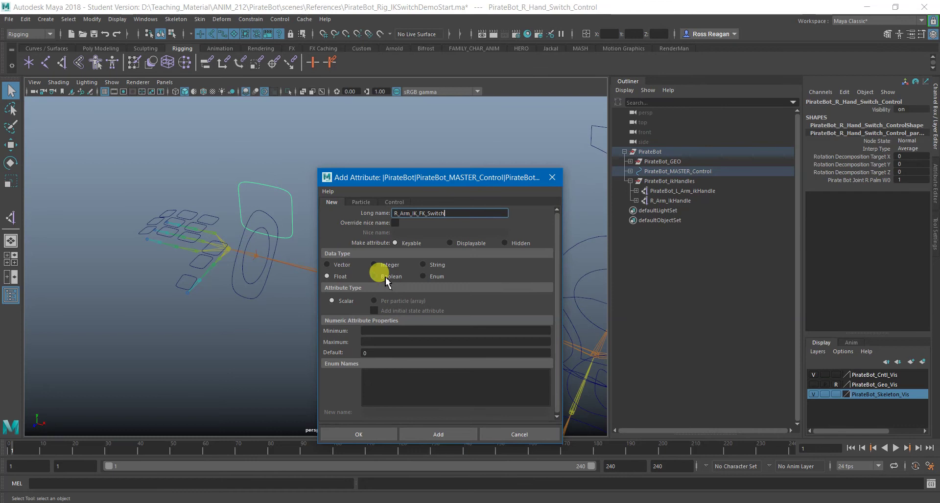
left_click(372, 332)
type("0")
left_click(368, 341)
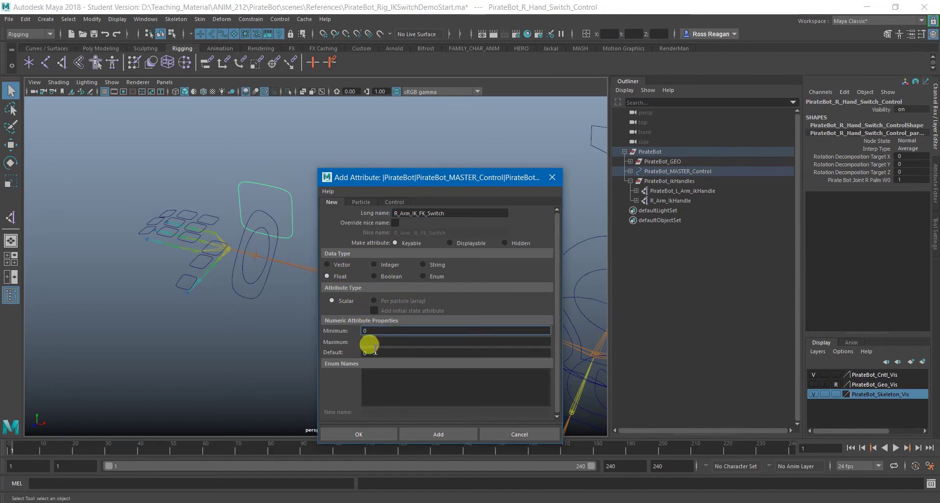
key("Tab")
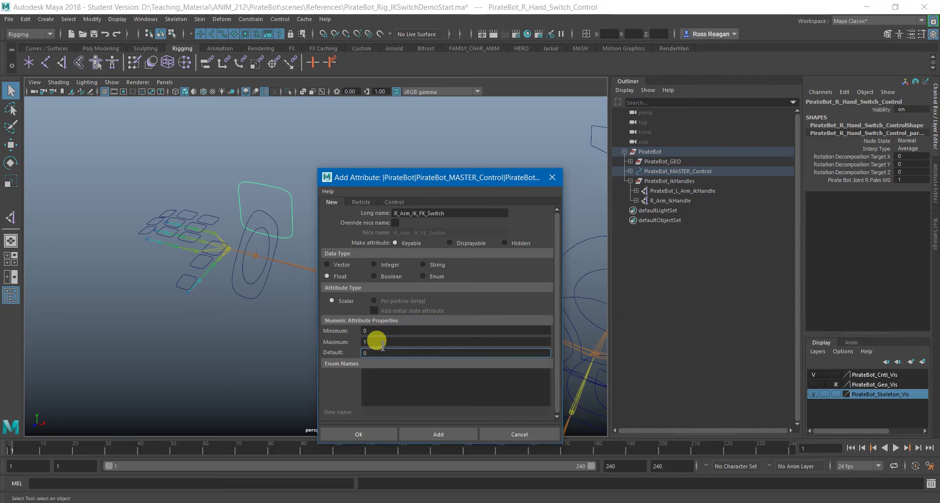
left_click(384, 332)
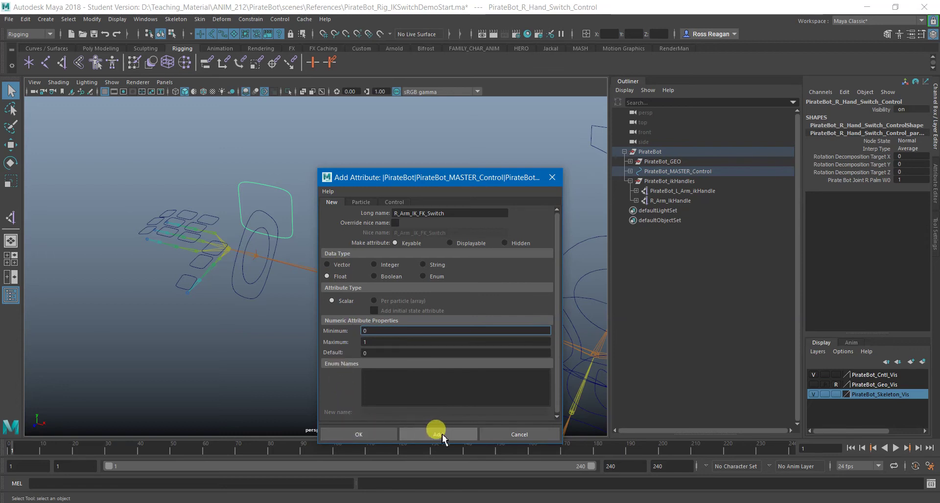
left_click(367, 434)
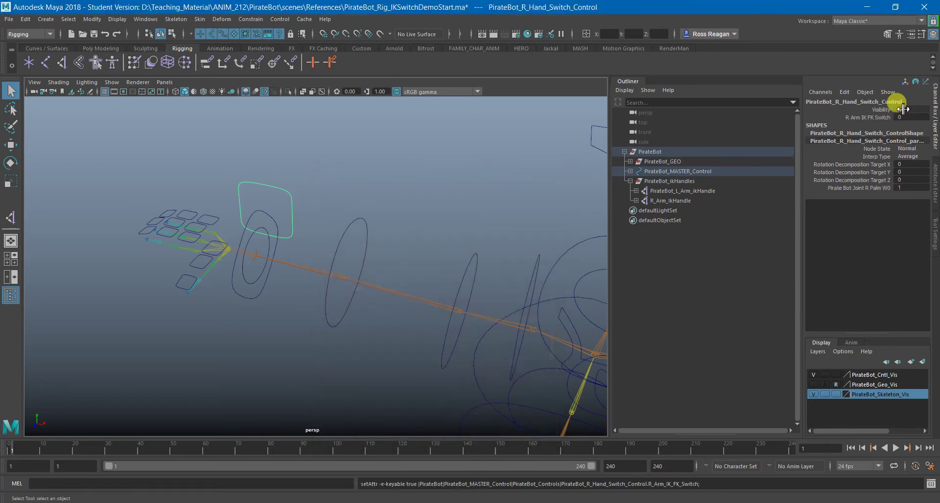
Open the Connection Editor and load PirateBot_R_Hand_Switch_Control as the output object, with non-keyable attributes hidden
middle_click_drag(273, 269, 330, 280, "alt")
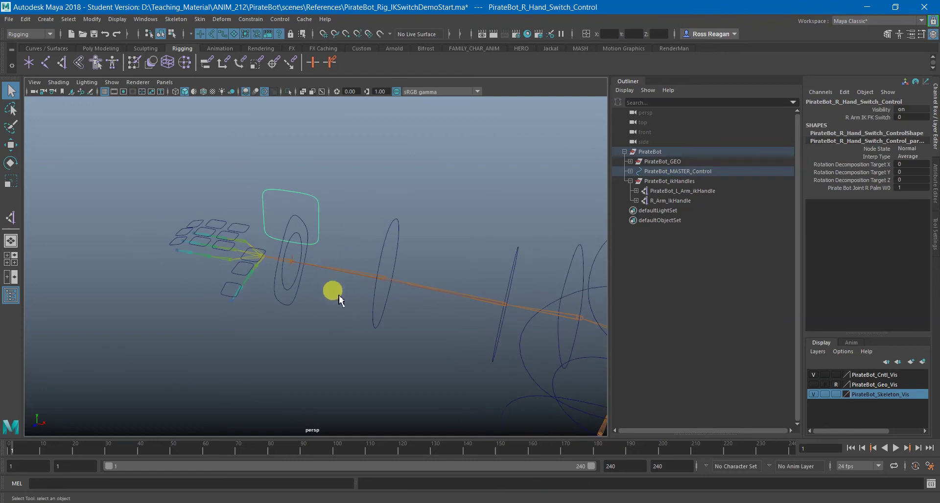
middle_click_drag(339, 295, 296, 304, "alt")
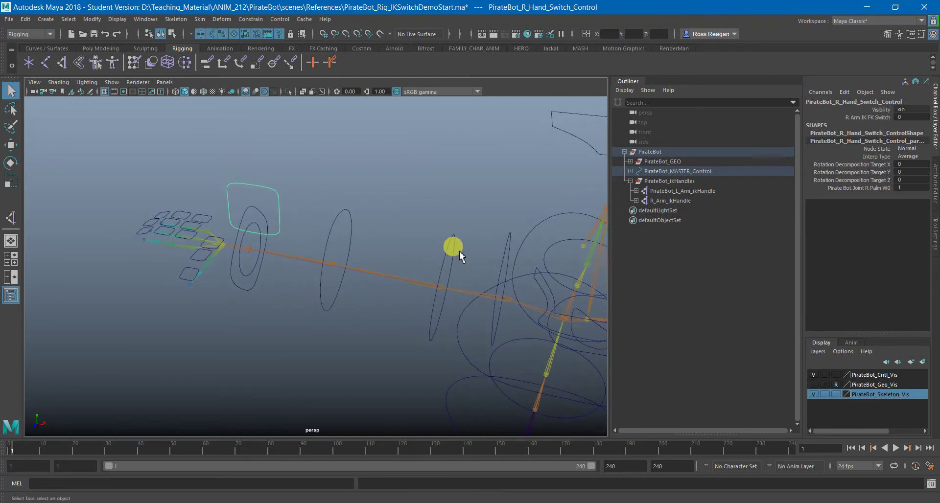
left_click(517, 215)
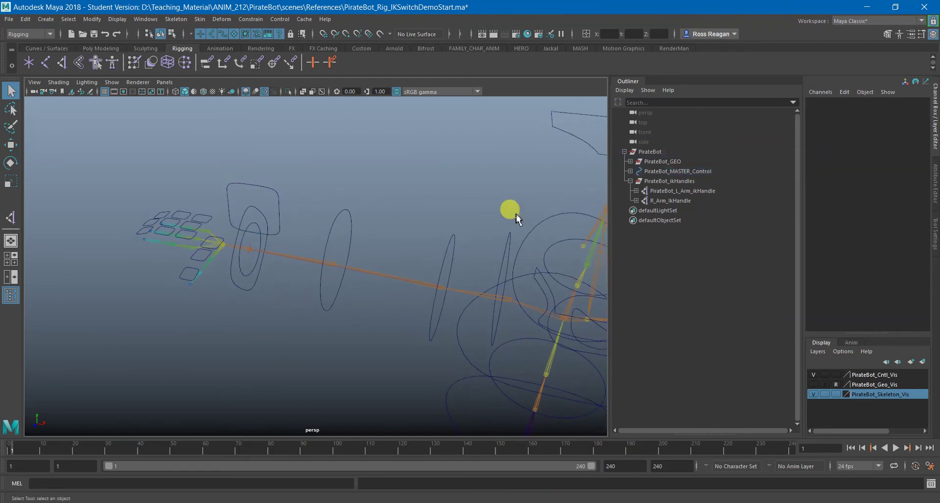
left_click(118, 20)
mouse_move(163, 58)
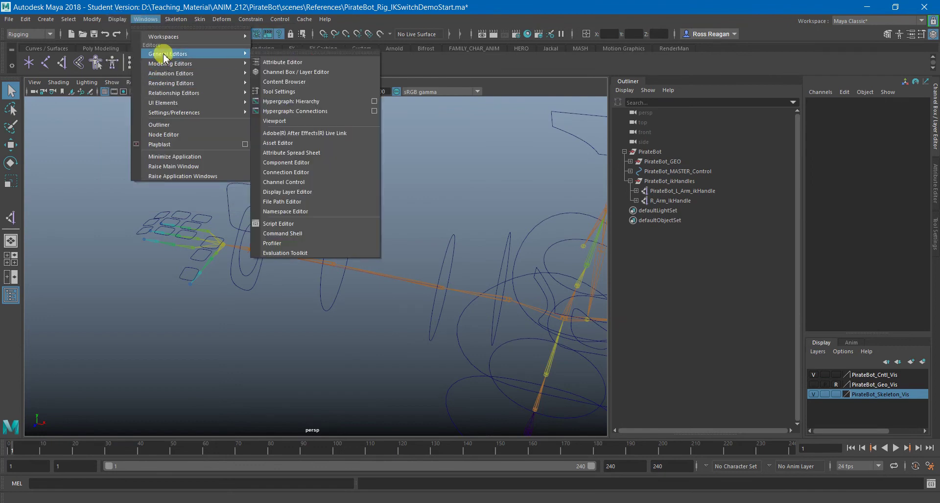
left_click(289, 173)
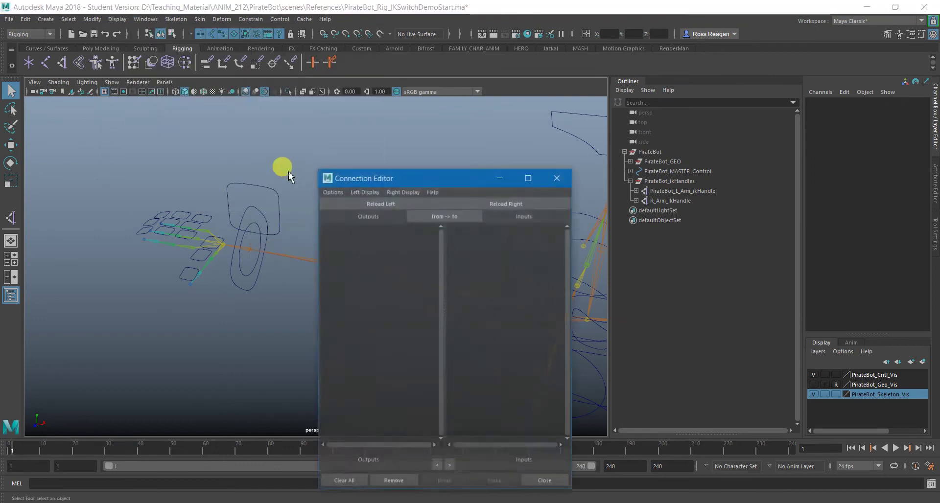
left_click(281, 197)
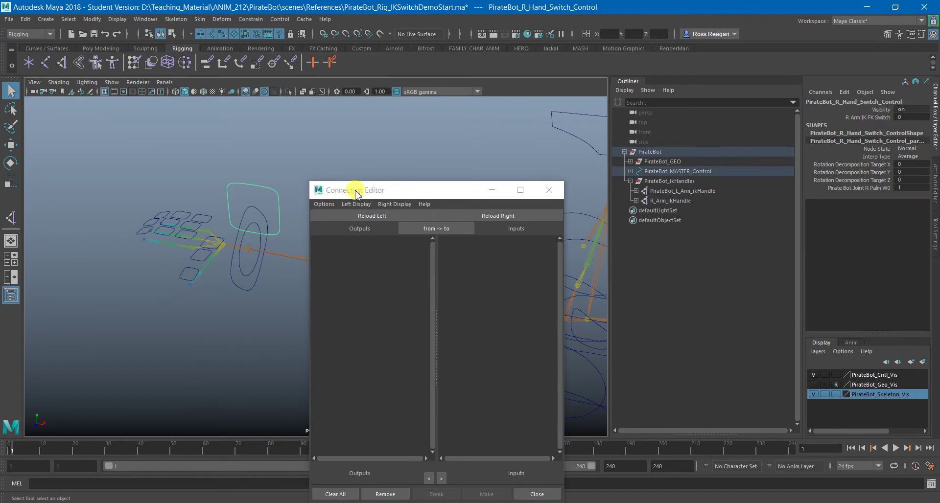
left_click_drag(356, 191, 356, 125)
left_click(365, 150)
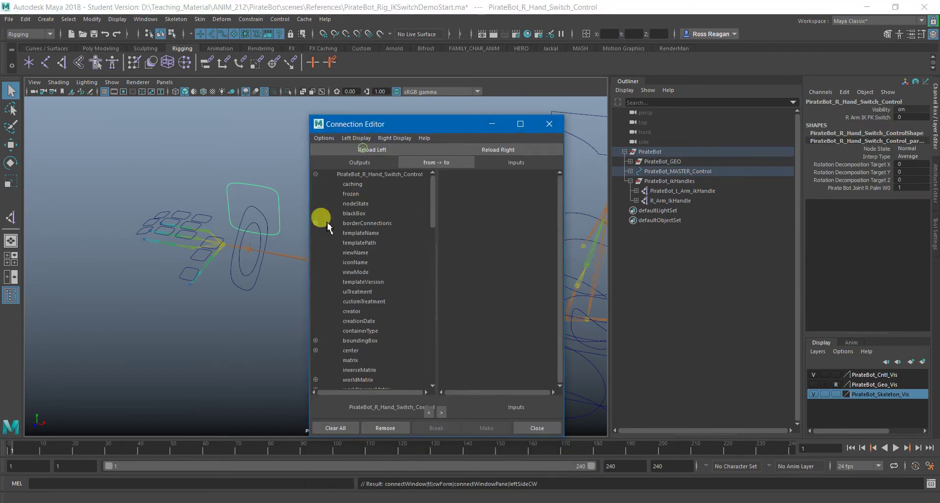
left_click(362, 140)
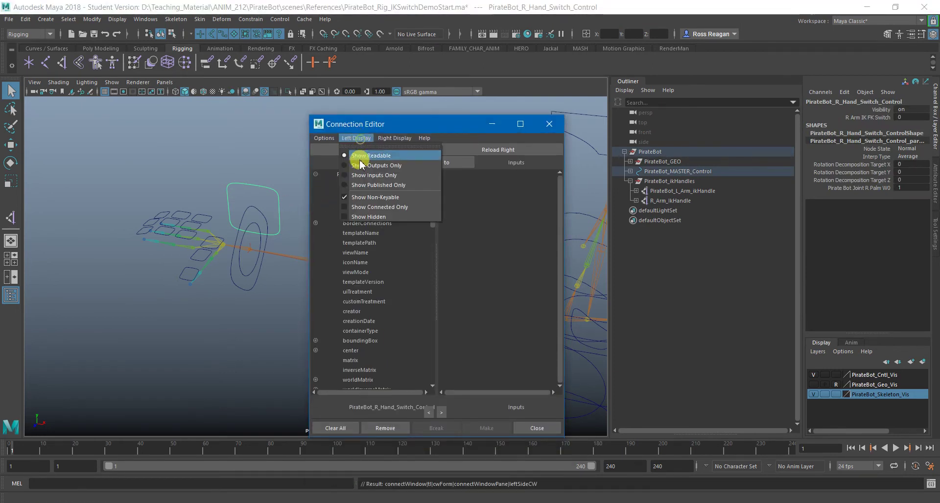
left_click(358, 196)
scroll(258, 254, "up", 3)
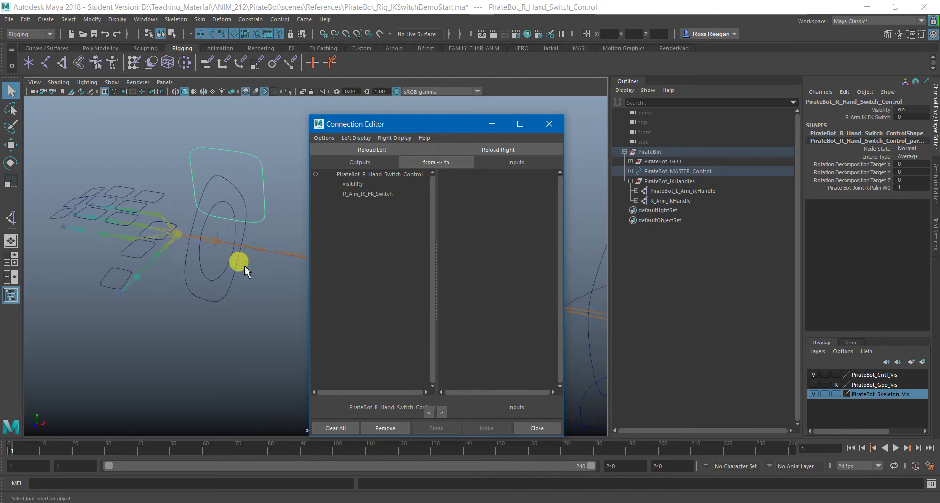
Load R_Arm_IkHandle as the input object in the Connection Editor and hide its non-keyable attributes
left_click(649, 201)
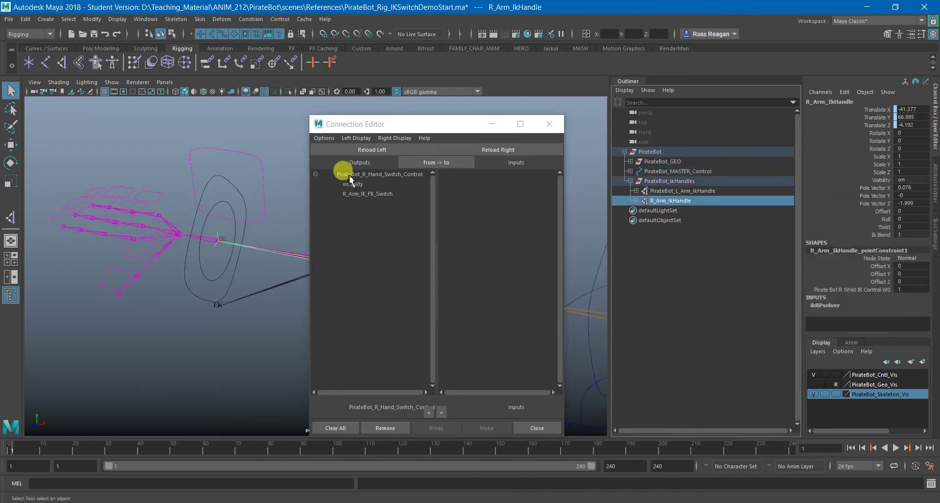
left_click(488, 151)
left_click(394, 138)
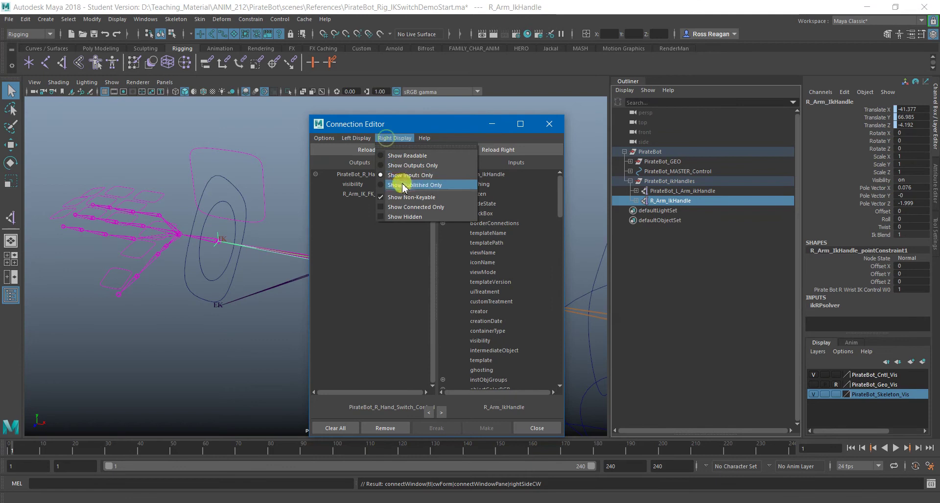
left_click(404, 197)
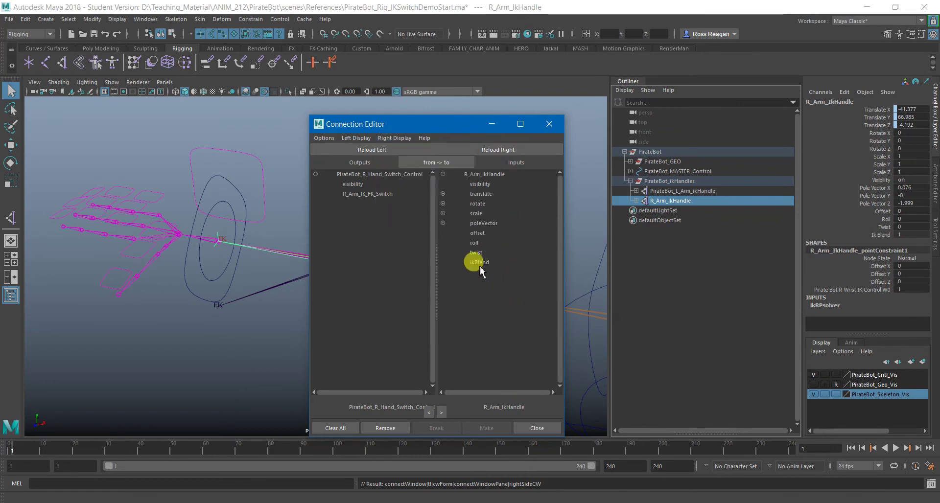
Connect the switch control's R_Arm_IK_FK_Switch attribute to ikBlend on R_Arm_IkHandle
left_click_drag(224, 293, 447, 286, "alt")
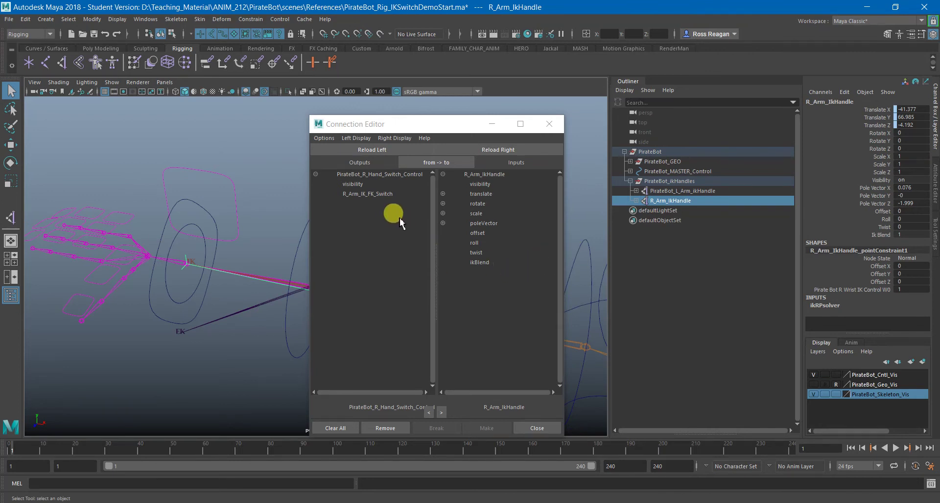
left_click(230, 179)
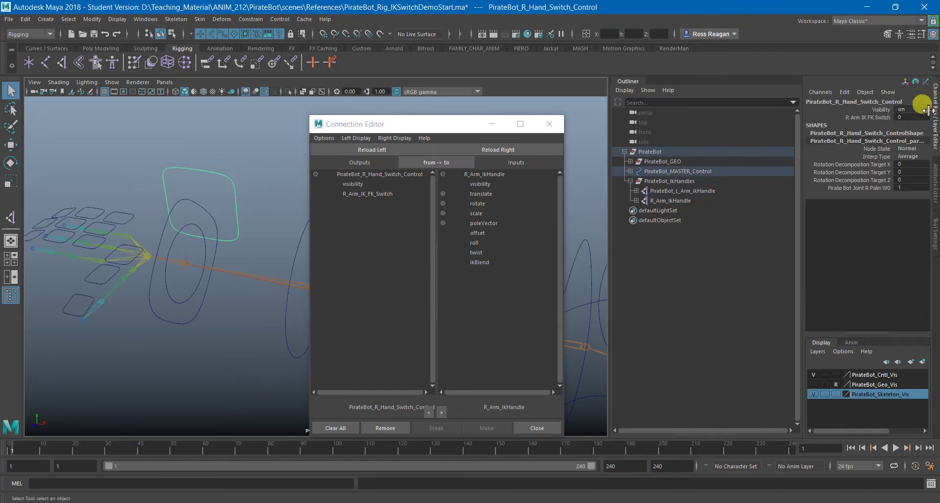
left_click(858, 117)
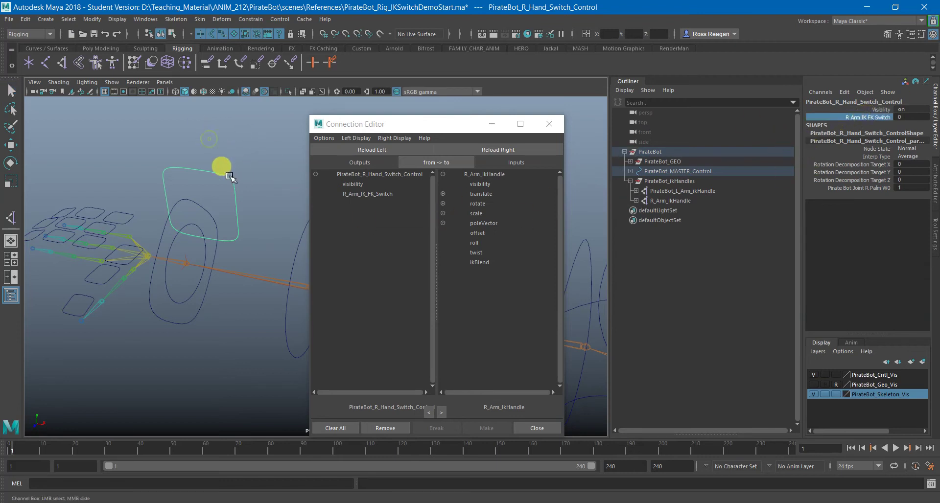
left_click(367, 194)
left_click(478, 262)
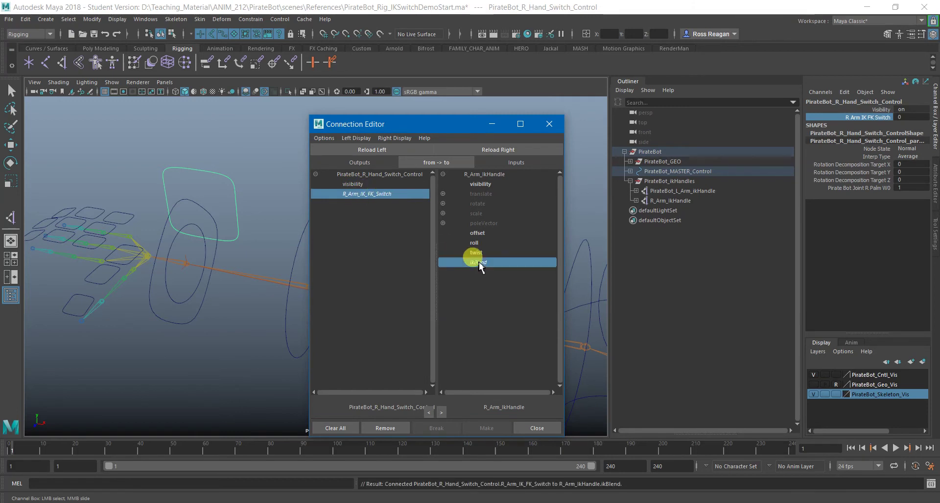
Set R Arm IK FK Switch to 1 on the hand switch control and check the Ik Blend value on R_Arm_IkHandle
left_click(192, 161)
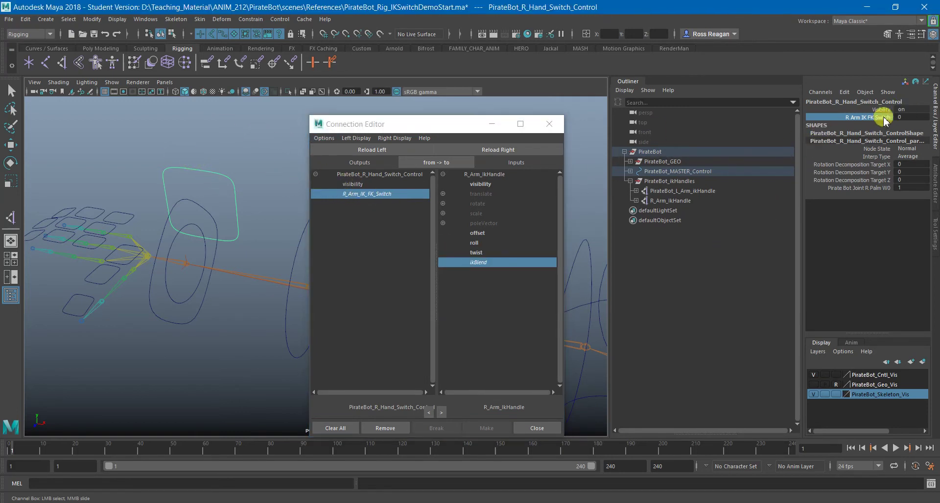
left_click(675, 201)
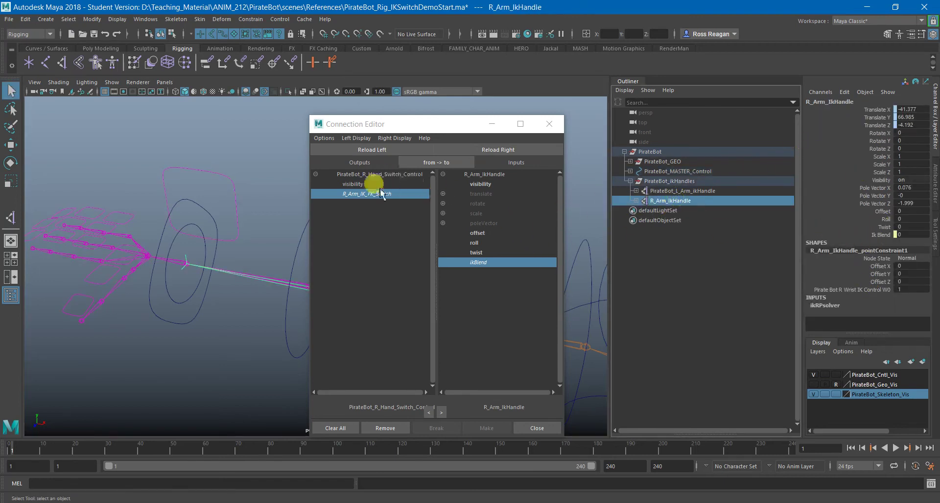
left_click(204, 166)
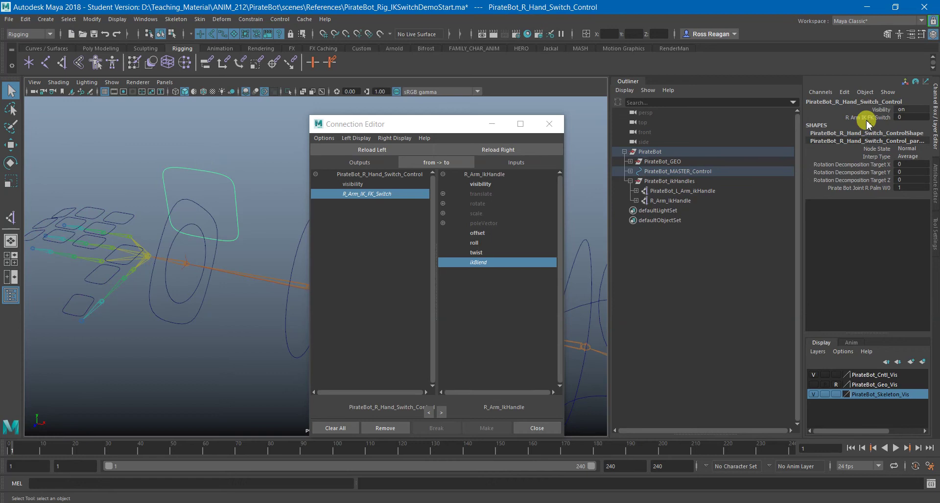
left_click(911, 117)
type("1")
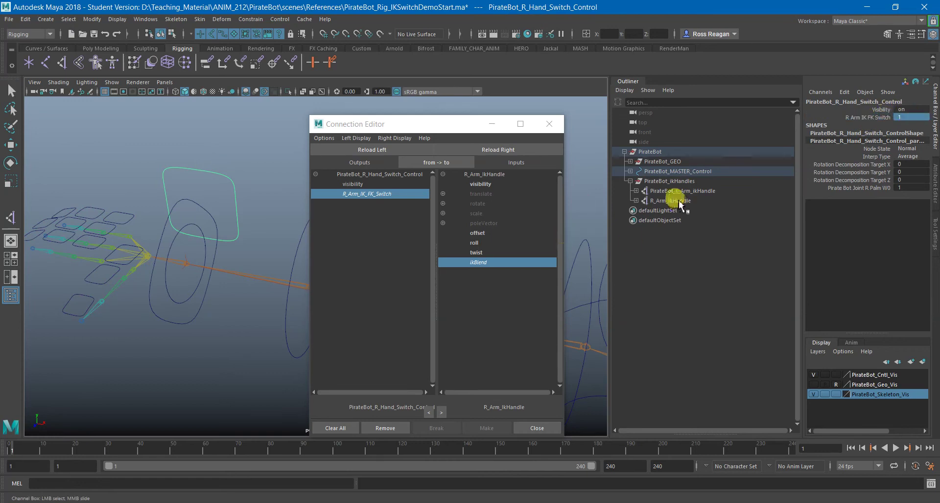
left_click(754, 199)
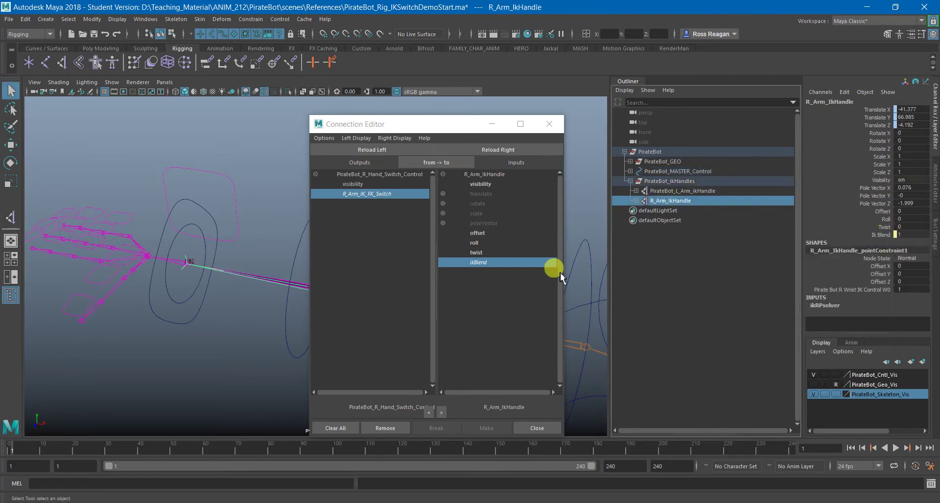
Close the Connection Editor and deselect R_Arm_IkHandle
left_click_drag(406, 123, 419, 117)
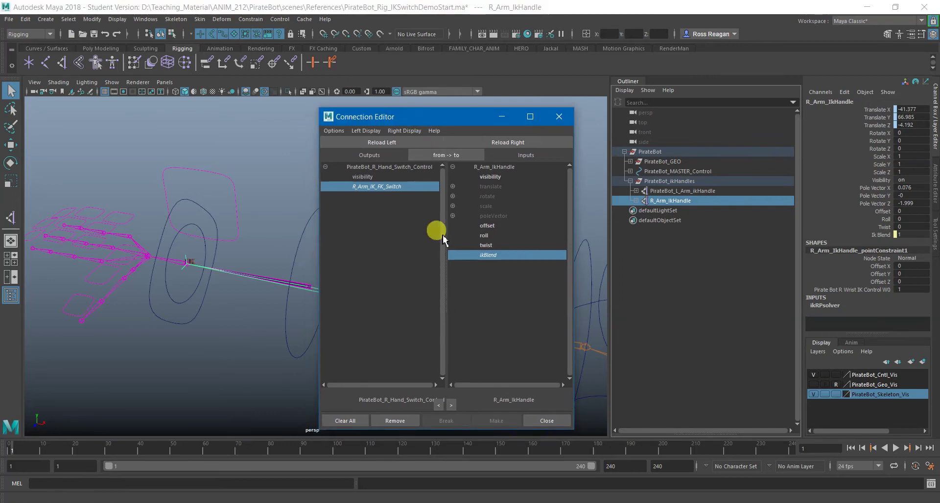
left_click(545, 422)
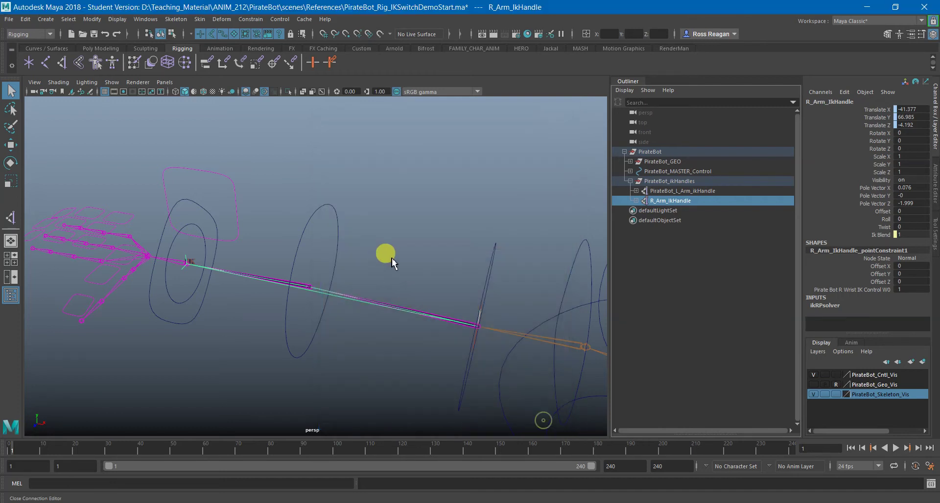
left_click(392, 257)
Inspect the right shoulder control and the R Arm IK FK Switch attribute on the right hand switch control
left_click_drag(393, 256, 421, 263, "alt")
left_click(279, 163)
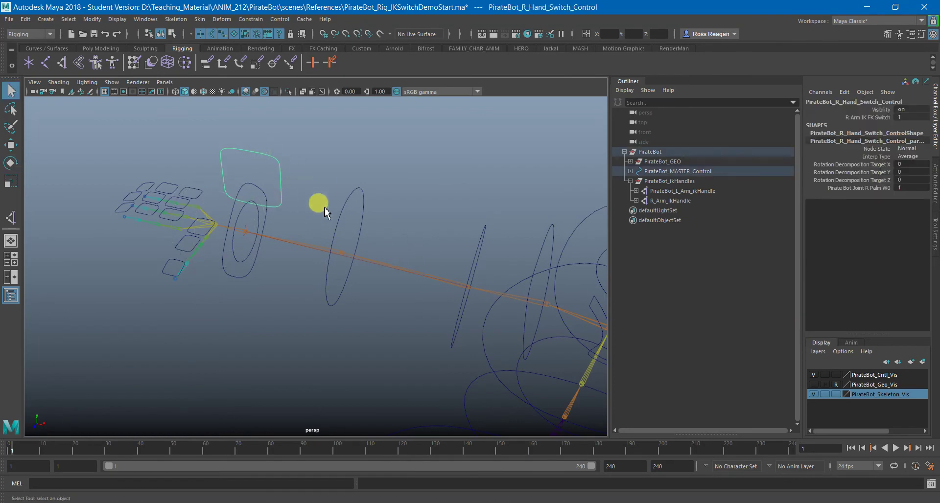
left_click_drag(325, 208, 336, 230, "alt")
left_click(442, 311)
key("e")
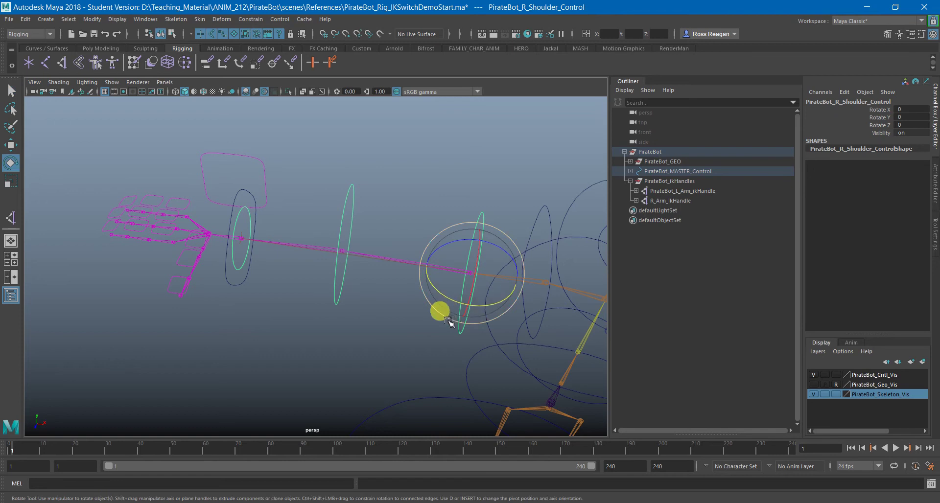
left_click(264, 172)
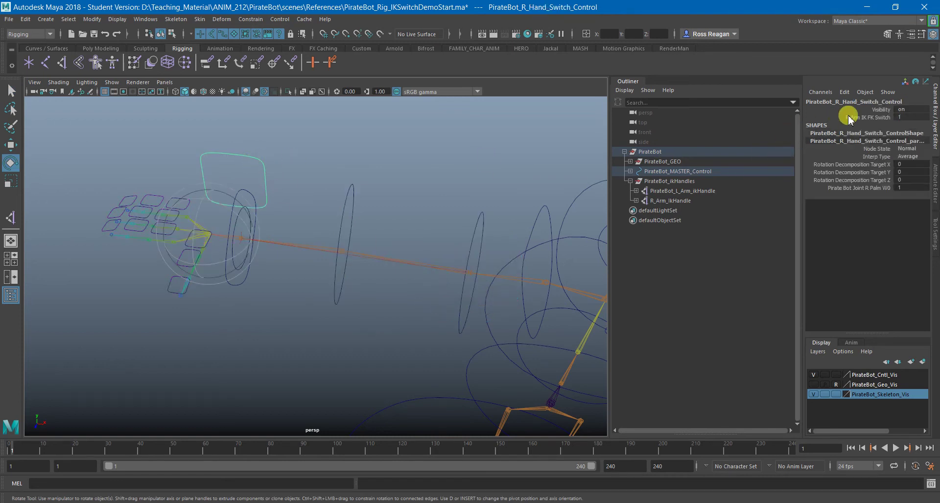
left_click(851, 117)
key("q")
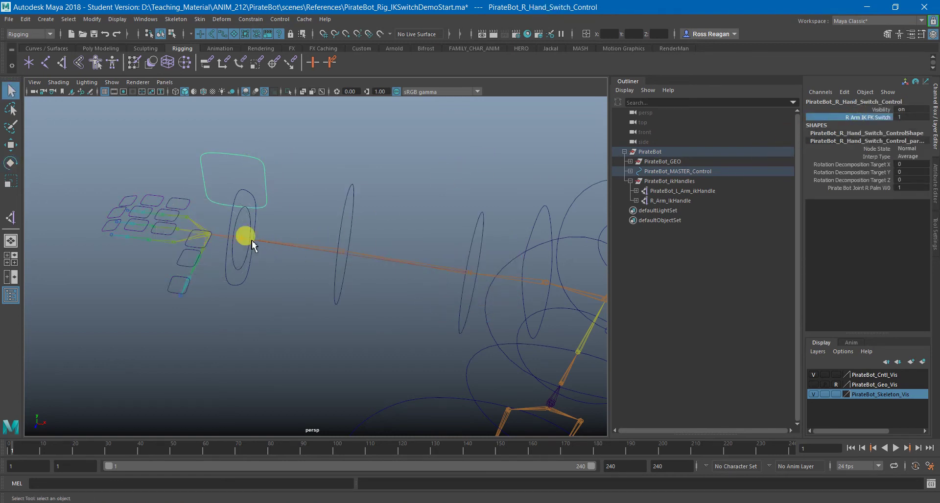
Pose the right wrist IK control at about Translate X 12.4, Translate Z -14.1 and Rotate Y -35.1, and show the PirateBot_Geo_Vis layer
left_click(227, 210)
key("w")
left_click_drag(258, 240, 346, 194)
key("e")
left_click_drag(347, 197, 350, 190, "alt")
key("q")
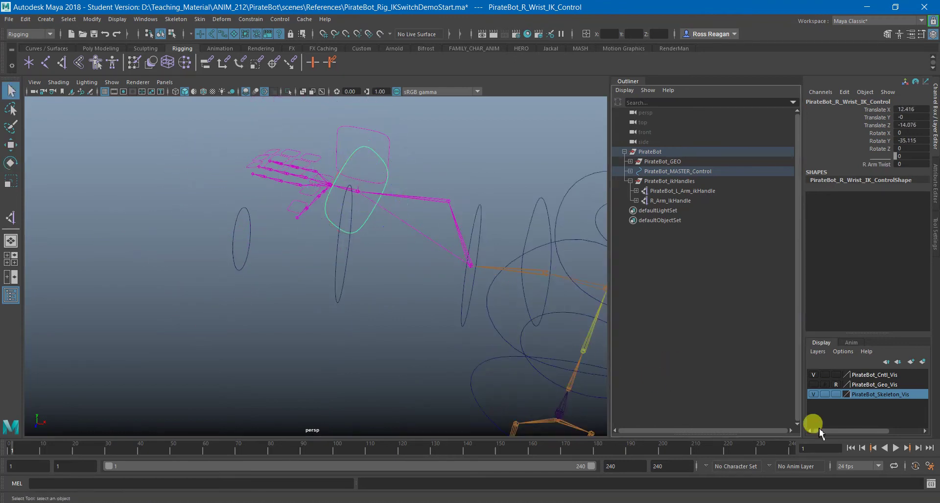
left_click(813, 384)
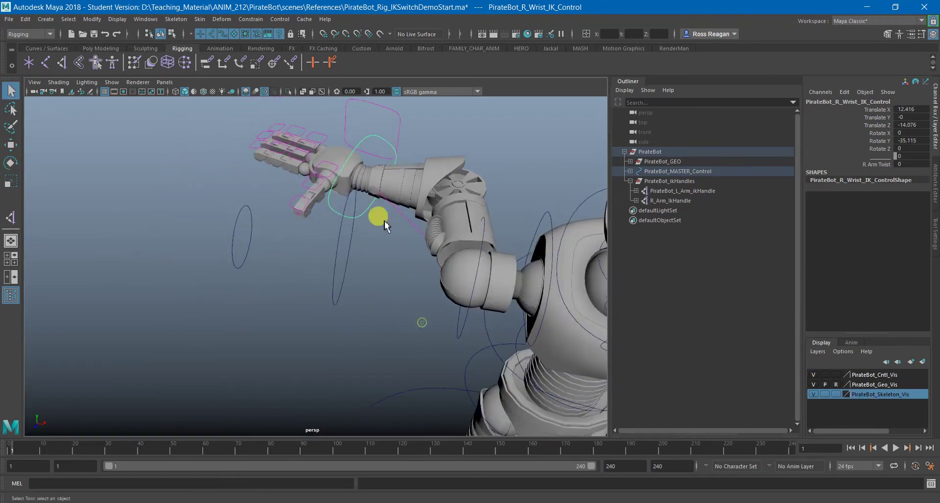
Set R Arm IK FK Switch to 0 on the right hand switch control
left_click(399, 120)
left_click(852, 119)
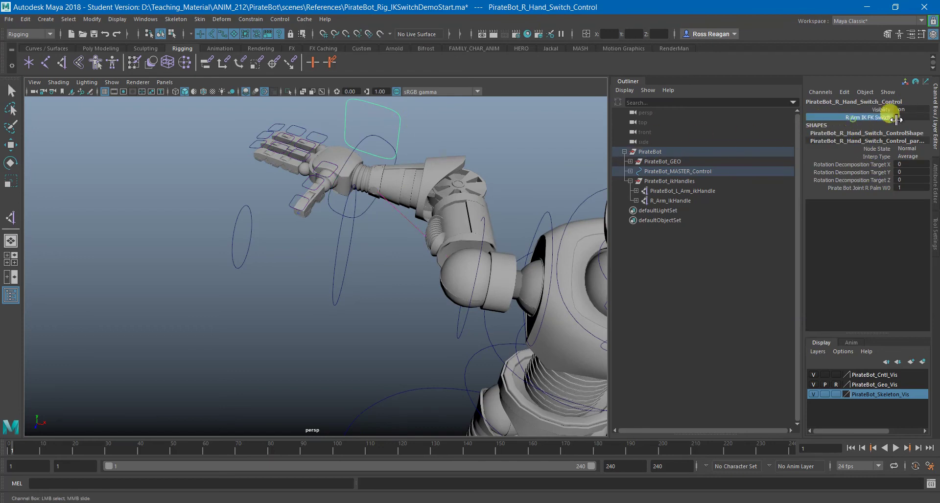
left_click(902, 117)
type("0")
key("Return")
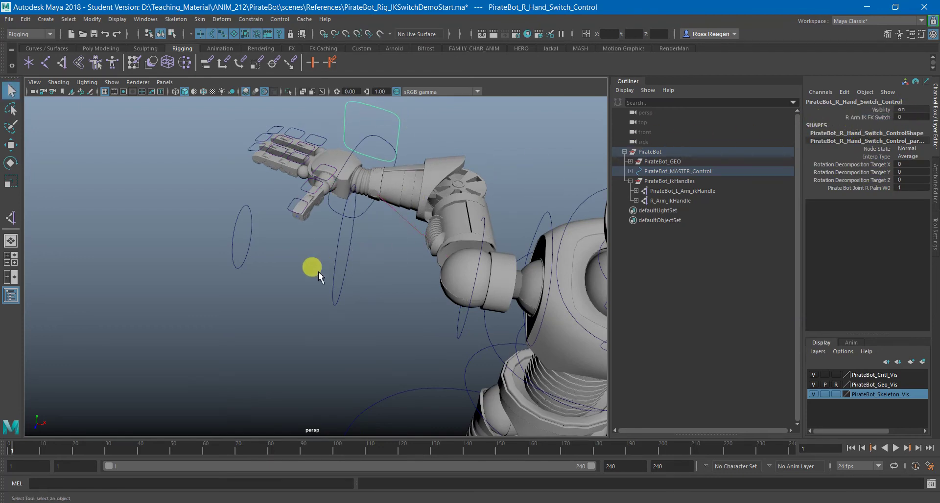
Try rotating the right elbow control, undo it, and rotate the right shoulder control to about 24 in Y
left_click(328, 289)
key("e")
left_click_drag(352, 287, 476, 307)
key("ctrl+z")
key("q")
left_click(461, 332)
key("e")
key("q")
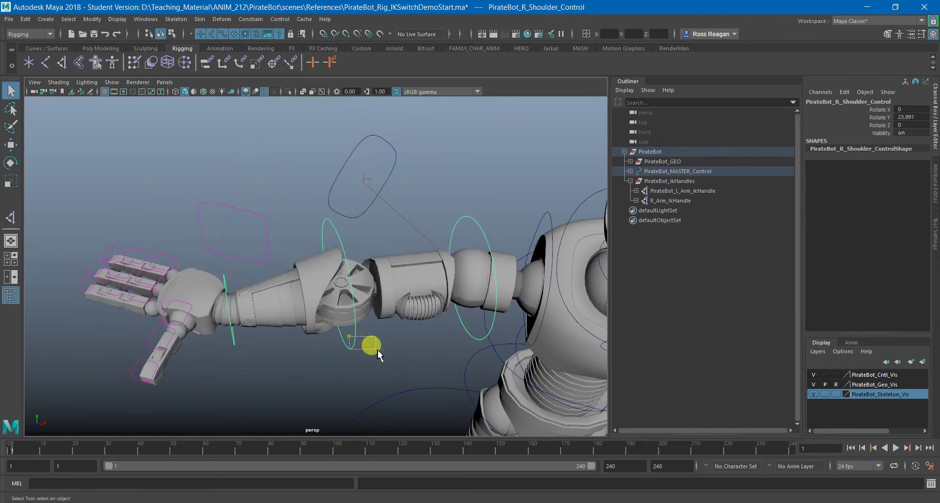
Rotate the right elbow control to about 21 in Y and try a Y rotation of about 66 on the wrist FK control
left_click(354, 346)
key("e")
mouse_move(338, 330)
left_mouse_down()
mouse_move(356, 332)
mouse_move(335, 325)
left_mouse_up()
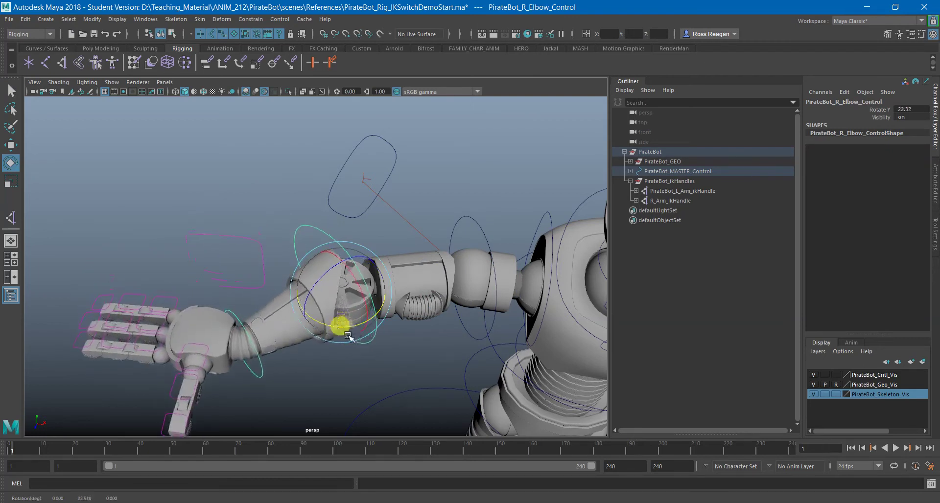
left_click(252, 371)
left_click_drag(248, 375, 430, 308)
key("ctrl+z")
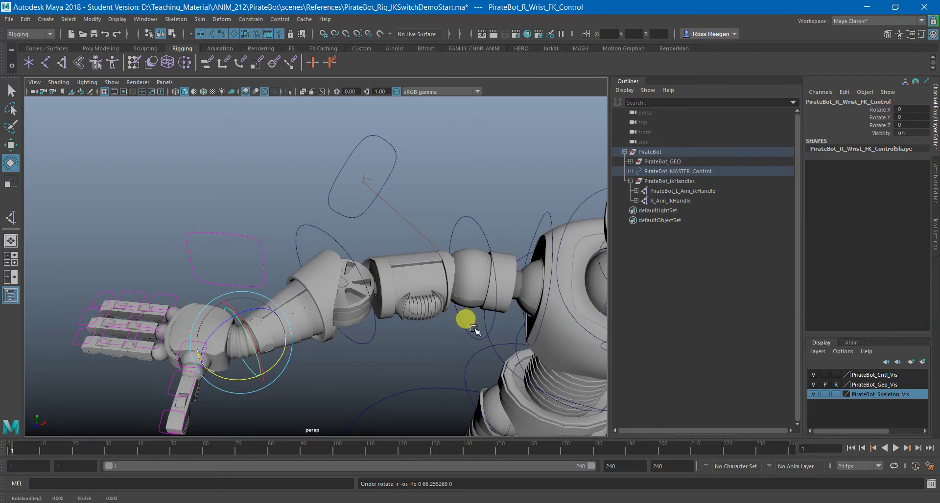
Rotate the right shoulder control freely to about X 2.6, Y 24.8, Z 1.7
left_click(462, 329)
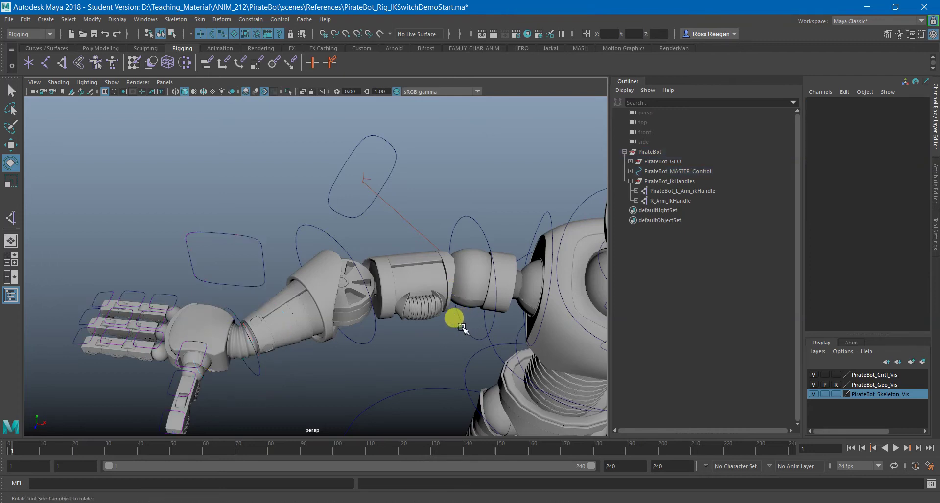
left_click(455, 268)
left_click_drag(455, 267, 456, 267)
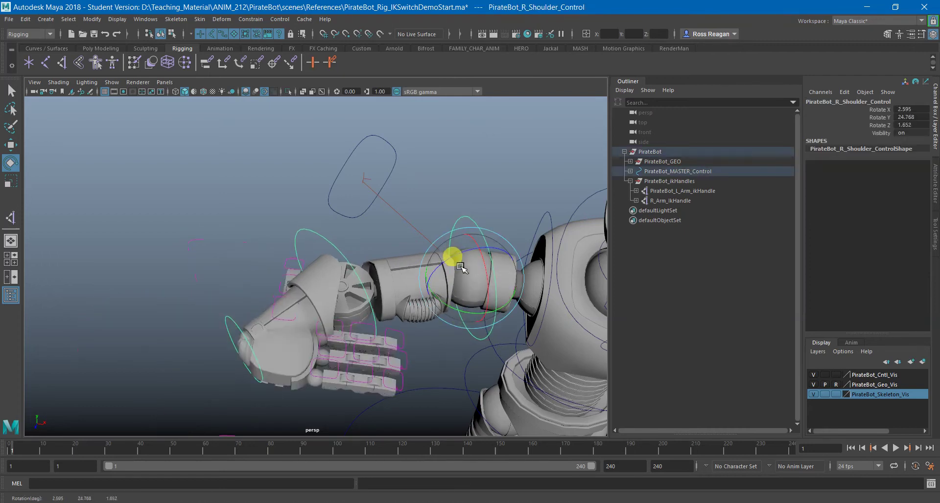
Undo the FK test rotations on the right shoulder, elbow and wrist controls
key("ctrl+z")
key("ctrl+z")
key("ctrl+z")
key("ctrl+z")
key("ctrl+z")
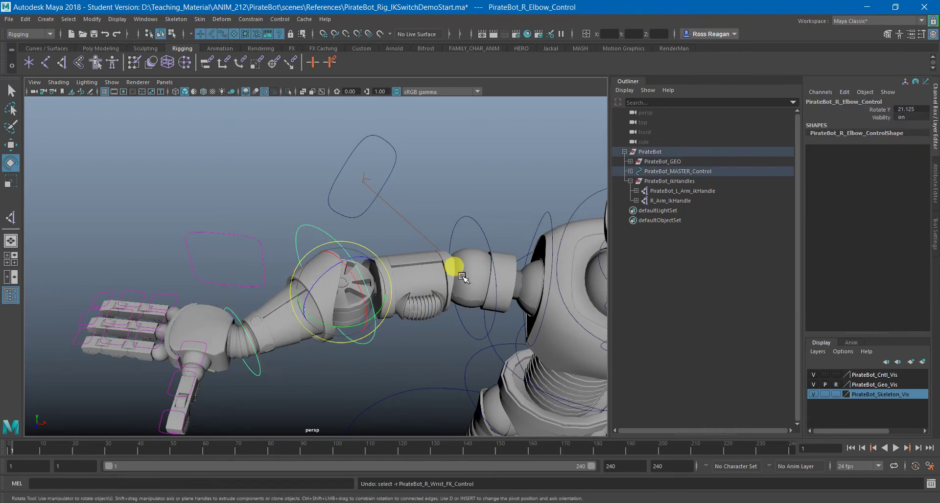
key("ctrl+z")
key("ctrl+z")
key("ctrl+z")
key("ctrl+z")
key("ctrl+z")
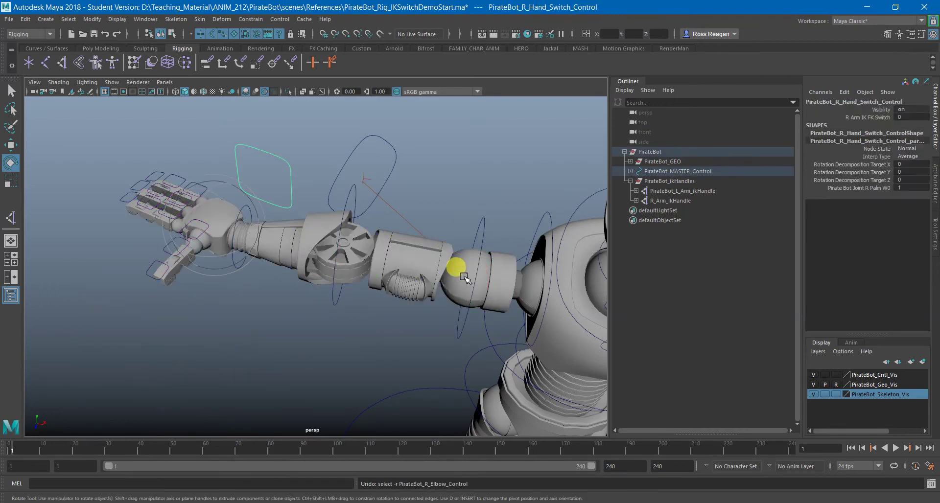
Select the right hand switch control and bring its R Arm IK FK Switch value down to 0
key("q")
left_click_drag(359, 310, 362, 310)
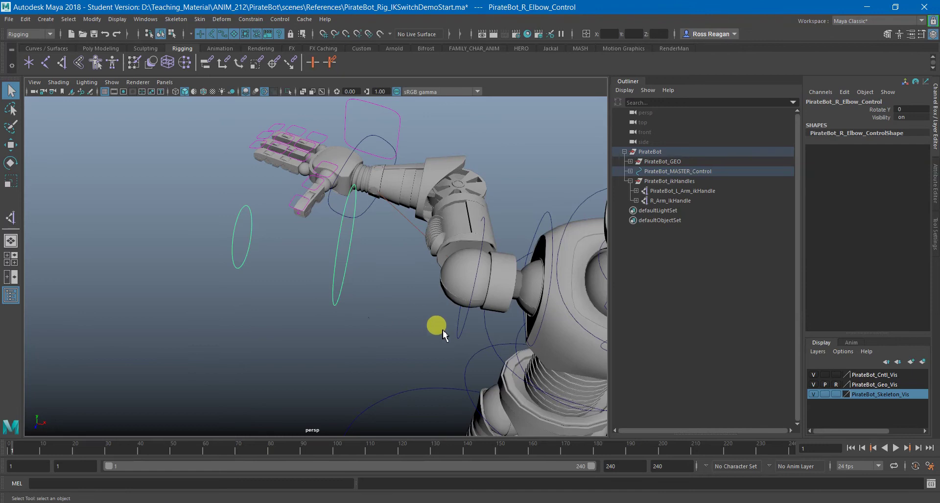
left_click(431, 330)
left_click_drag(421, 128, 423, 128)
left_click(856, 117)
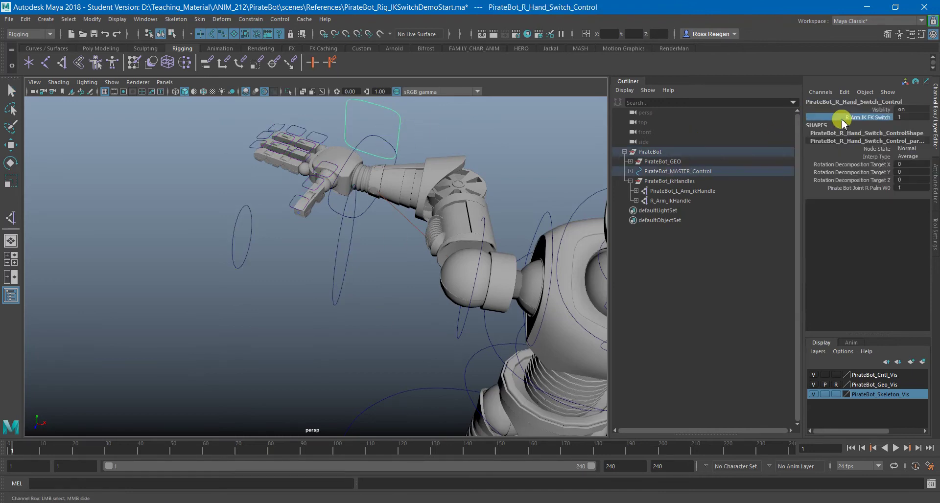
middle_click_drag(488, 155, 318, 166)
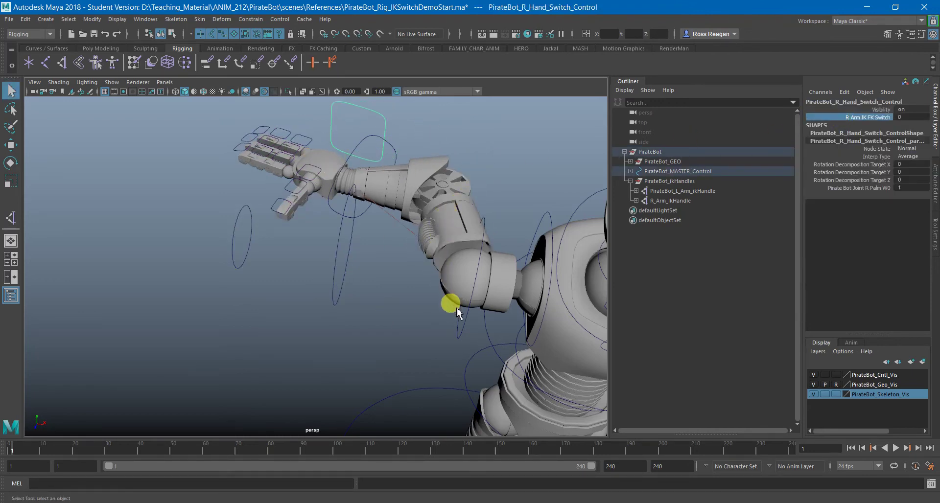
Zero out the translation and rotation of the right wrist IK control so it returns to its default position
left_click(459, 335)
key("e")
left_click_drag(438, 296, 392, 235, "alt")
key("q")
scroll(387, 247, "up", 3)
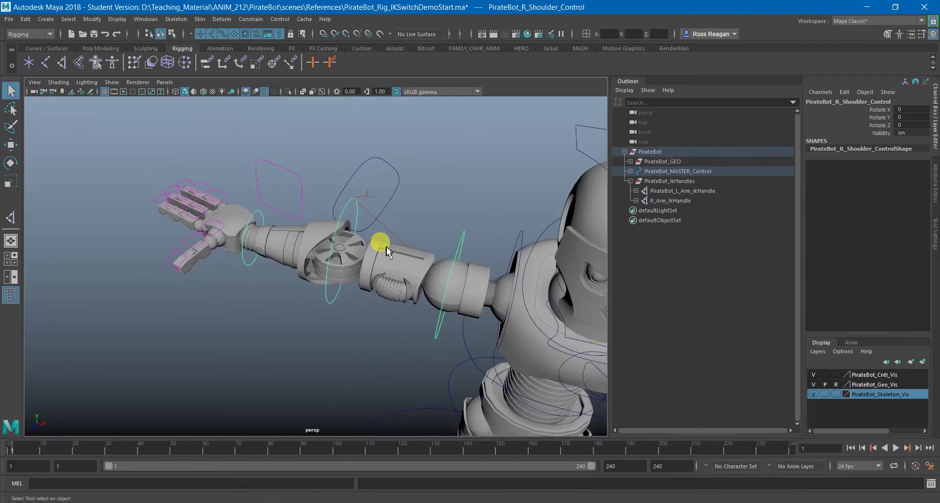
left_click(370, 142)
left_click_drag(377, 153, 448, 212, "alt")
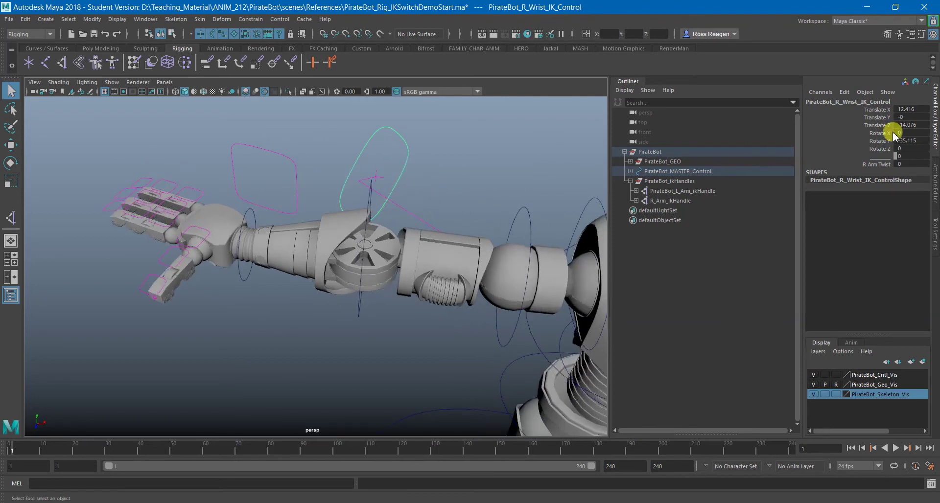
left_click_drag(909, 109, 917, 141)
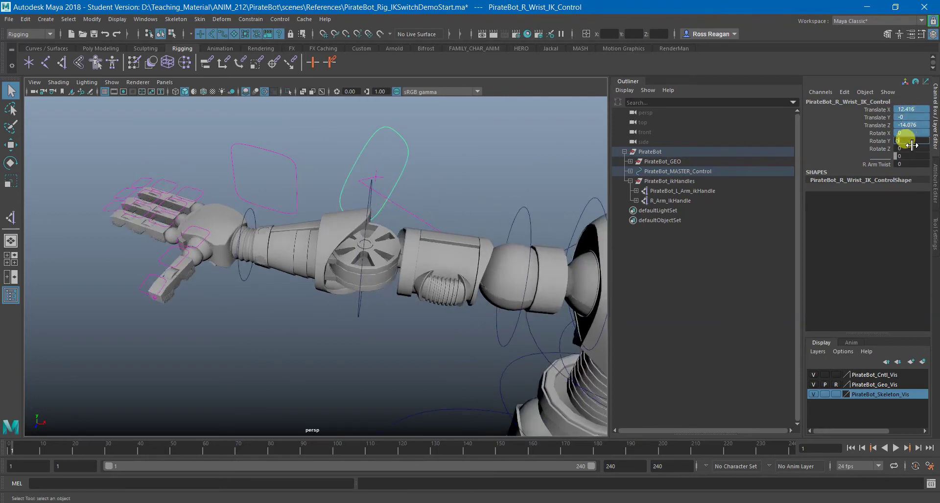
key("Return")
Check the rotation values of the right wrist FK, elbow and shoulder controls and clear the selection
left_click(272, 282)
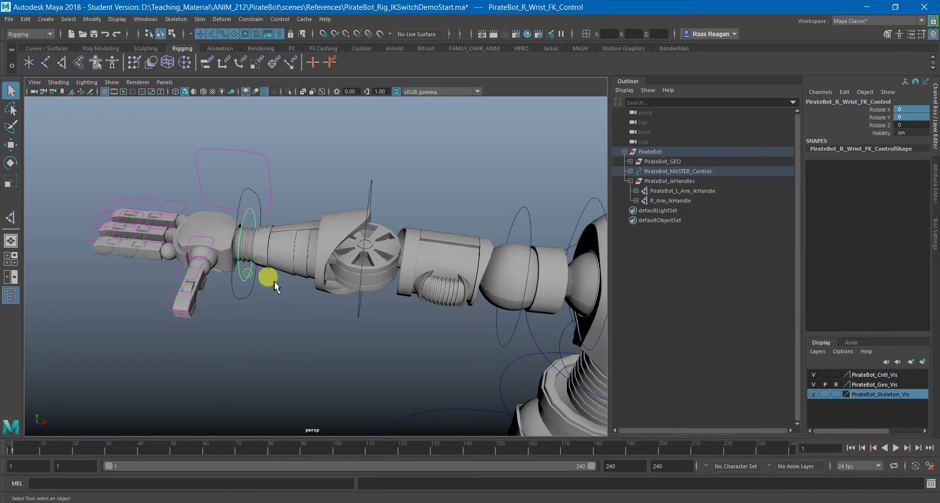
left_click(355, 307)
left_click(360, 311)
left_click(513, 339)
left_click(442, 355)
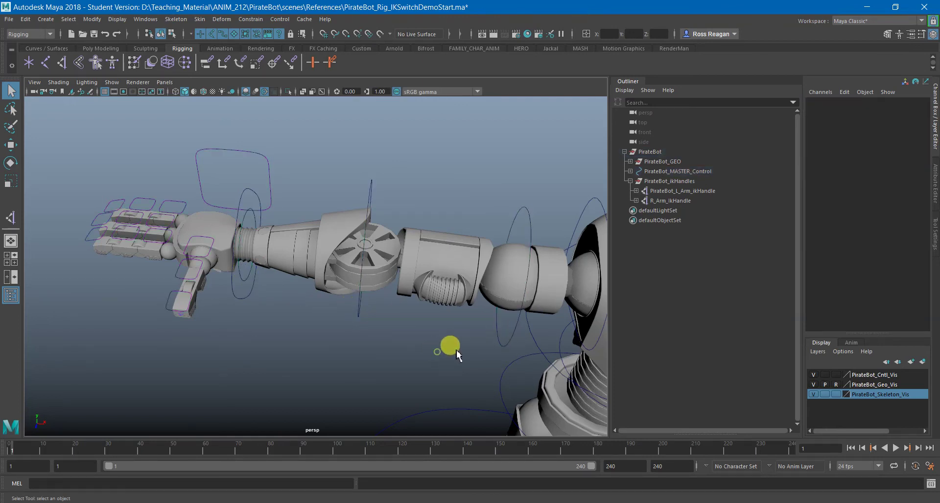
left_click_drag(456, 349, 373, 334, "alt")
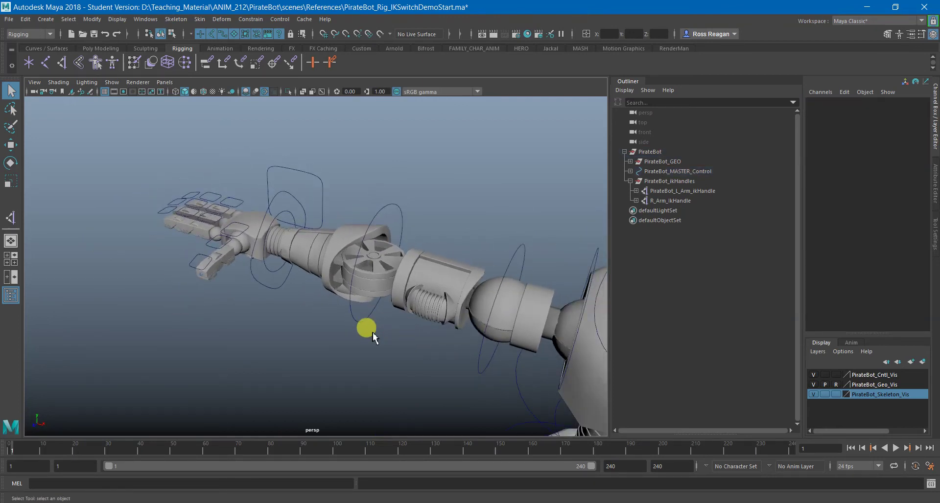
Turn on X-ray joints and examine the right wrist joint's orient constraint weights for the FK and IK controls
left_click(327, 192)
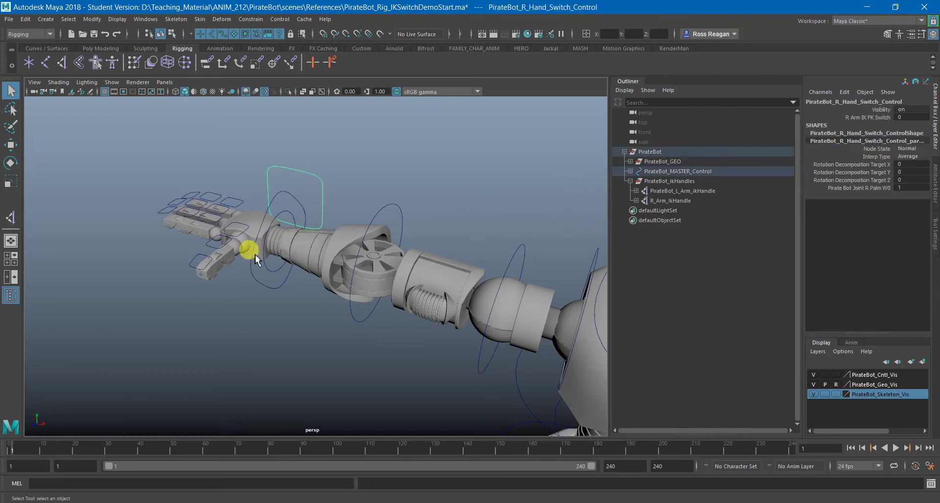
left_click_drag(317, 251, 295, 292, "alt")
middle_click_drag(331, 306, 378, 330, "alt")
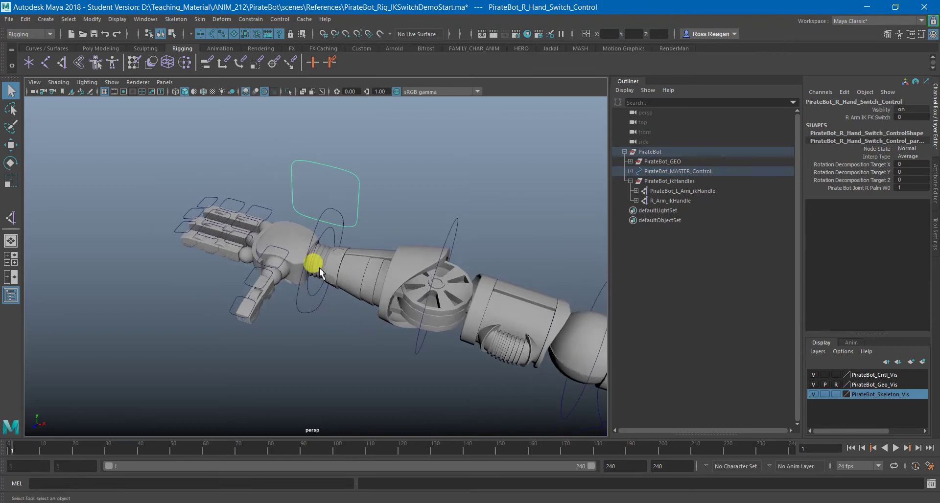
left_click(321, 93)
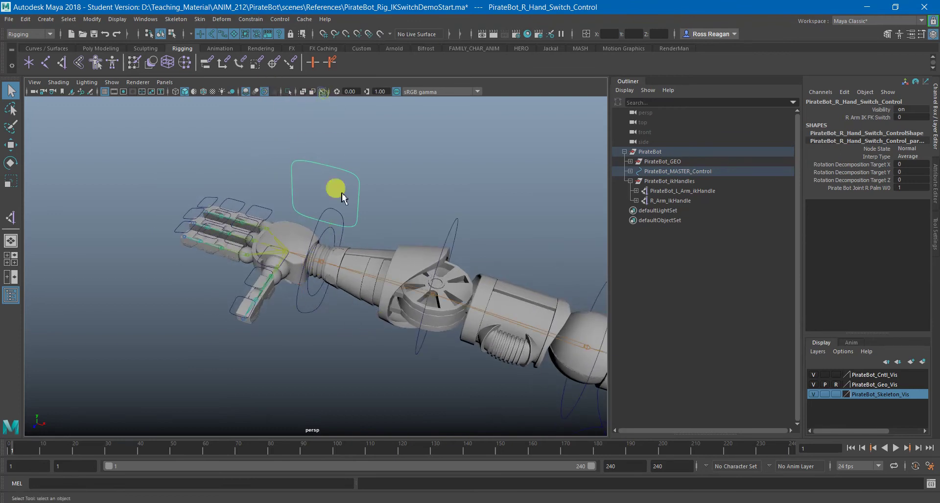
left_click(321, 260)
scroll(321, 265, "up", 4)
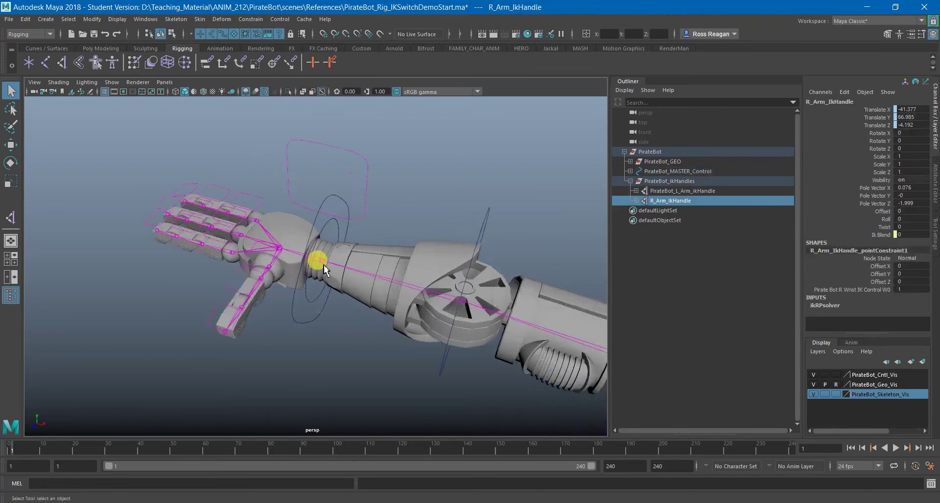
left_click(321, 262)
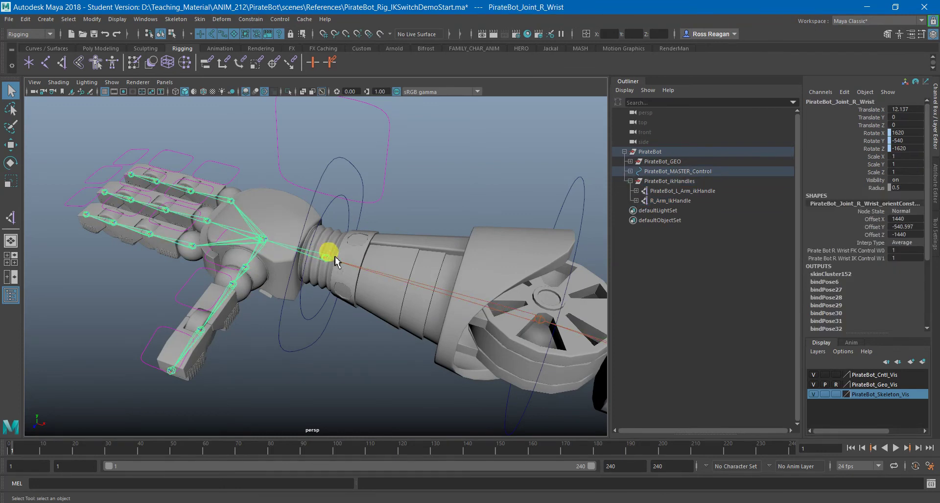
left_click_drag(401, 239, 367, 245, "alt")
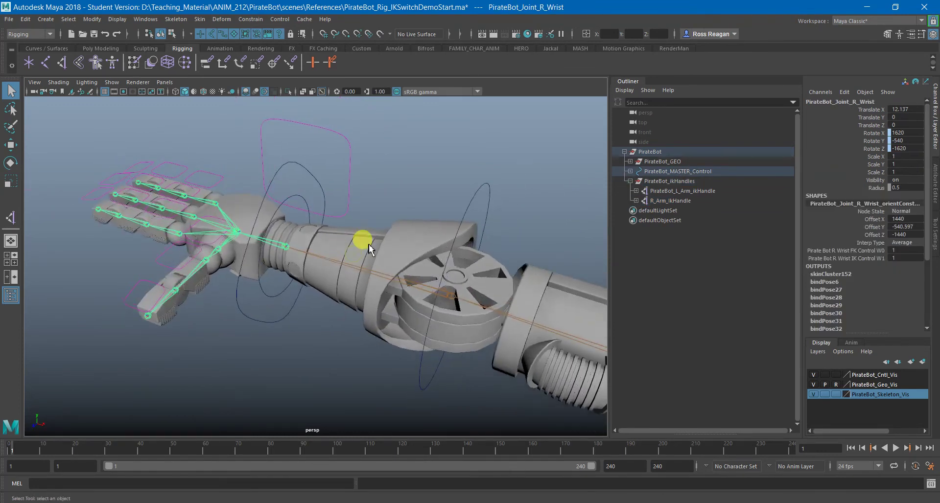
left_click(379, 179)
Open the Set Driven Key window from the Animation menu set and select the right hand switch control
left_click(145, 19)
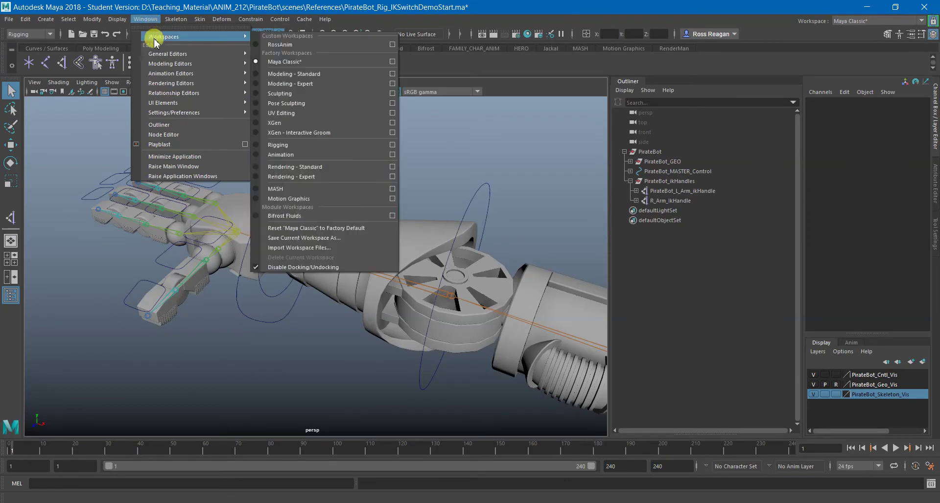
left_click(35, 33)
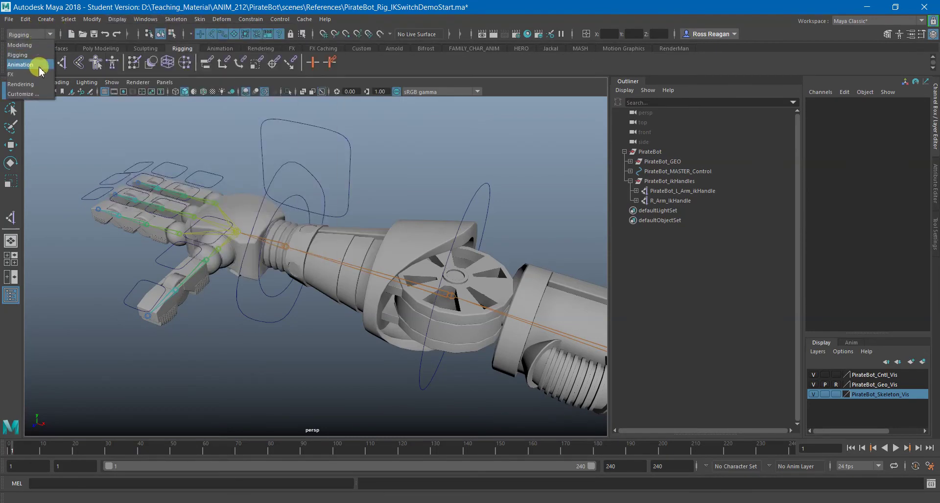
left_click(37, 65)
left_click(169, 19)
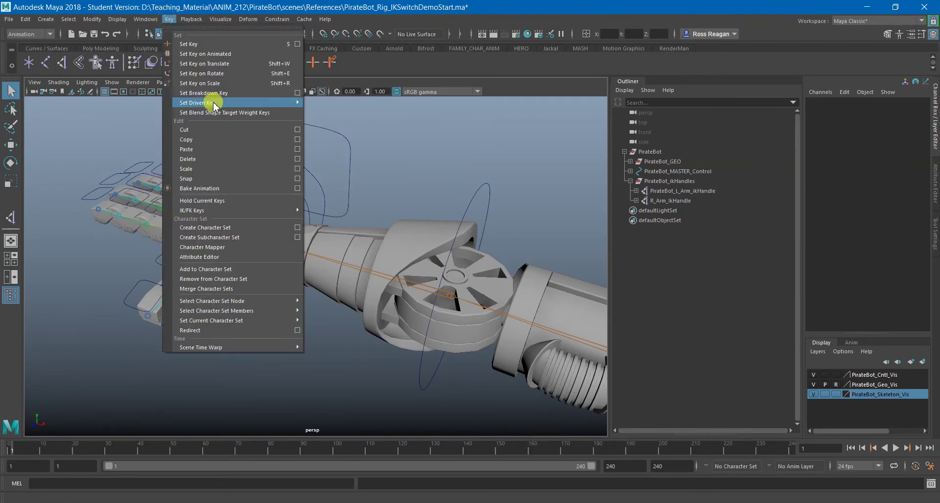
mouse_move(215, 105)
left_click(360, 111)
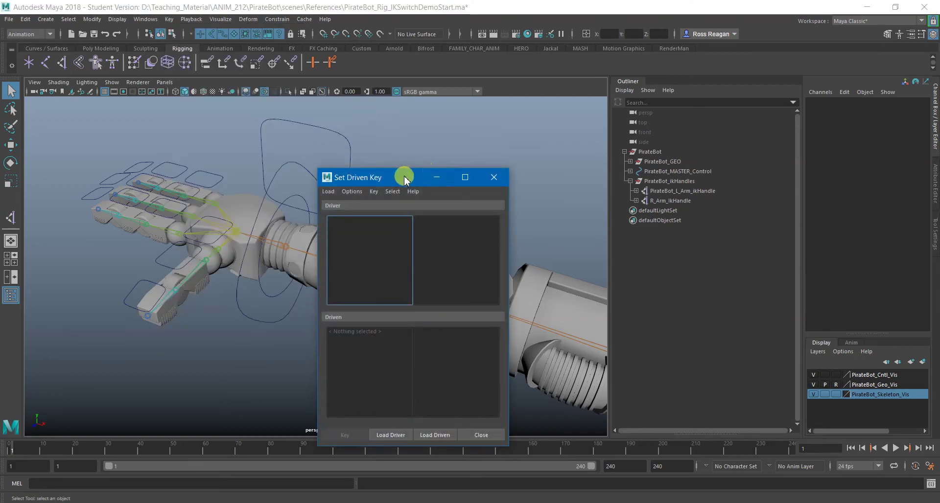
left_click_drag(421, 173, 460, 132)
left_click(321, 121)
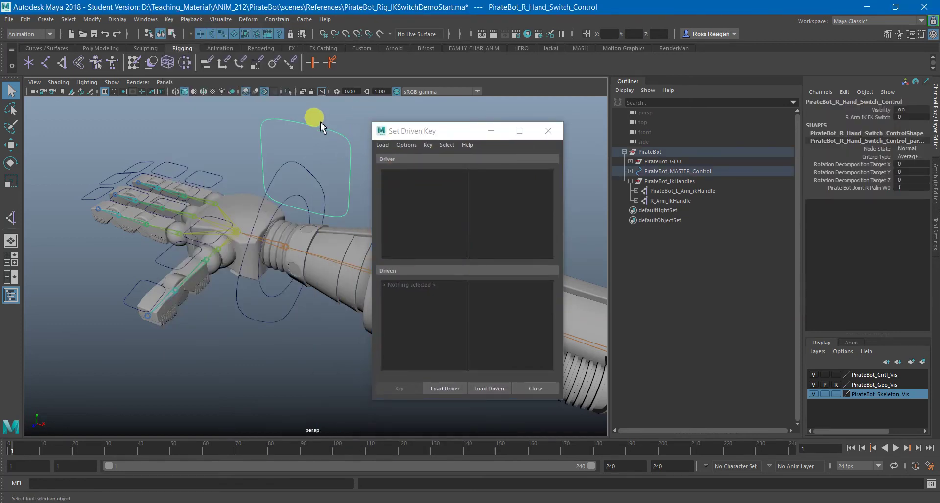
Load the right hand switch control as the driver and the right wrist joint's orient constraint as the driven object
left_click(444, 388)
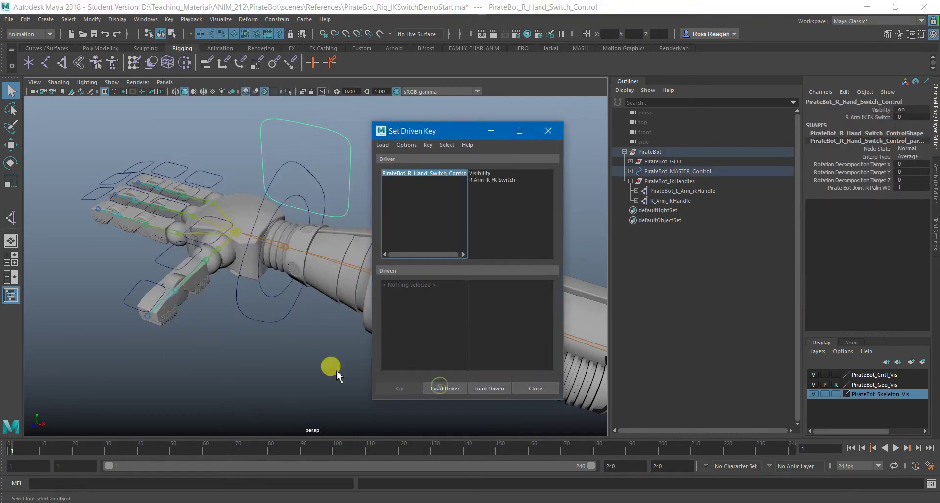
left_click(281, 248)
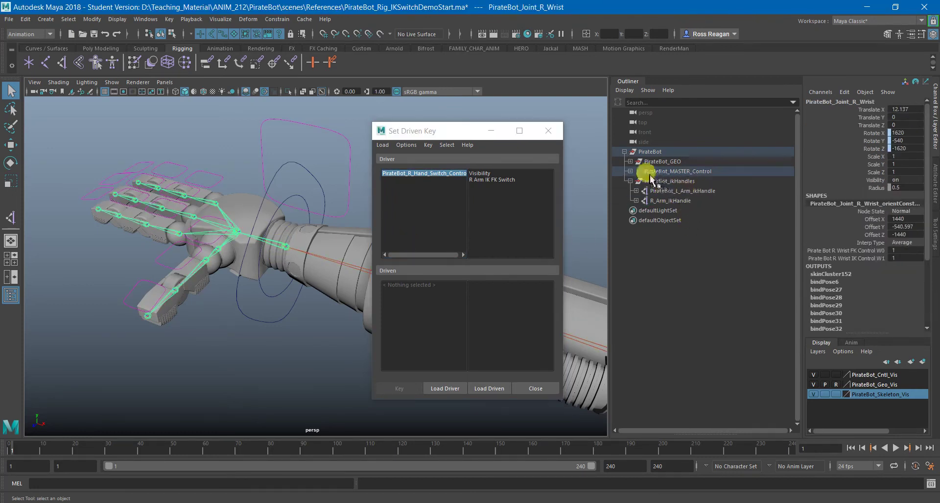
key("f")
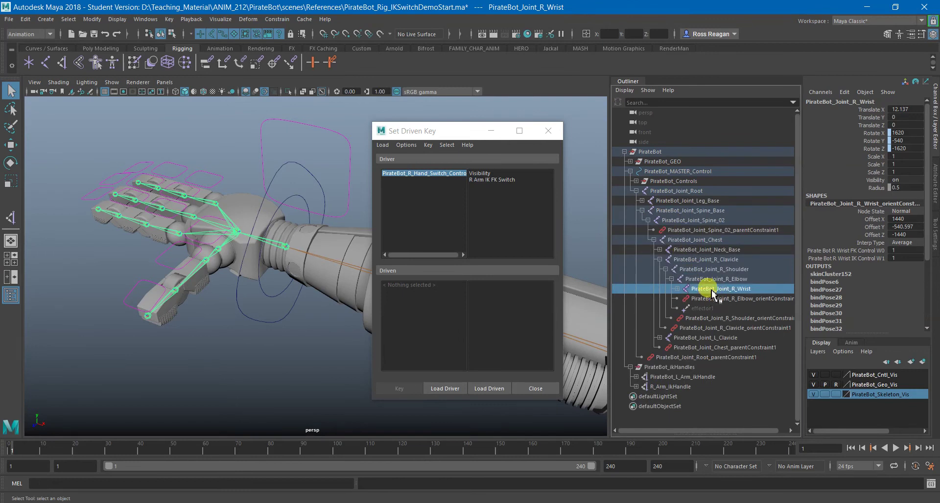
left_click(676, 289)
left_click(711, 309)
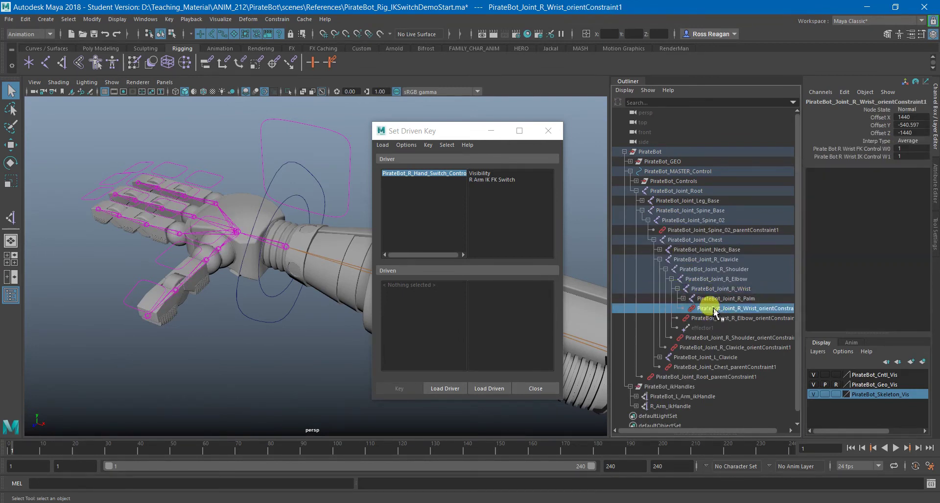
left_click(489, 388)
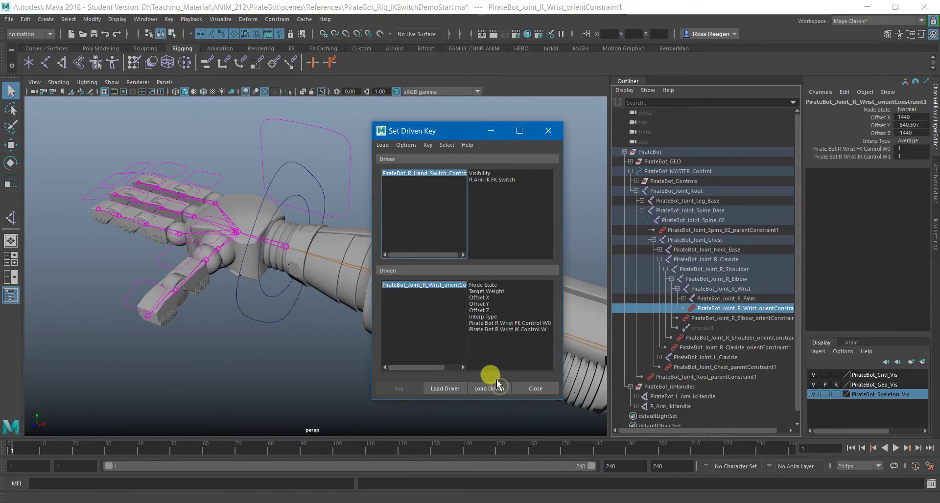
Select the constraint's Wrist FK Control W0 weight as a driven attribute, and widen and reposition the Set Driven Key window
left_click(514, 324)
left_click(511, 329)
left_click(507, 323)
left_click(506, 329)
left_click(509, 323)
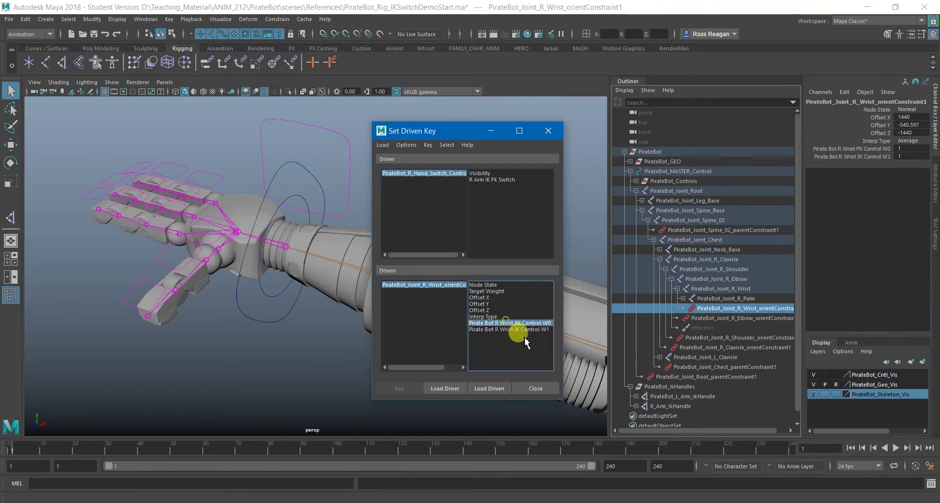
left_click_drag(566, 348, 642, 351)
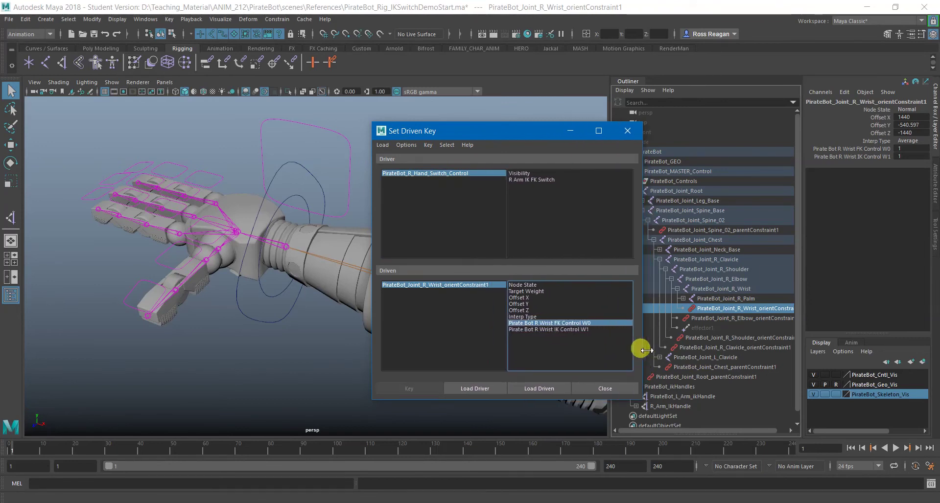
mouse_move(520, 132)
left_mouse_down()
mouse_move(504, 117)
mouse_move(513, 119)
left_mouse_up()
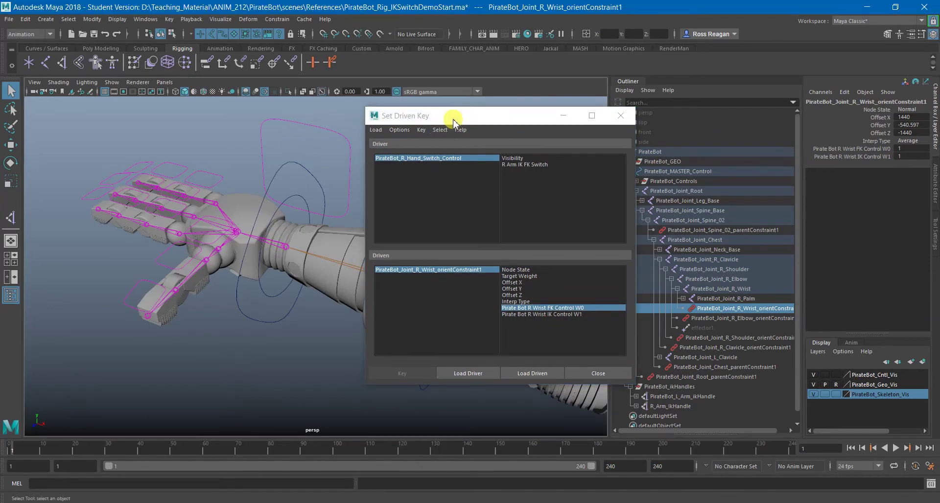
left_click_drag(448, 119, 478, 126)
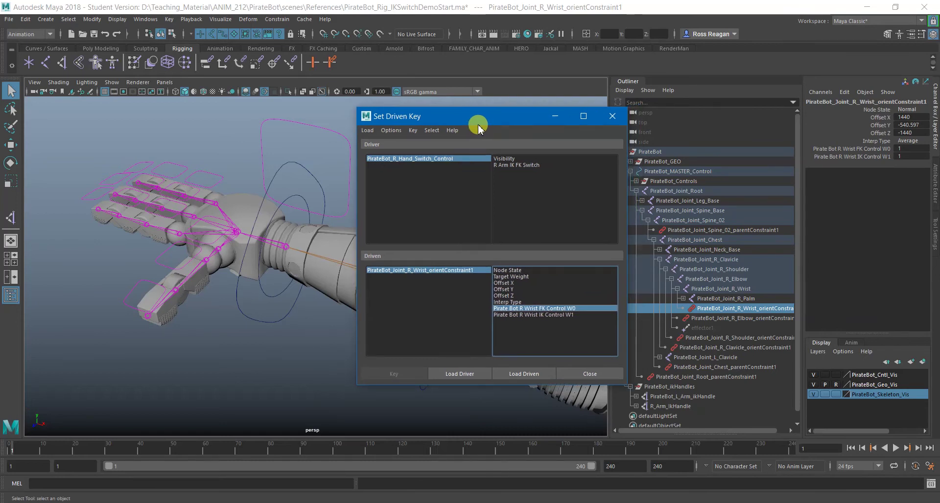
Choose R Arm IK FK Switch as the driver attribute and set the wrist orient constraint's IK Control W1 weight to 0
left_click(289, 120)
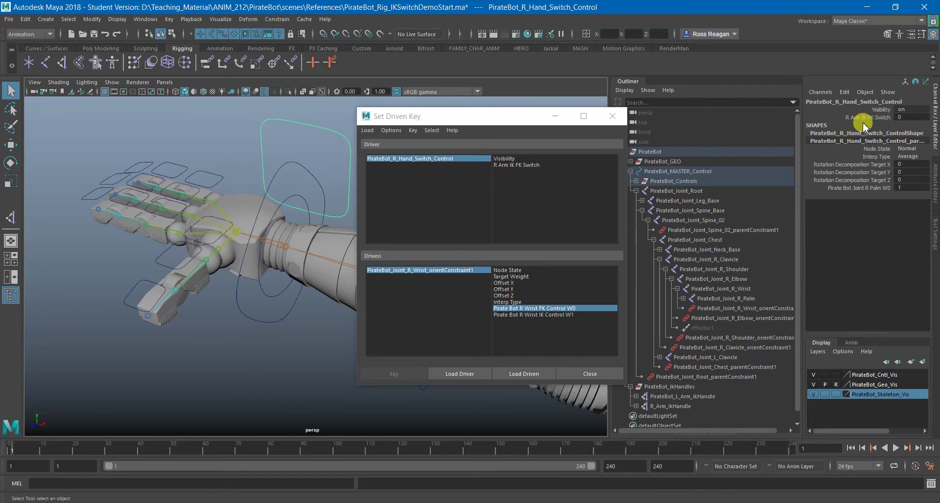
left_click(511, 164)
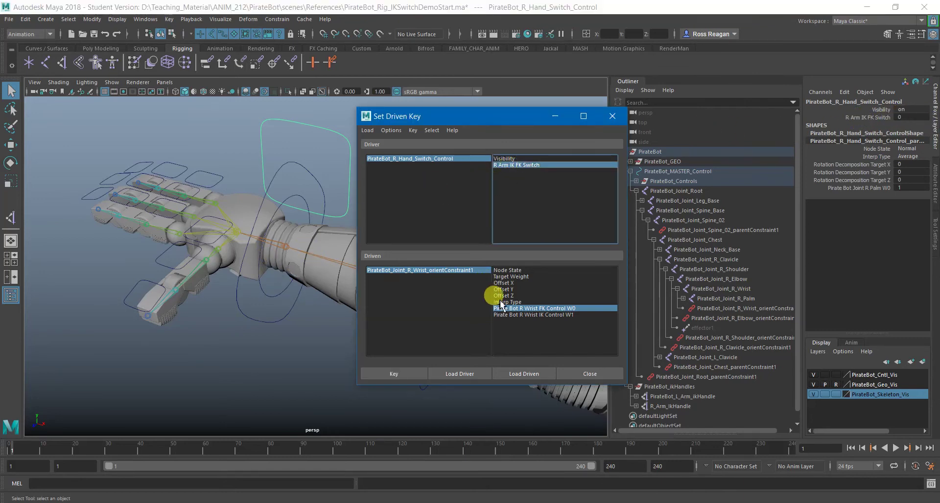
left_click(515, 314)
left_click(435, 272)
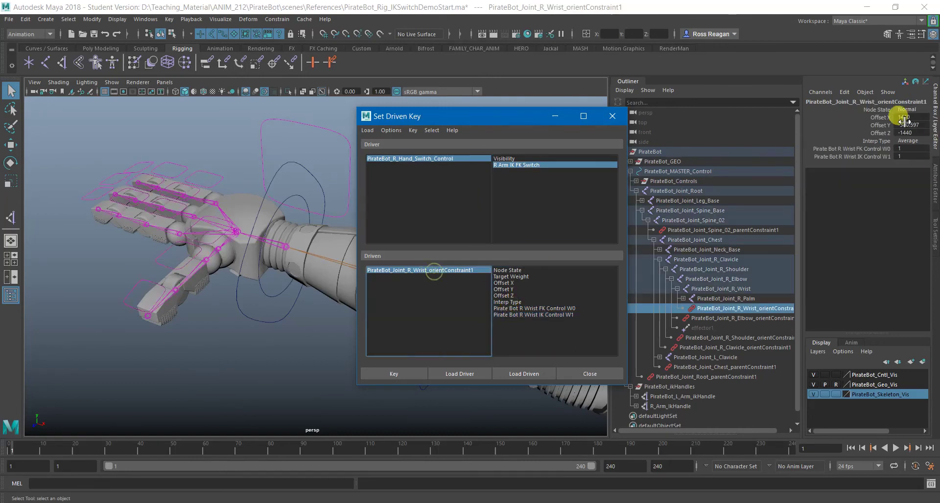
double_click(913, 156)
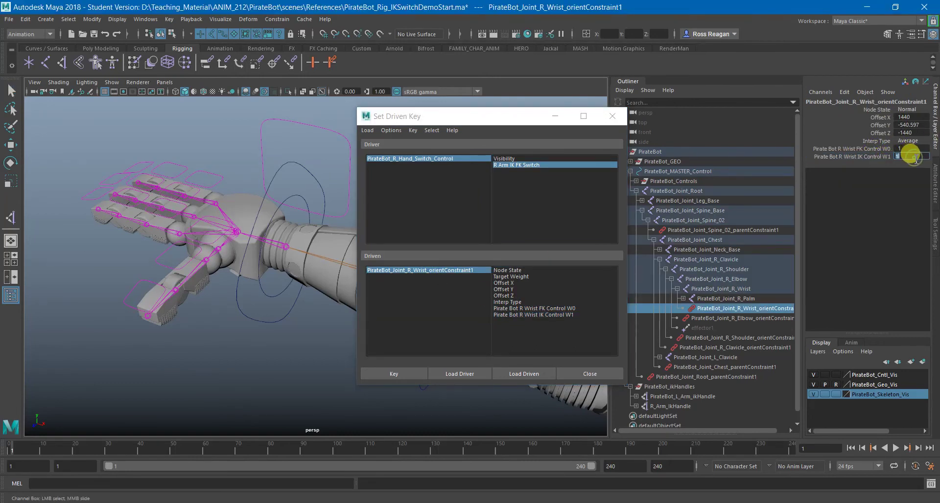
left_click(872, 157)
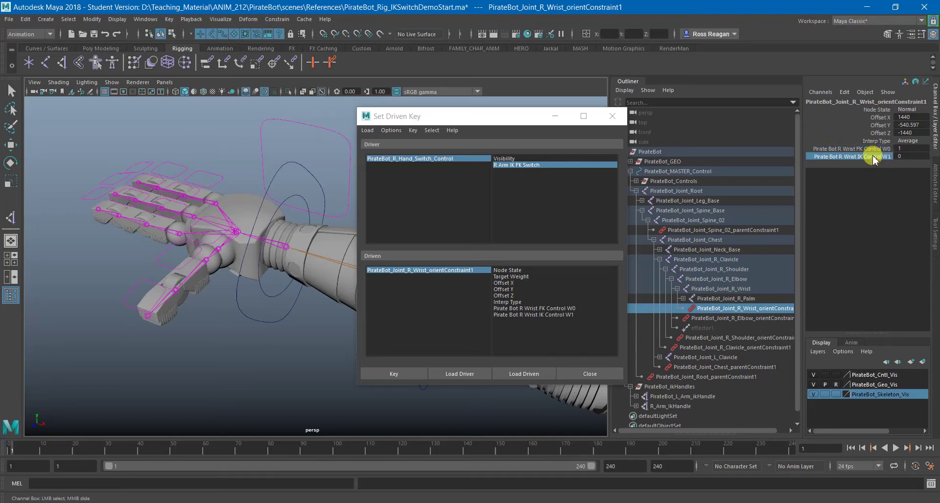
Choose both wrist constraint weights, FK Control W0 and IK Control W1, as driven attributes and key them with the switch at 0
left_click(527, 315)
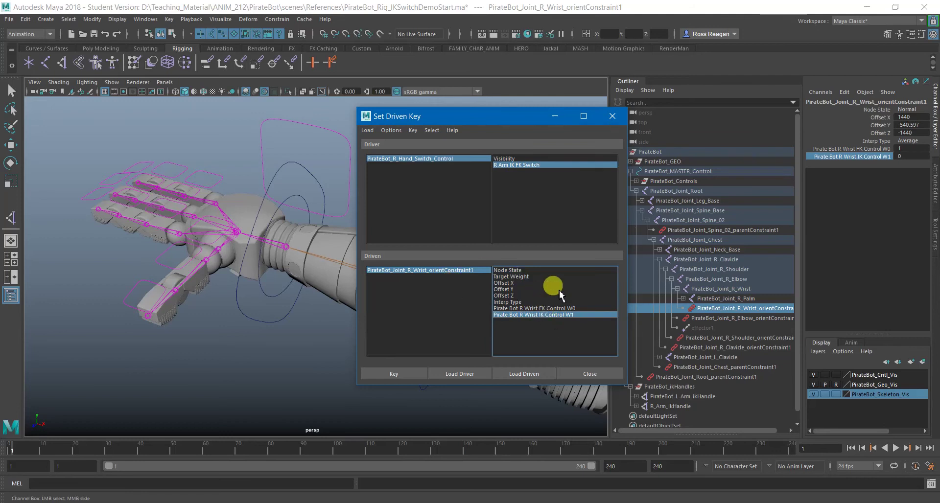
left_click_drag(539, 309, 547, 317)
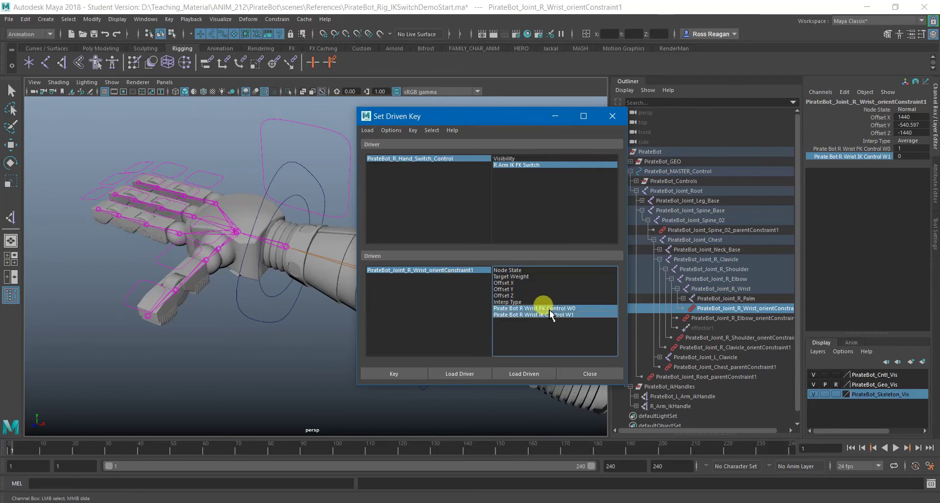
left_click_drag(520, 119, 517, 116)
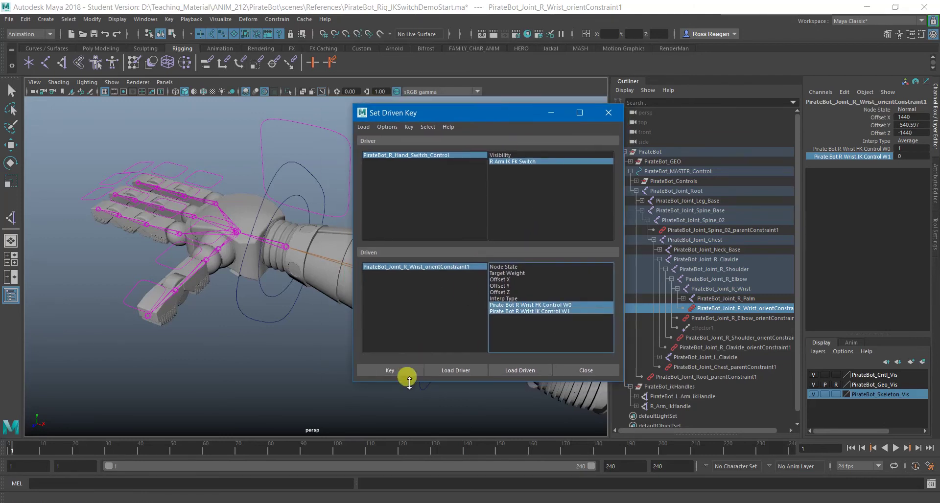
left_click(412, 372)
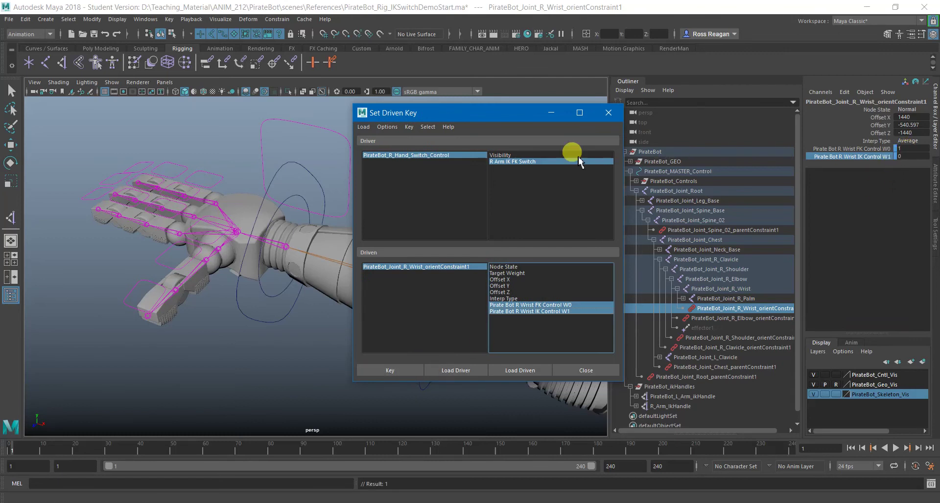
Set the right hand switch control's R Arm IK FK Switch to 1
left_click(395, 155)
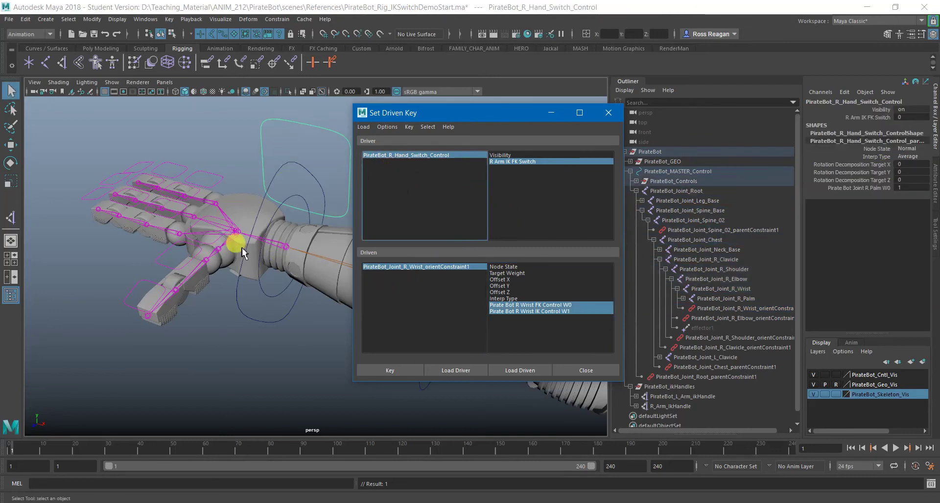
left_click(313, 121)
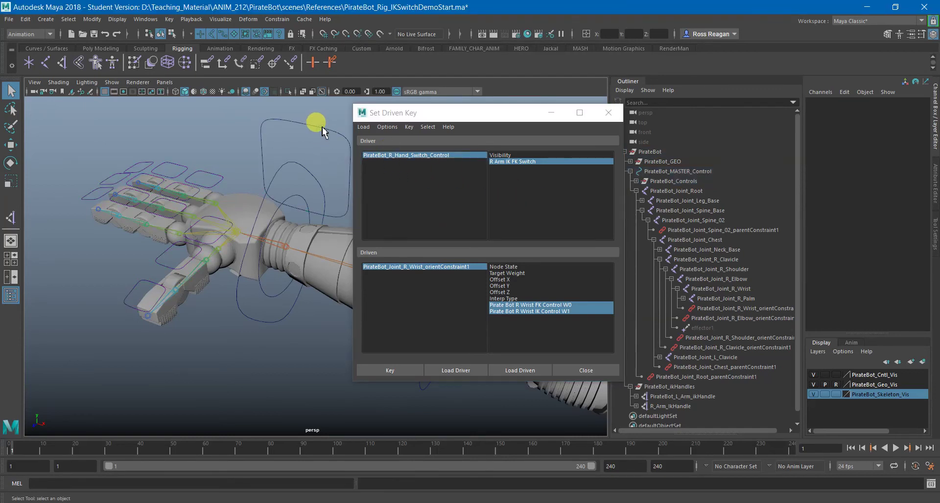
left_click(321, 127)
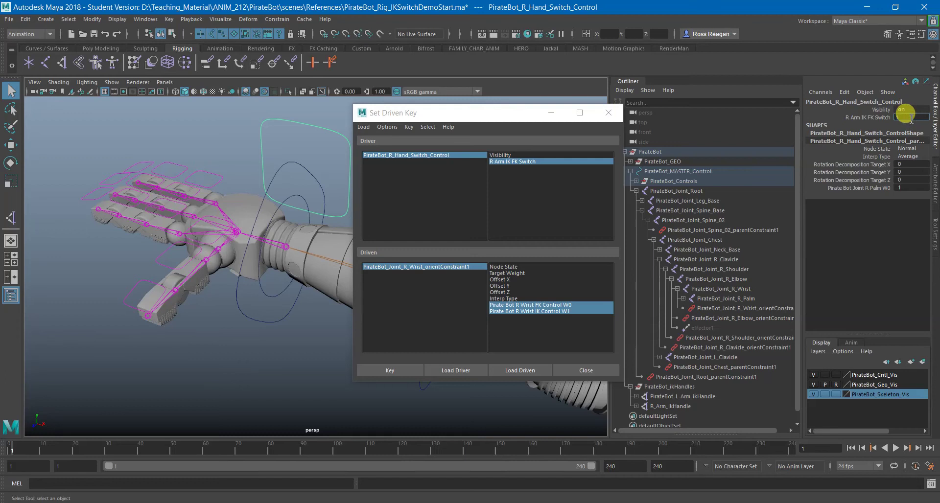
Set the wrist constraint's FK weight to 0 and IK weight to 1, key both against the switch and close Set Driven Key
left_click(445, 267)
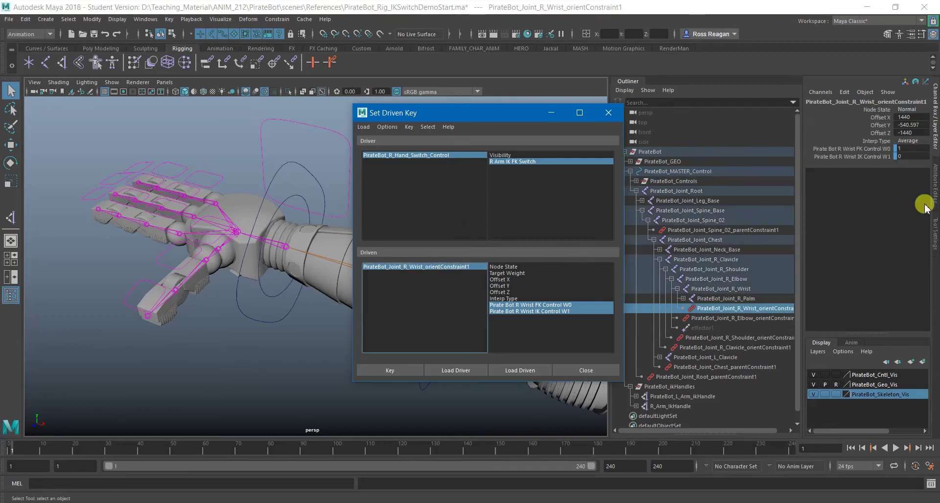
double_click(911, 156)
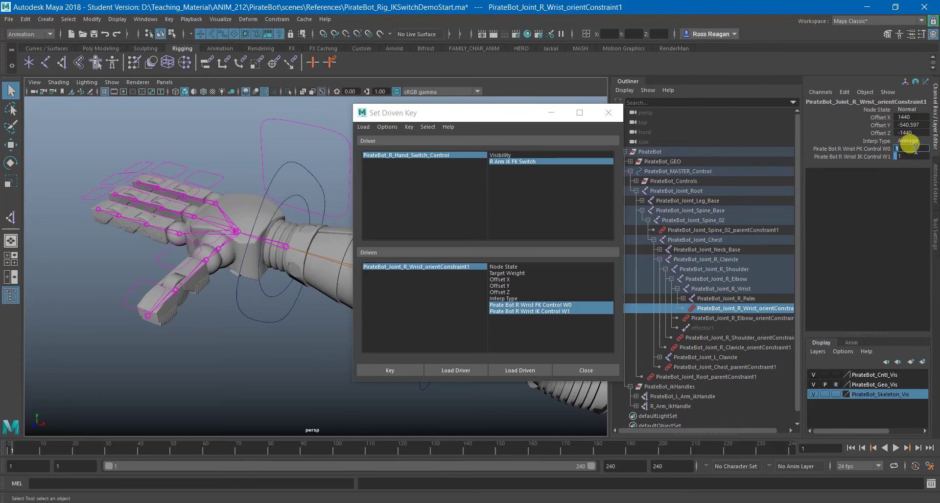
left_click(521, 118)
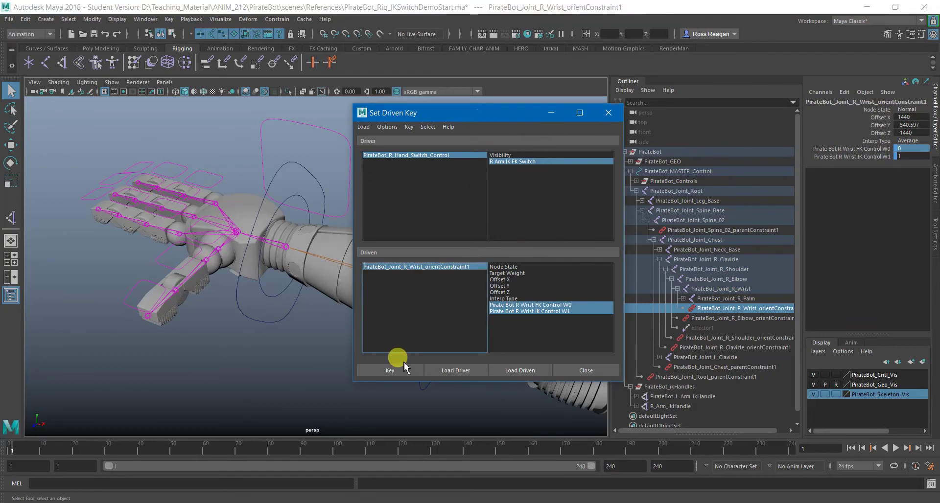
left_click(403, 370)
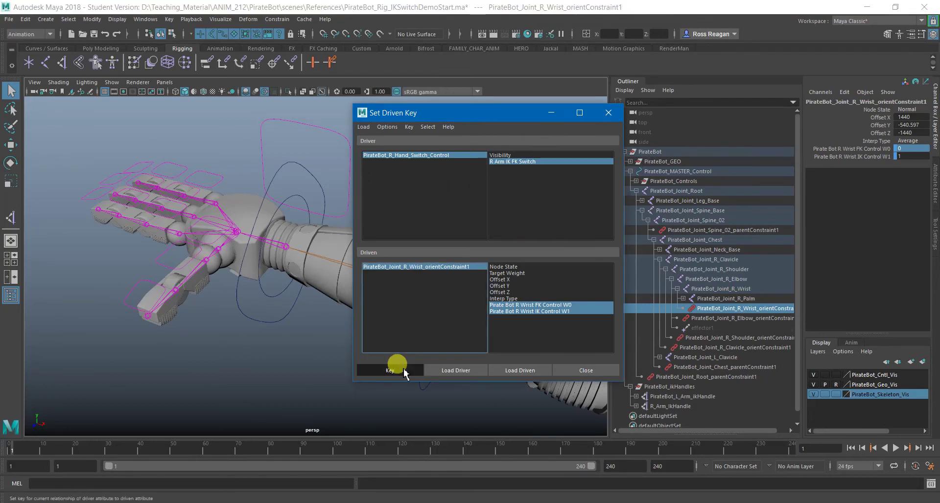
left_click(594, 369)
Test the IK mode by moving the right wrist IK control to about 10.1 in X and -14.8 in Z, bending the arm
left_click(342, 157)
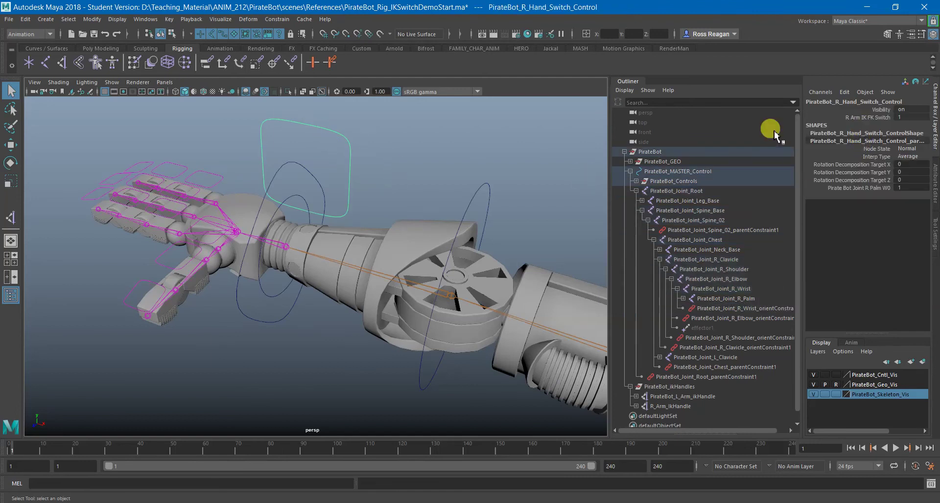
left_click(297, 165)
scroll(316, 178, "down", 2)
key("w")
left_click_drag(319, 180, 452, 206, "alt")
left_click_drag(456, 245, 374, 200, "alt")
key("e")
key("ctrl+z")
scroll(379, 211, "down", 4)
key("q")
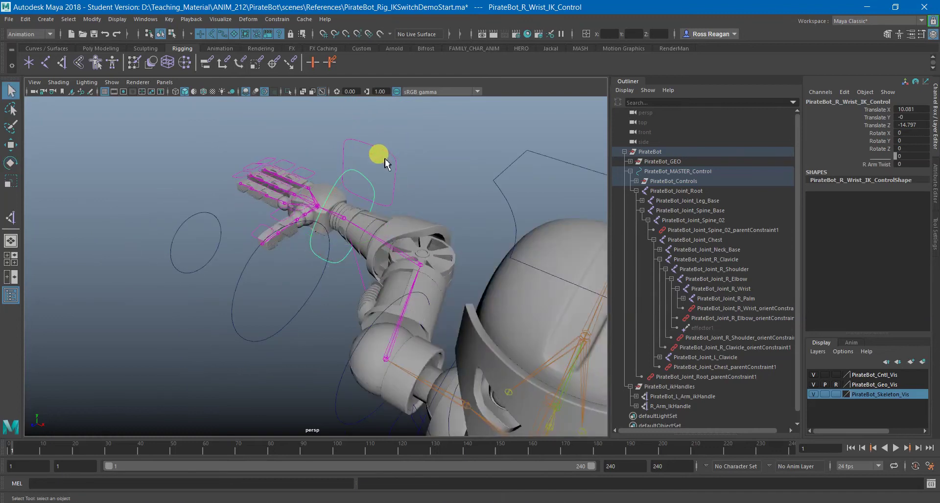
Rotate the right shoulder and elbow FK controls while the arm is in IK mode to test their influence, and clear the selection
left_click(331, 357)
left_click_drag(336, 392, 360, 318, "alt")
key("e")
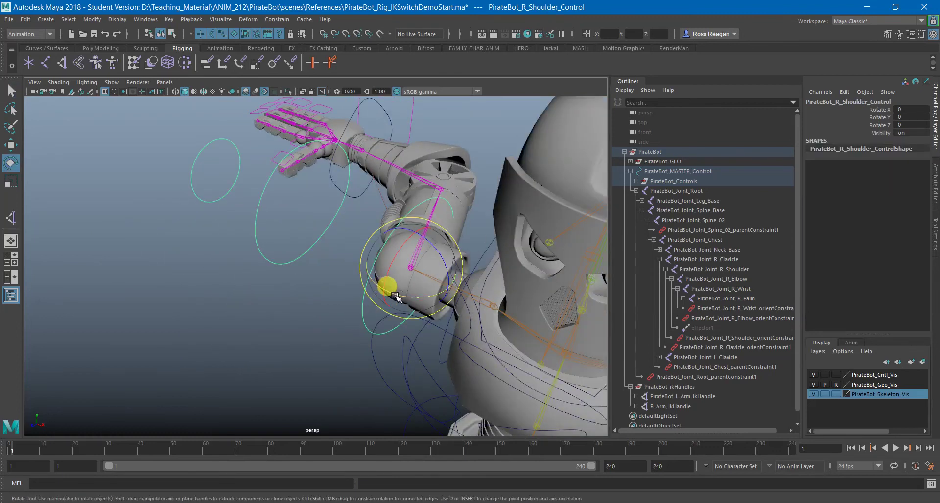
left_click_drag(389, 283, 424, 302)
key("q")
left_click_drag(237, 290, 289, 278)
key("e")
key("q")
left_click(130, 308)
Switch the right arm to FK by setting the hand switch control's R Arm IK FK Switch to 0
left_click(413, 113)
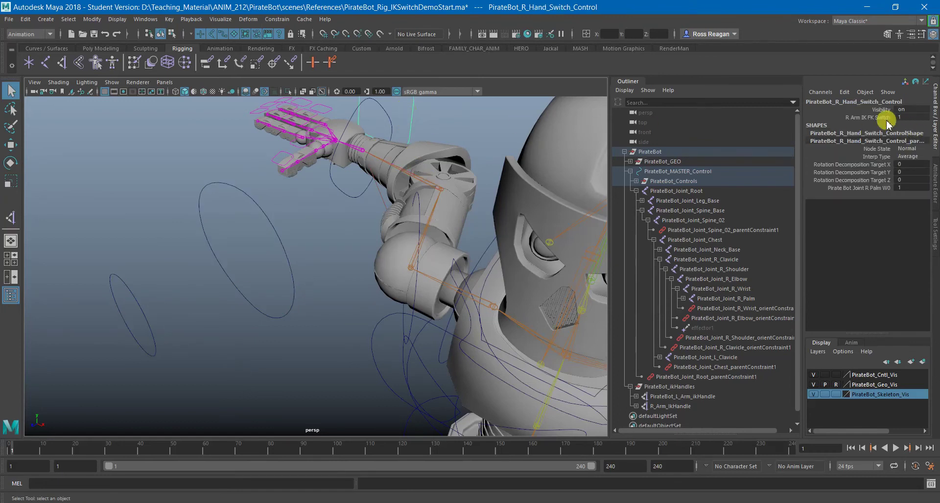
left_click(886, 118)
middle_click_drag(488, 180, 387, 180)
middle_click_drag(357, 229, 494, 217, "alt")
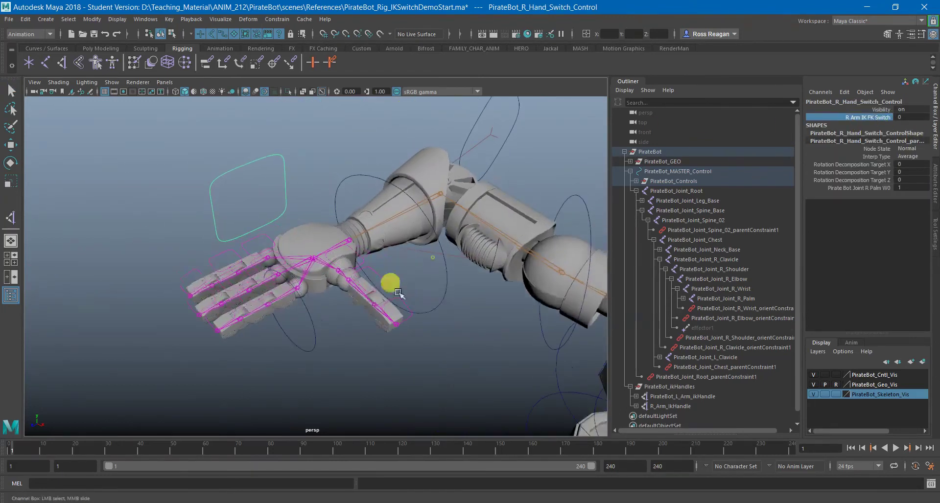
Rotate the right wrist, shoulder and elbow FK controls to test the arm in FK mode
left_click_drag(307, 337, 335, 354)
left_click_drag(343, 333, 277, 311, "alt")
key("e")
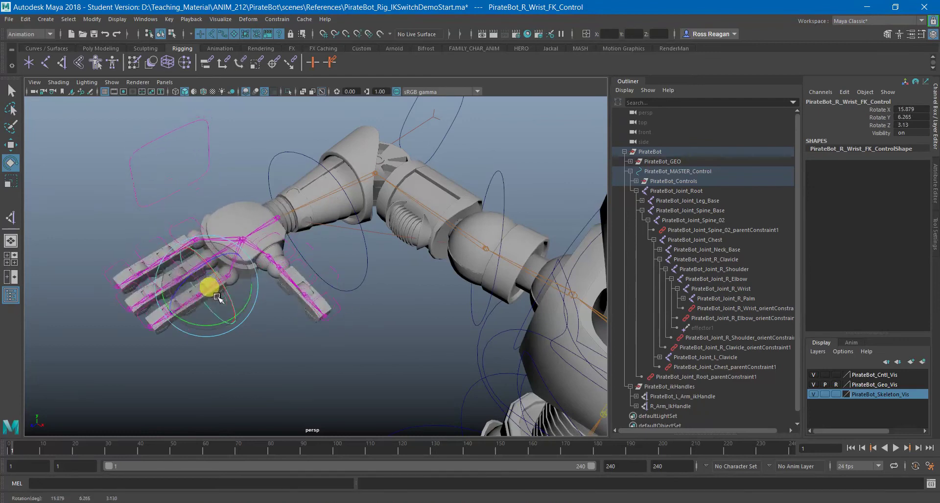
left_click(466, 310)
left_click_drag(466, 309, 465, 266)
left_click(332, 280)
left_click_drag(333, 280, 294, 293)
Try further rotations of the right wrist and elbow FK controls and undo them
left_click(232, 315)
left_click_drag(192, 271, 297, 301)
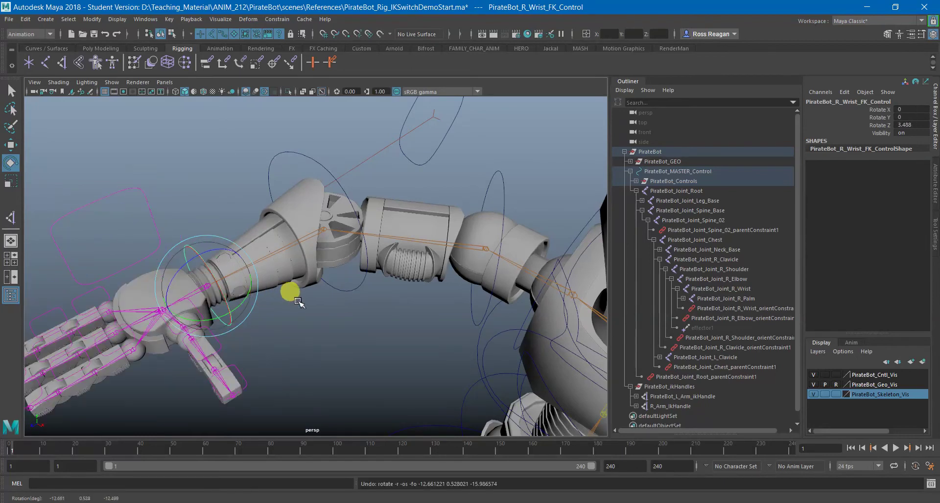
left_click(346, 281)
left_click_drag(343, 261, 323, 267)
key("z")
key("q")
Reset the rotations of the right shoulder, elbow and wrist FK controls and the translations of the right wrist IK control to 0
left_click(504, 191)
left_click_drag(489, 216, 409, 271, "alt")
left_click(856, 194)
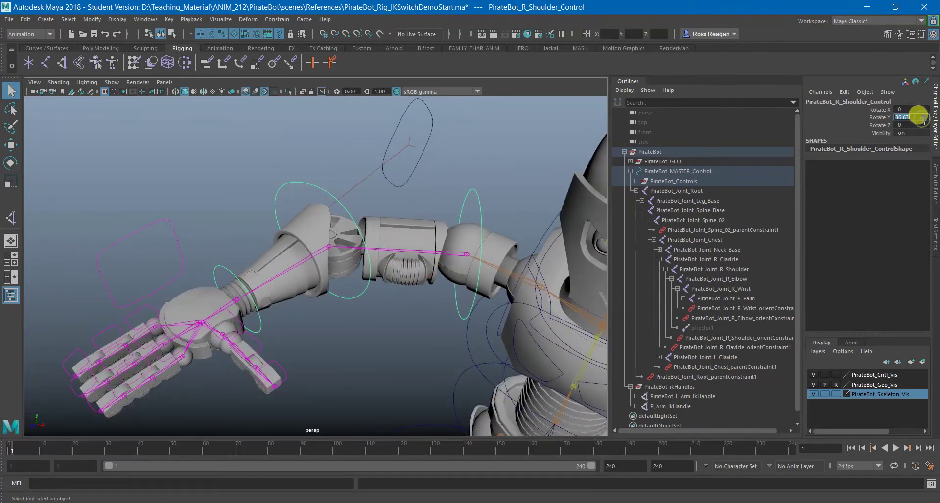
key("Return")
left_click(360, 254)
left_click(894, 114)
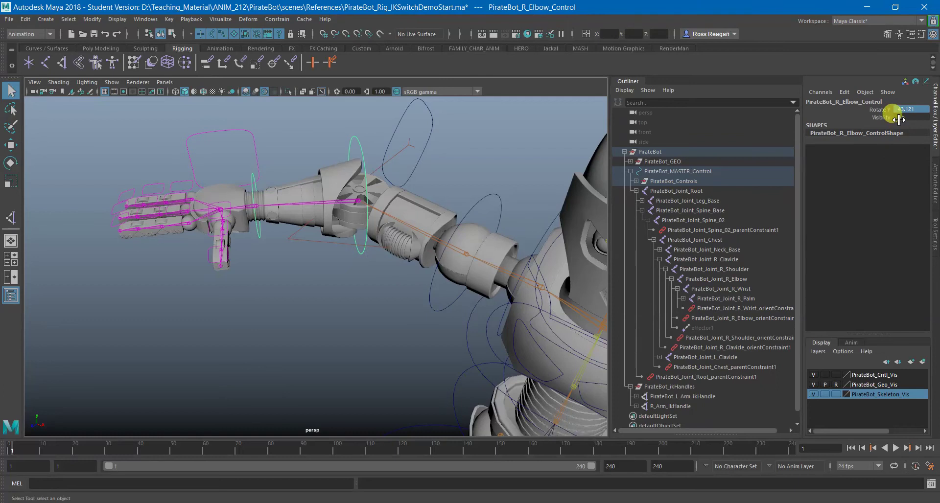
key("Return")
left_click(263, 189)
left_click(880, 118)
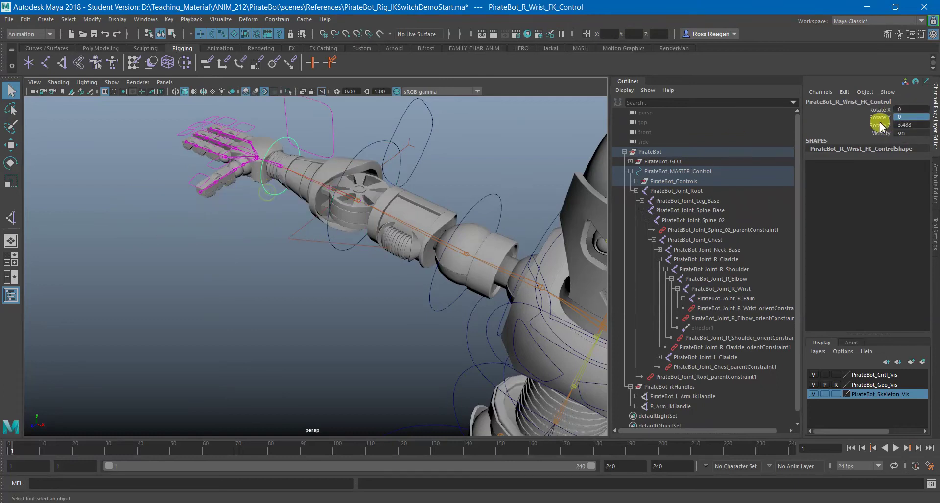
key("Return")
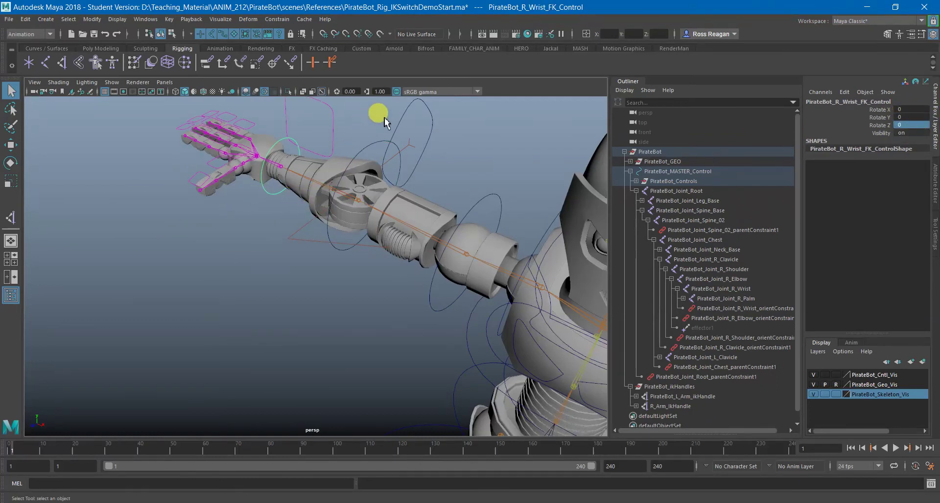
left_click(382, 114)
left_click_drag(908, 109, 920, 128)
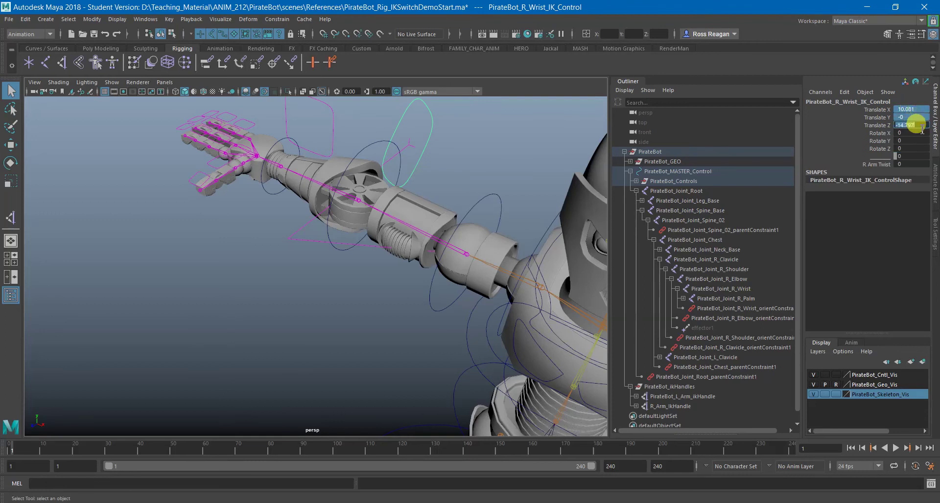
Add a keyable Boolean attribute named R_Arm_IK_Vis to the right hand switch control
left_click(327, 115)
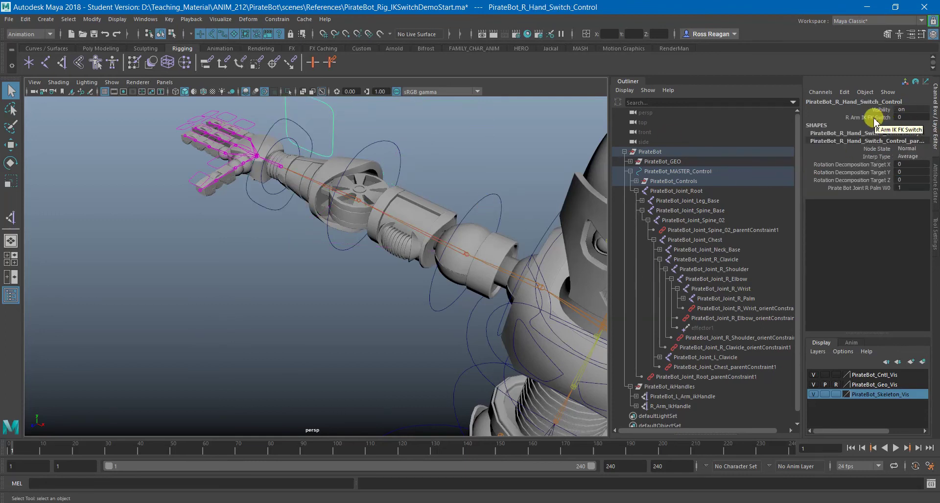
left_click_drag(329, 264, 309, 309, "alt")
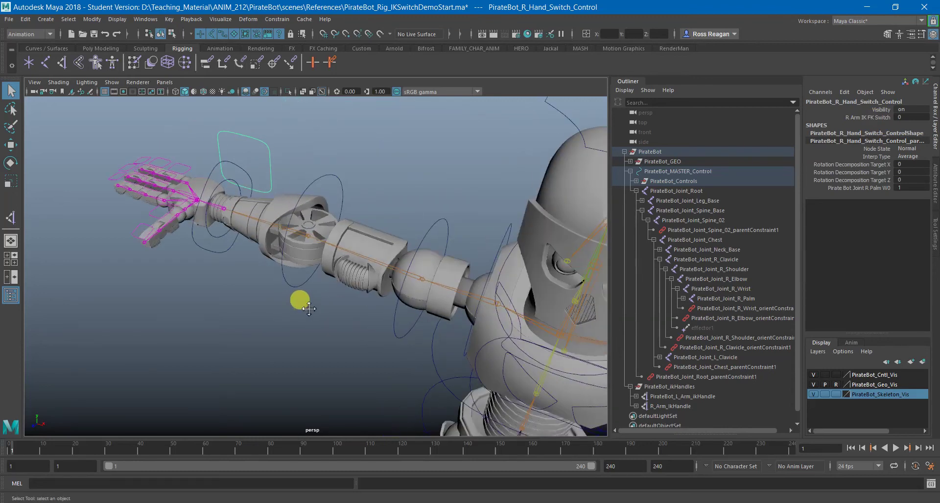
middle_click_drag(308, 308, 334, 312, "alt")
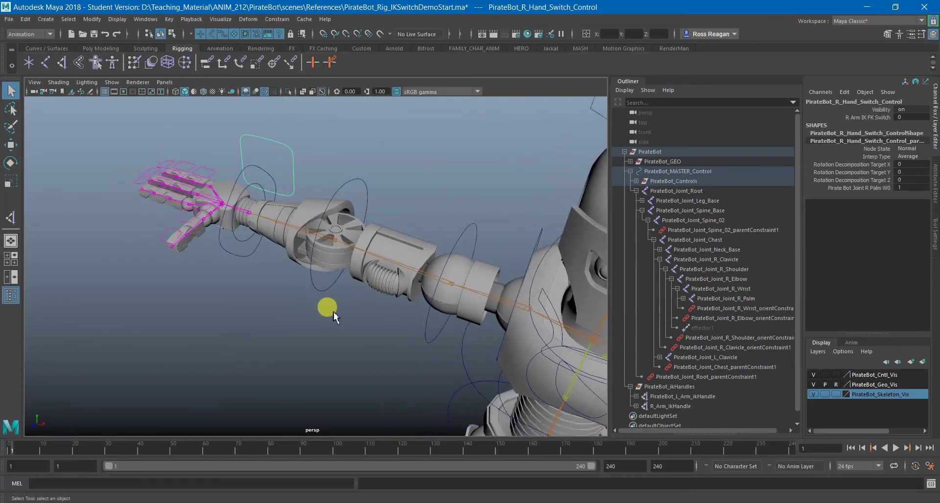
left_click(462, 232)
left_click(290, 149)
left_click(845, 92)
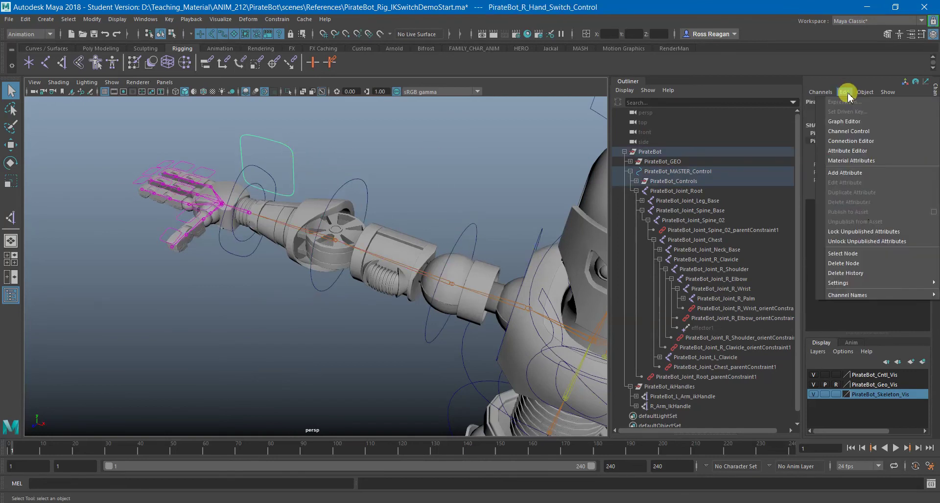
left_click(847, 175)
left_click(464, 212)
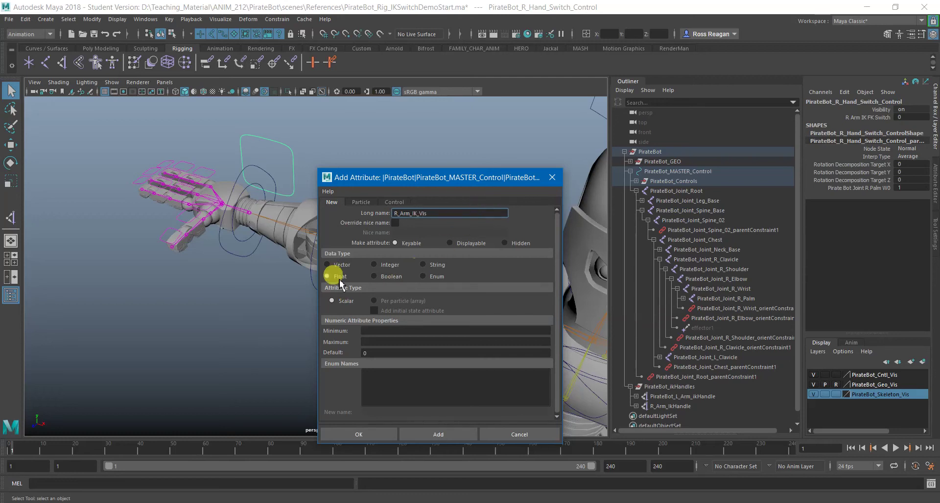
left_click(375, 330)
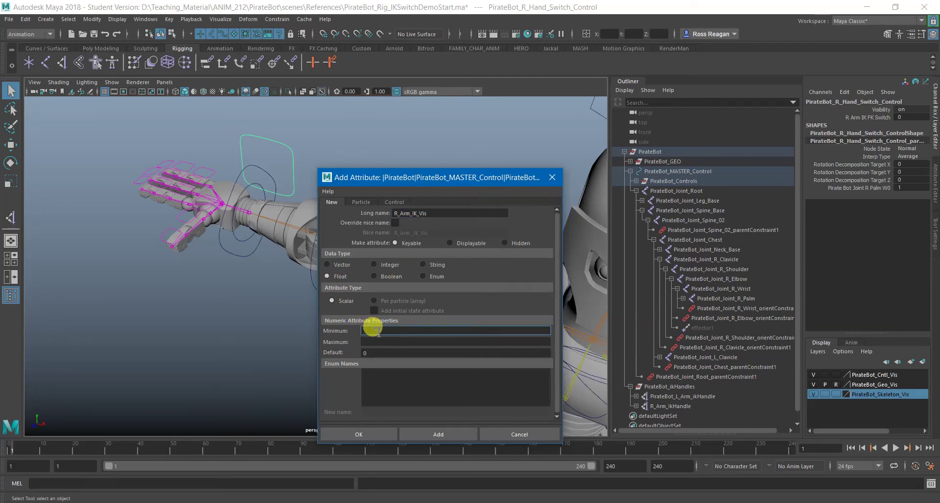
left_click(375, 277)
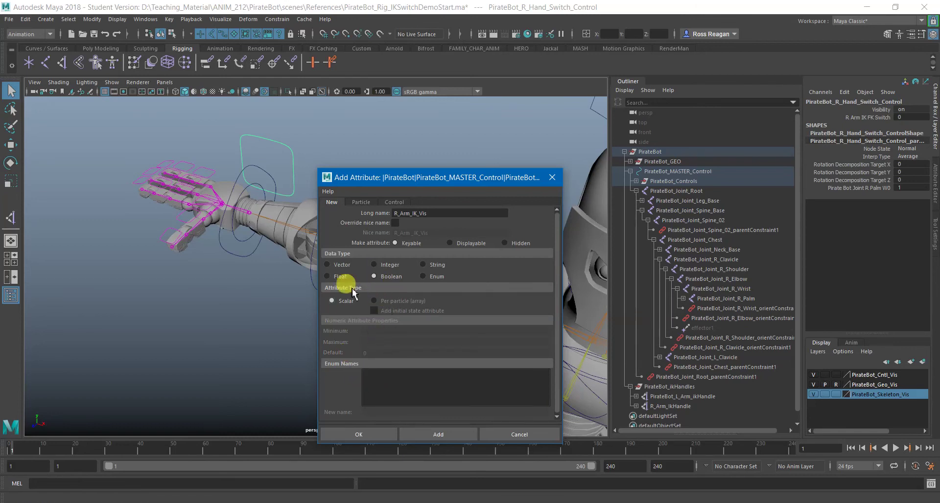
left_click(362, 435)
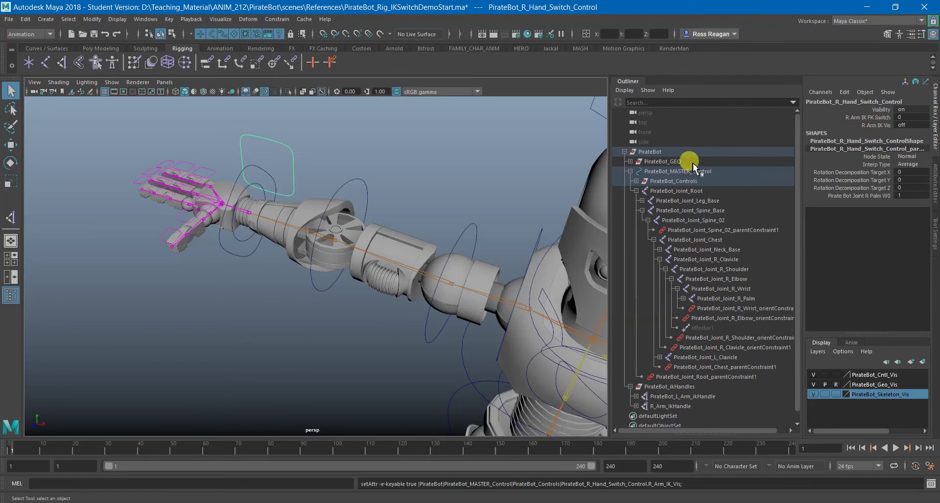
Add a keyable Boolean attribute named R_Arm_FK_Vis to the right hand switch control
left_click_drag(487, 193, 427, 198, "alt")
left_click(843, 91)
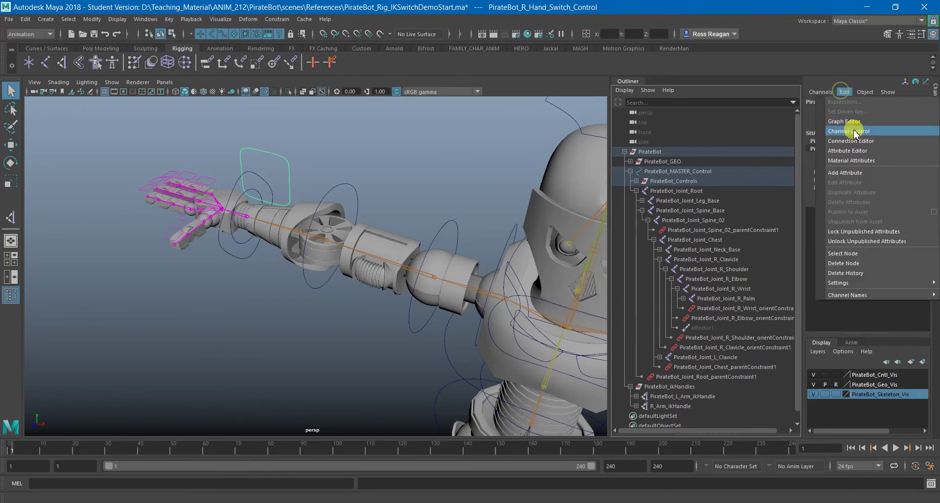
left_click(841, 172)
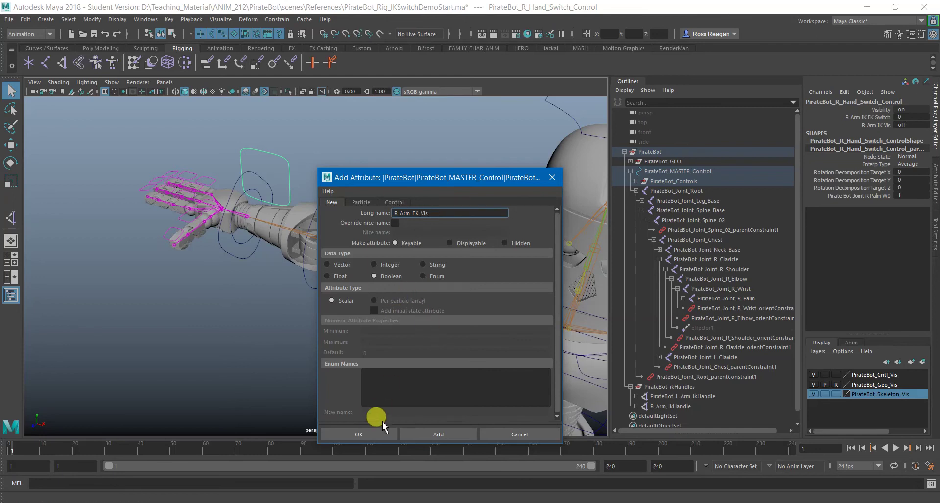
left_click(372, 431)
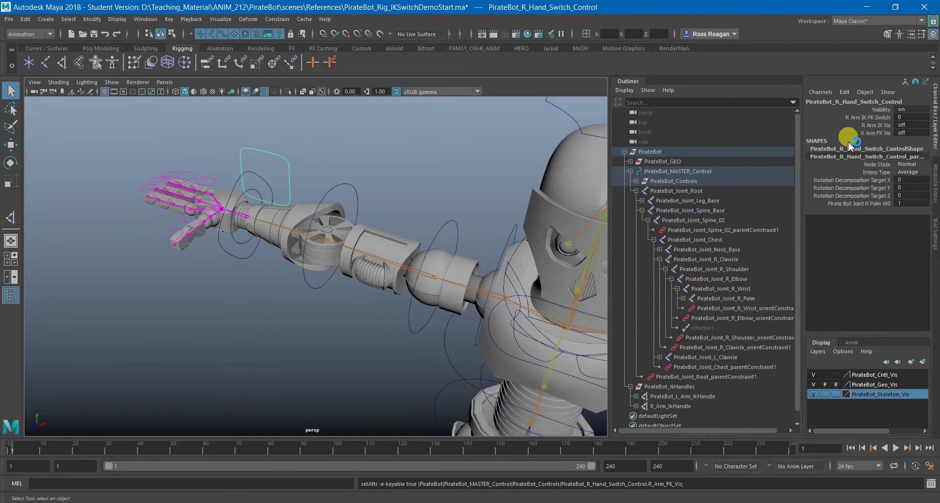
left_click(418, 175)
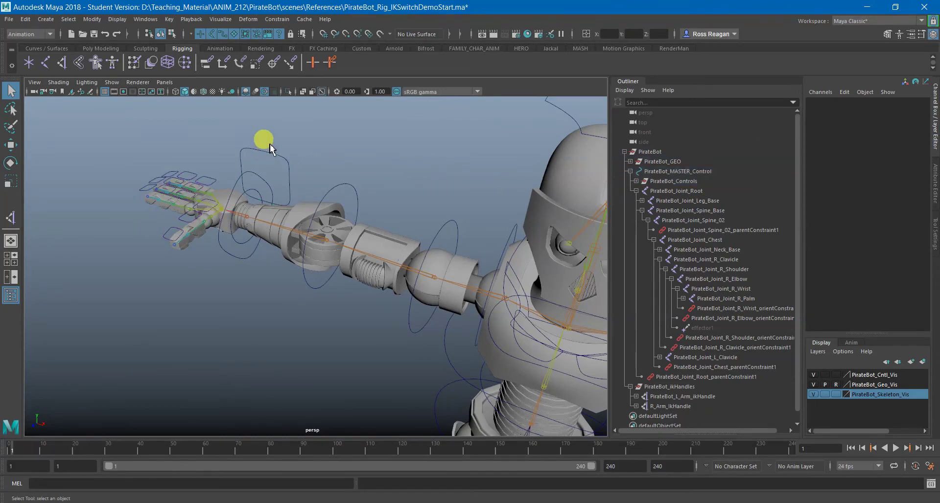
left_click(268, 148)
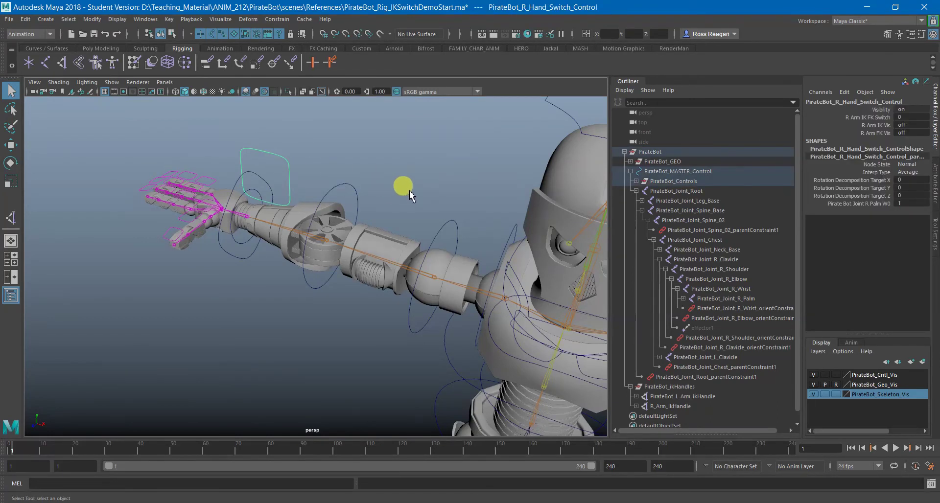
Select the right shoulder control's parent offset group, reveal it in the Outliner and collapse the root joint hierarchy
left_click_drag(412, 193, 427, 201, "alt")
left_click(442, 239)
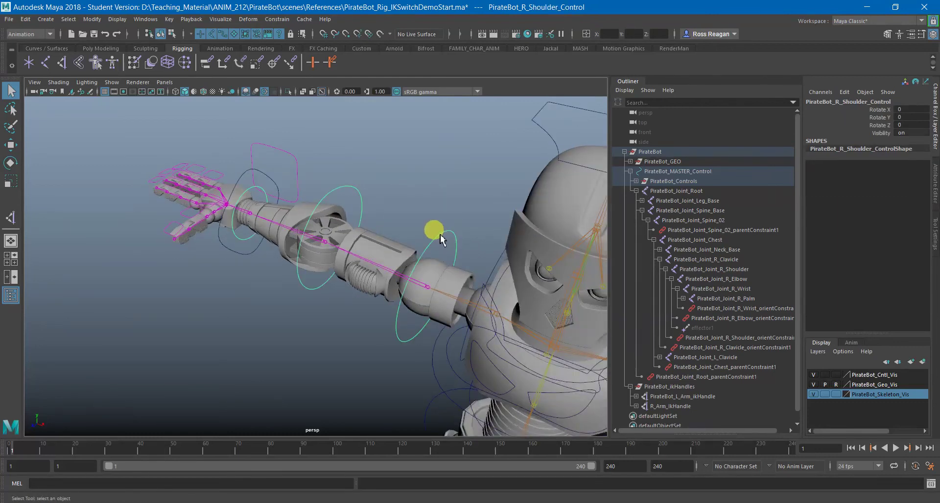
key("Up")
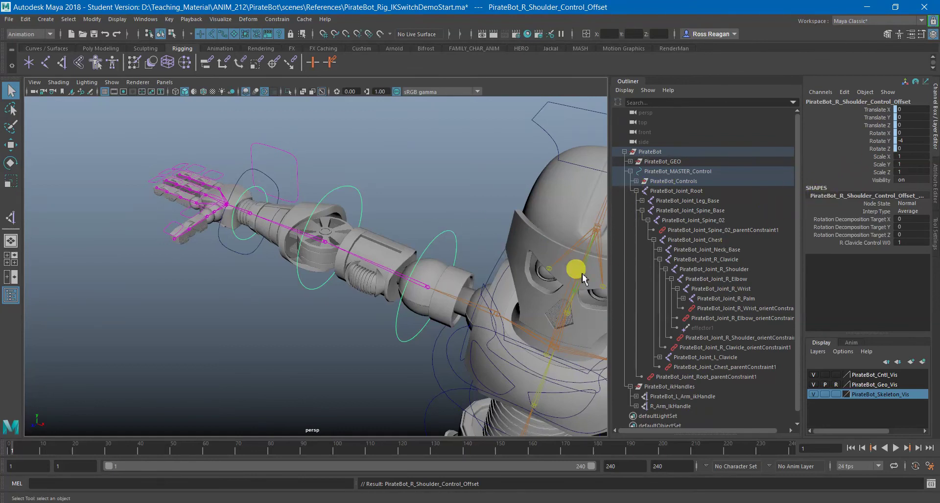
key("f")
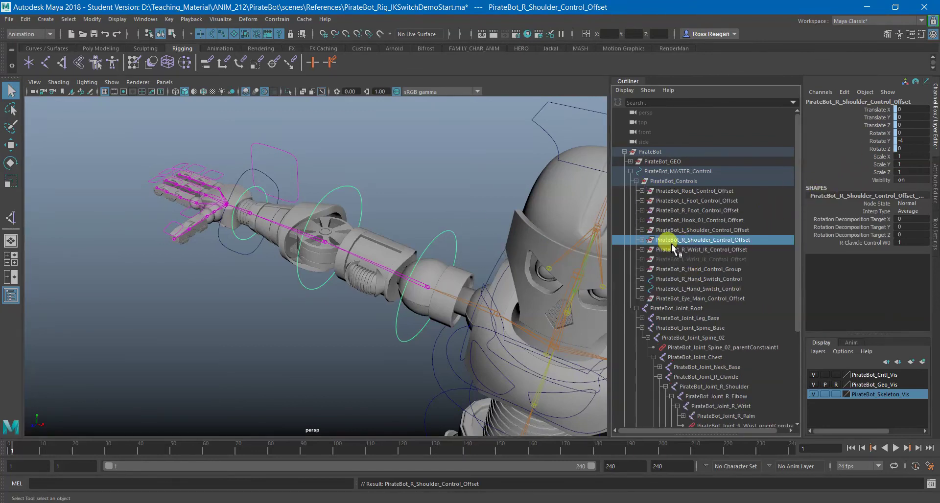
left_click(636, 309)
key("w")
mouse_move(465, 259)
left_mouse_down("alt")
mouse_move(458, 257)
mouse_move(470, 255)
left_mouse_up("alt")
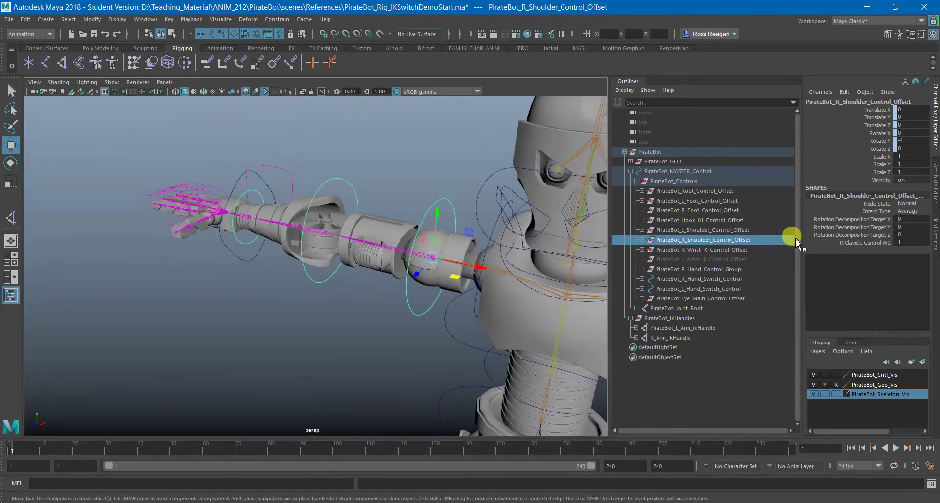
key("q")
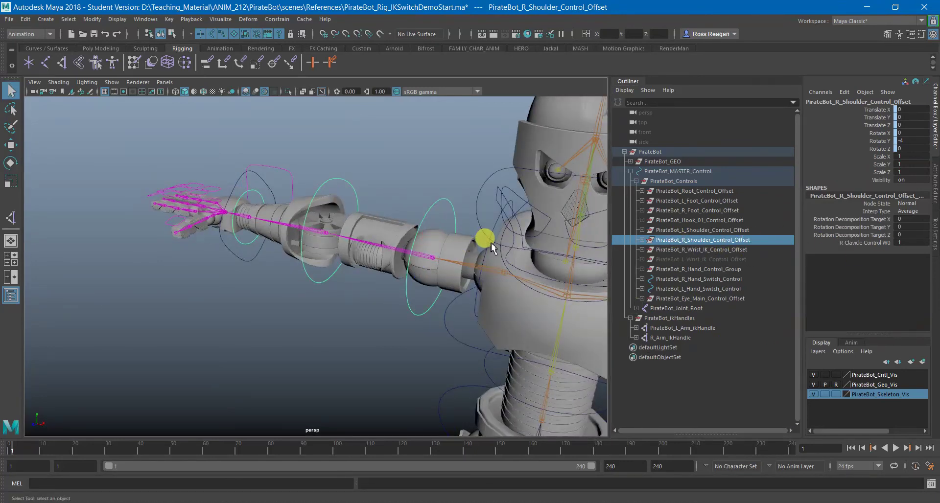
Test-rotate the right clavicle control, undo the rotation and reselect the right shoulder control's offset group
left_click(486, 249)
key("e")
left_click_drag(489, 238, 483, 258)
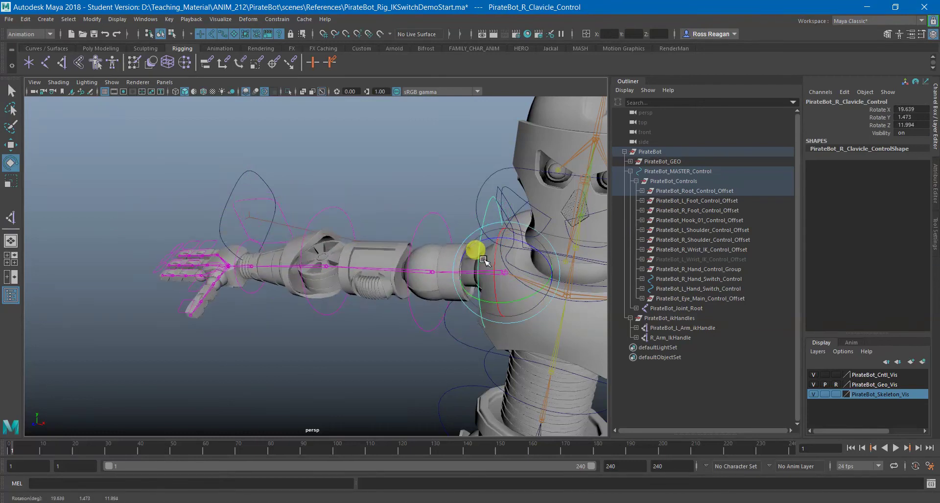
key("ctrl+z")
key("q")
left_click(682, 239)
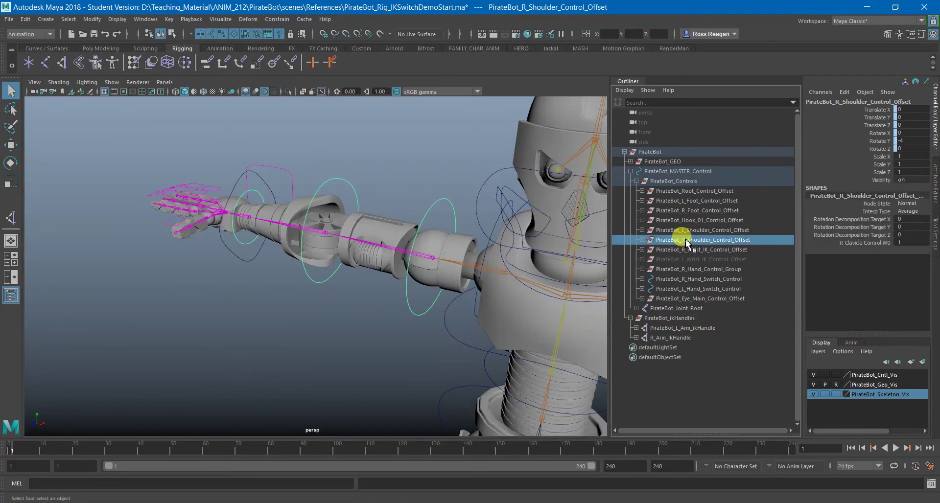
left_click_drag(384, 265, 399, 272, "alt")
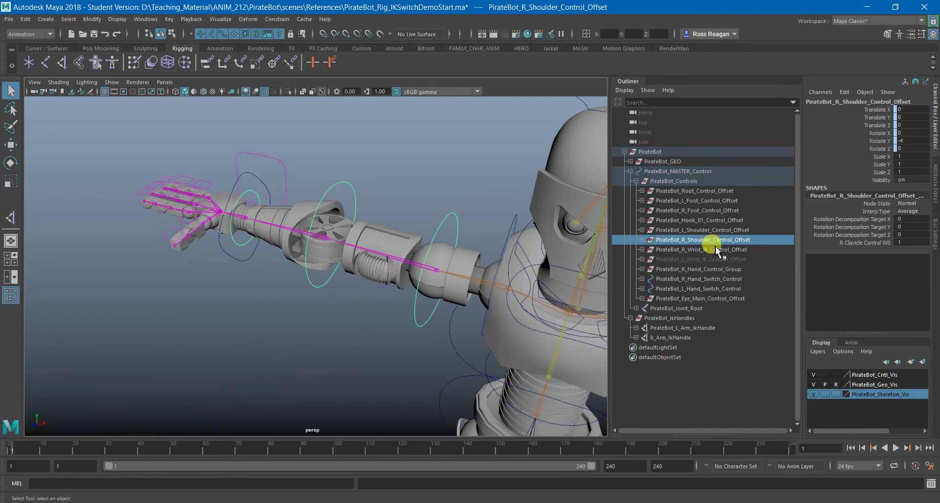
Test-rotate the right shoulder FK control, undo it and select PirateBot_R_Shoulder_Control_Offset again
left_click(451, 223)
key("e")
left_click(447, 249)
left_click_drag(447, 250, 489, 279)
key("ctrl+z")
key("q")
left_click(674, 240)
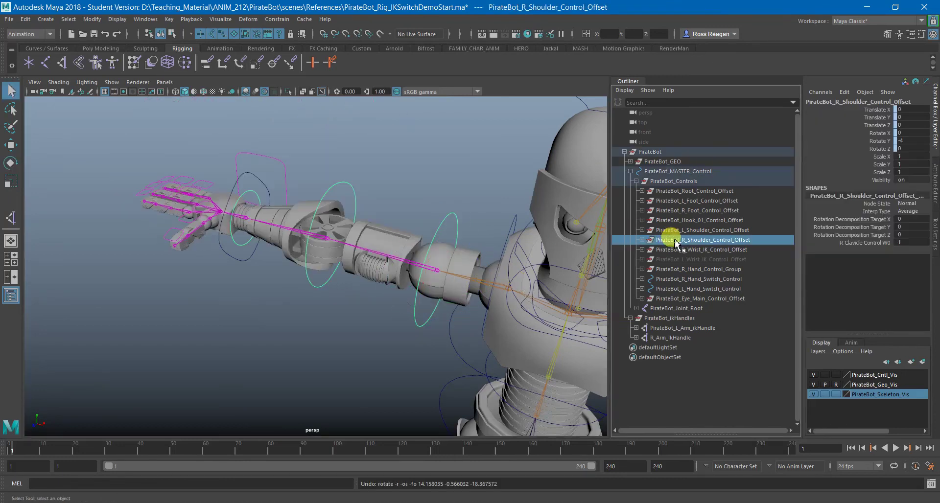
Load the right hand switch control as source and PirateBot_R_Shoulder_Control_Offset as target in the Connection Editor
left_click(280, 167)
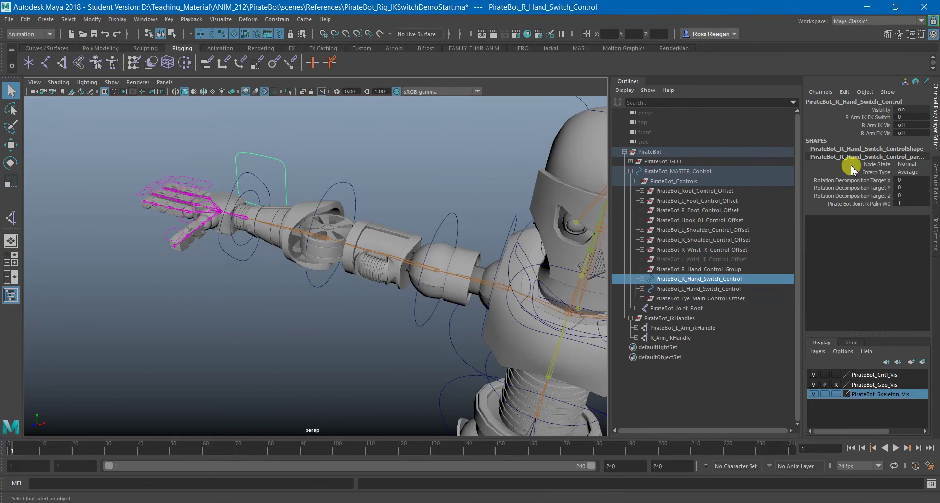
left_click(145, 19)
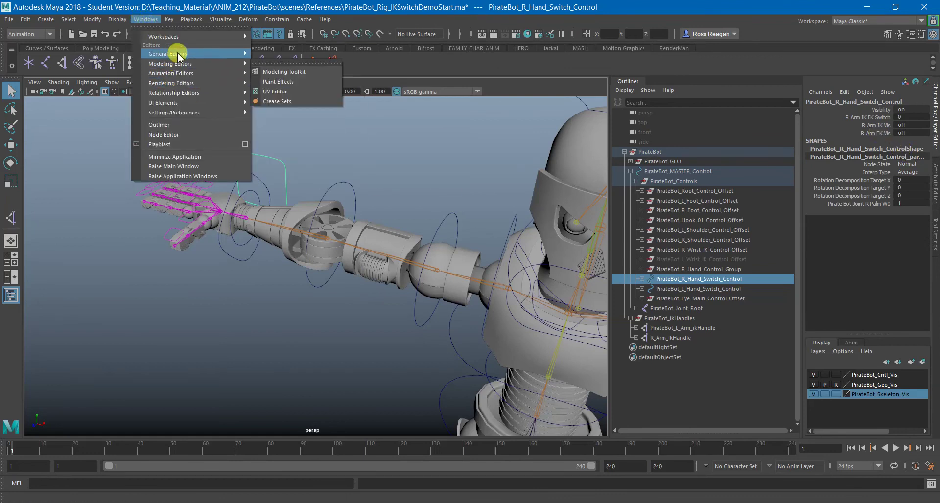
mouse_move(179, 55)
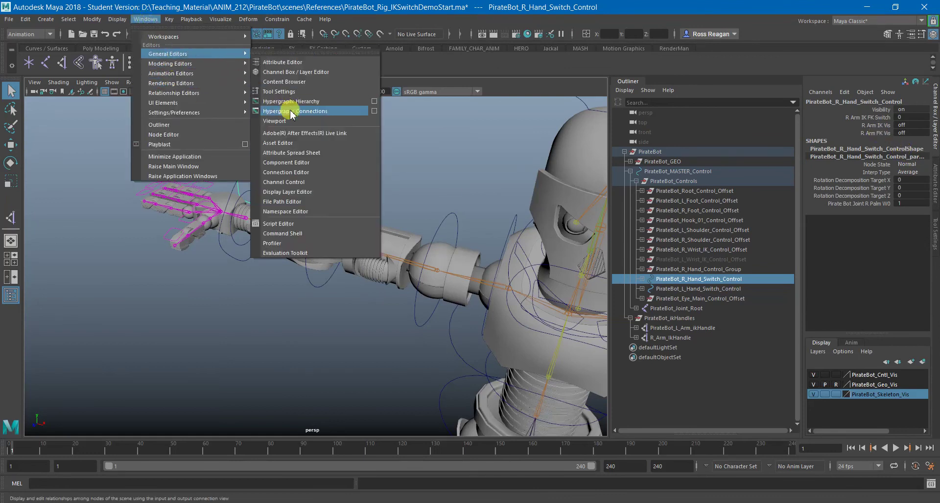
left_click(307, 172)
left_click_drag(455, 117, 287, 146)
left_click(704, 240)
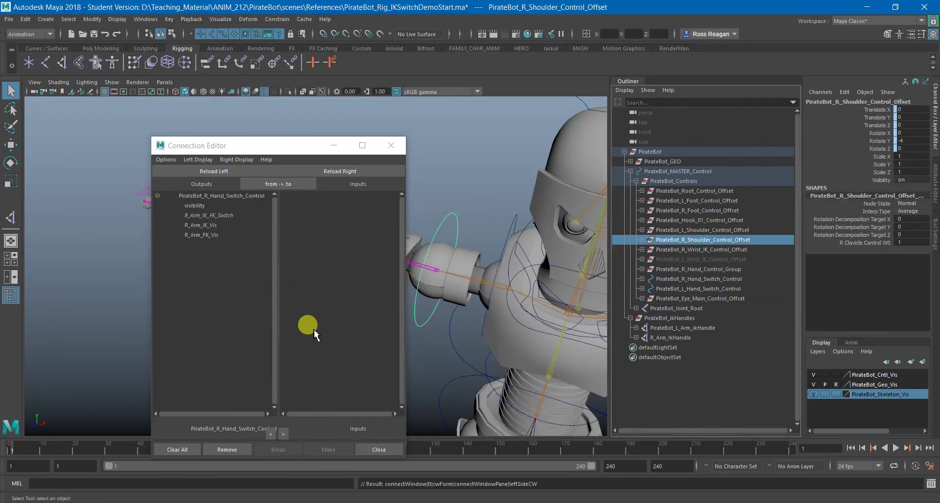
left_click(320, 172)
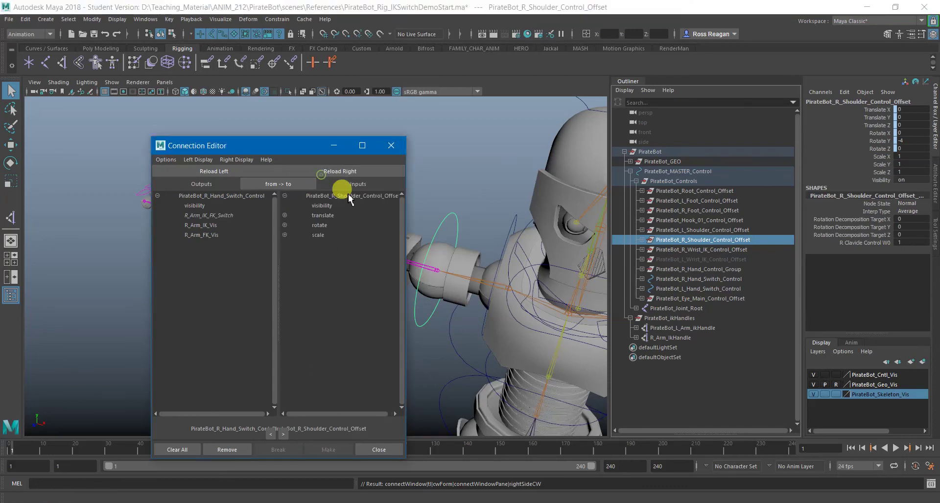
left_click(213, 235)
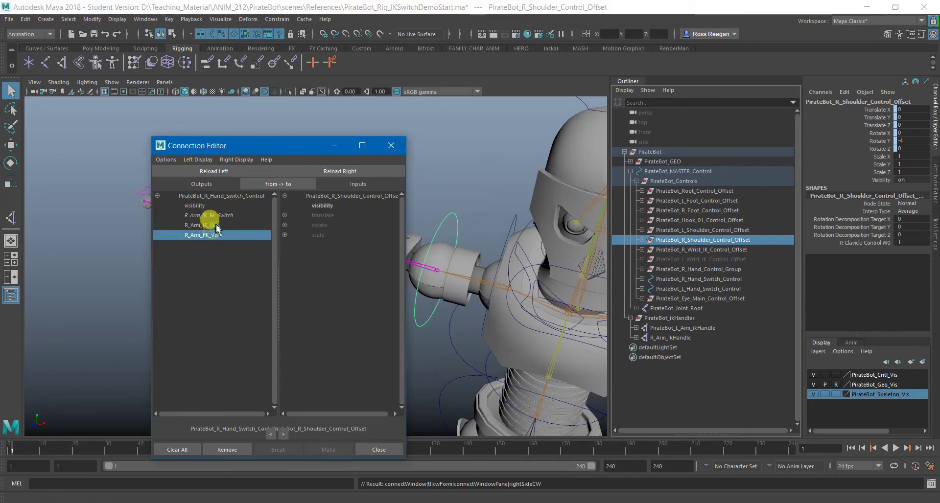
left_click(207, 226)
left_click(321, 206)
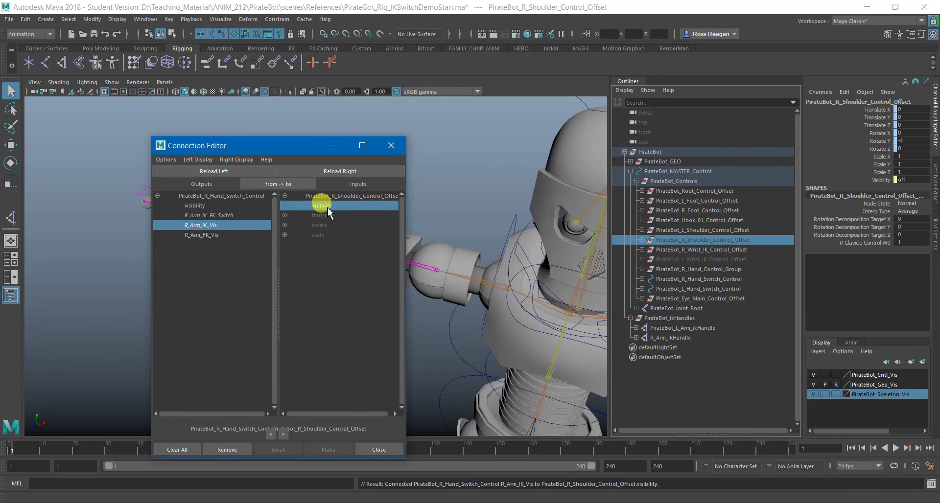
left_click(216, 236)
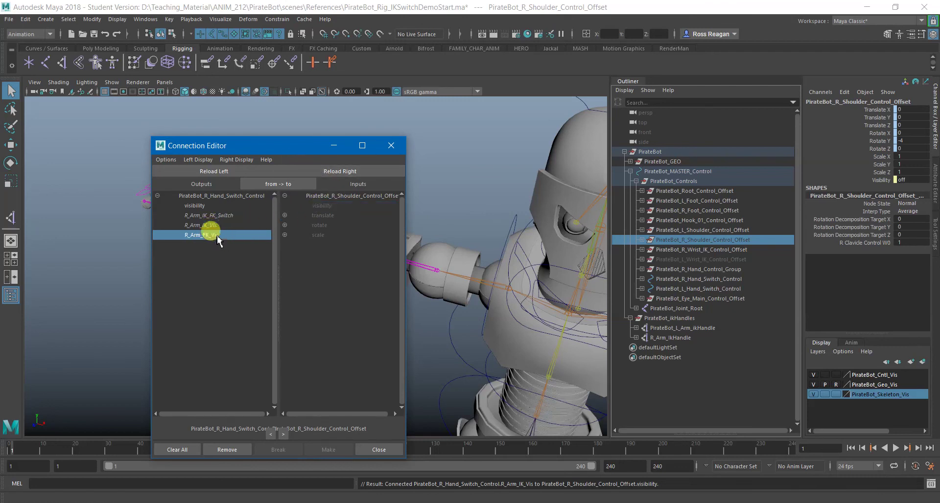
left_click(233, 225)
left_click(323, 206)
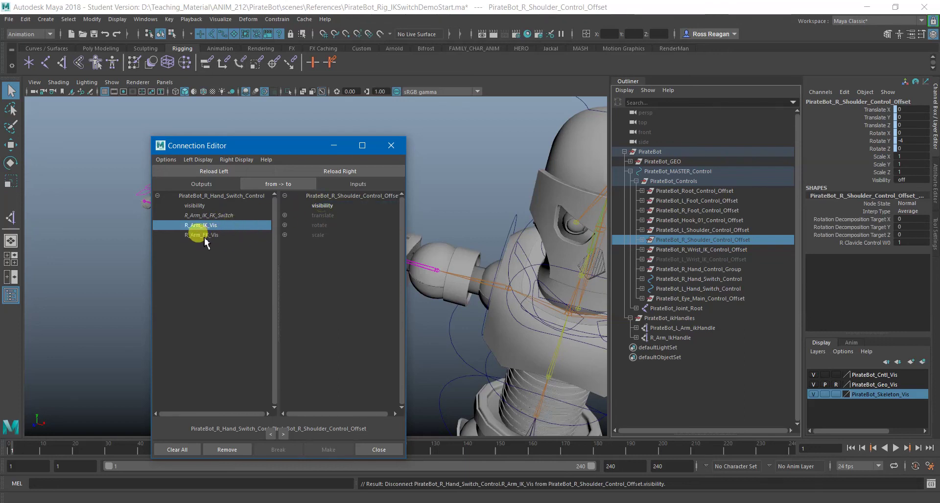
Connect the hand switch's R_Arm_FK_Vis attribute to the visibility of PirateBot_R_Shoulder_Control_Offset and uncover the arm in the viewport
left_click(204, 236)
left_click(333, 206)
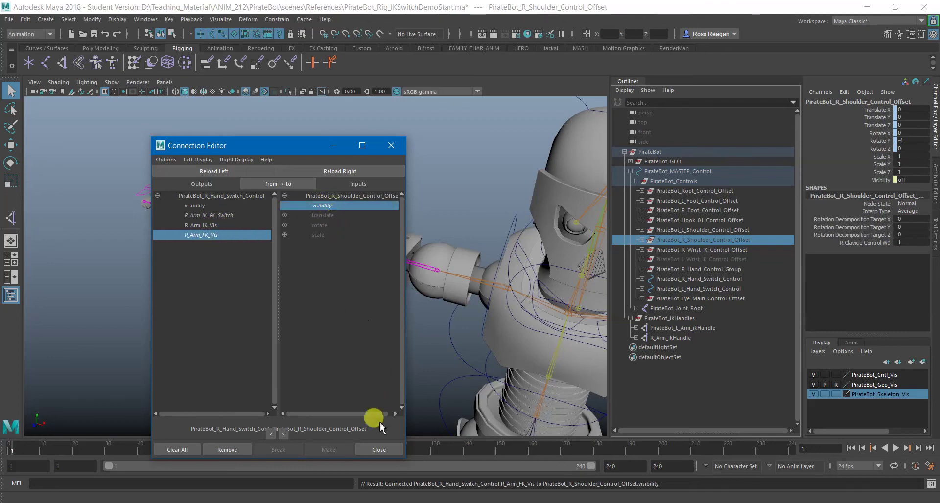
left_click_drag(304, 147, 292, 345)
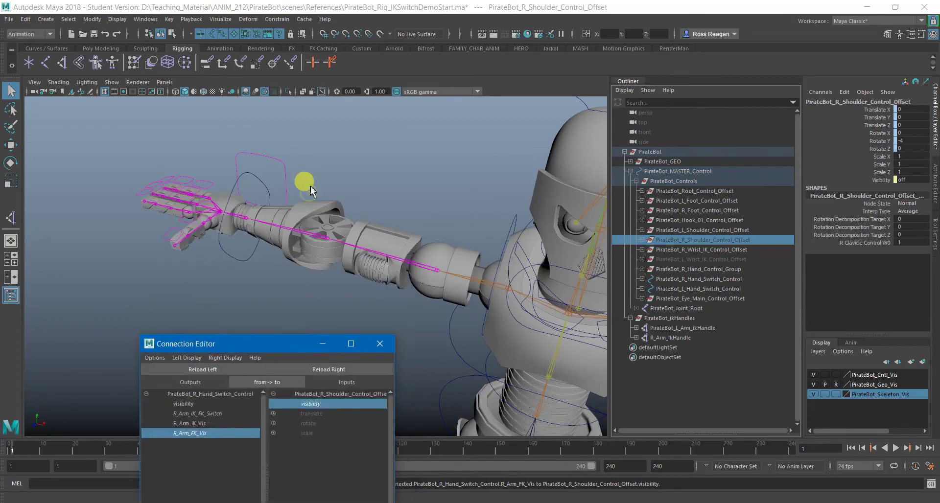
Select the right hand switch control and test R Arm FK Vis by toggling it on and back off
left_click(300, 177)
left_click(894, 126)
left_click(877, 133)
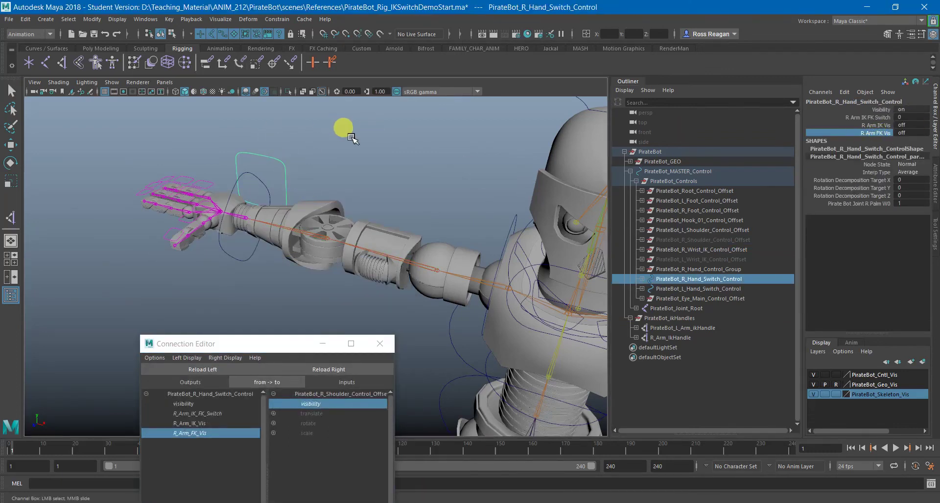
middle_click_drag(342, 131, 491, 135)
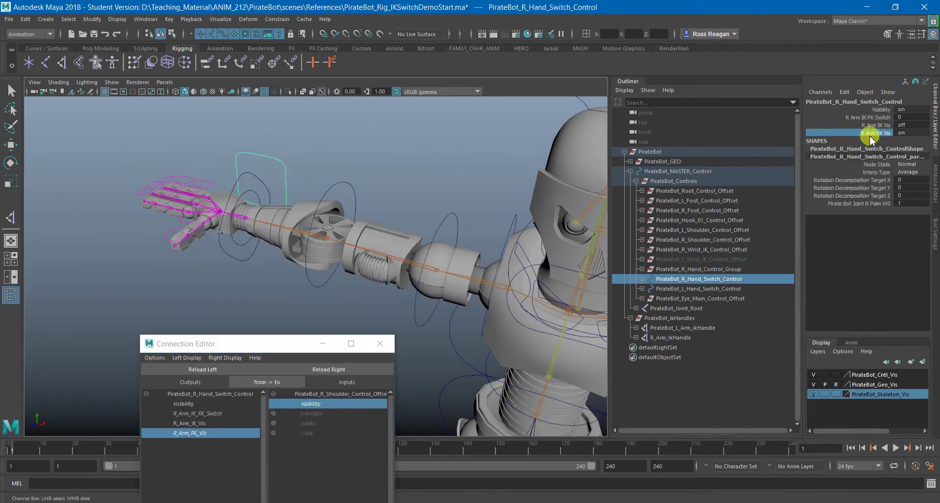
middle_click_drag(522, 219, 337, 164)
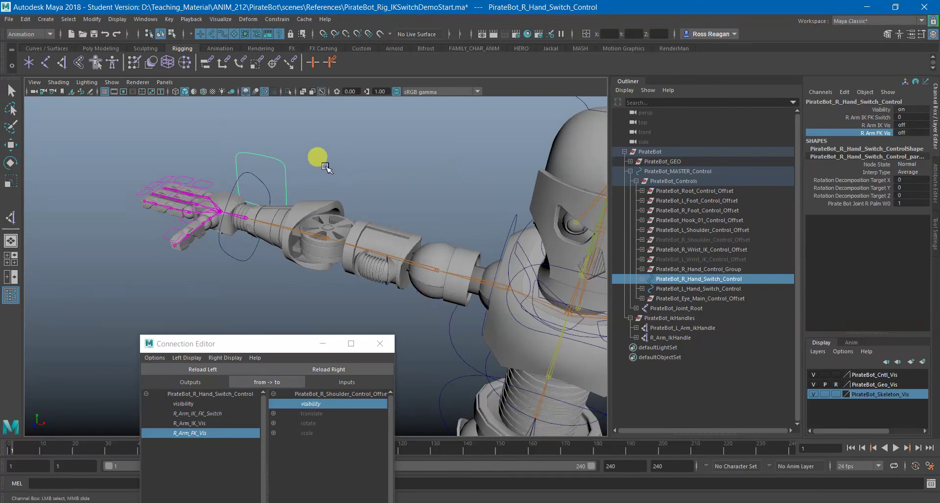
left_click(323, 164)
left_click(272, 154)
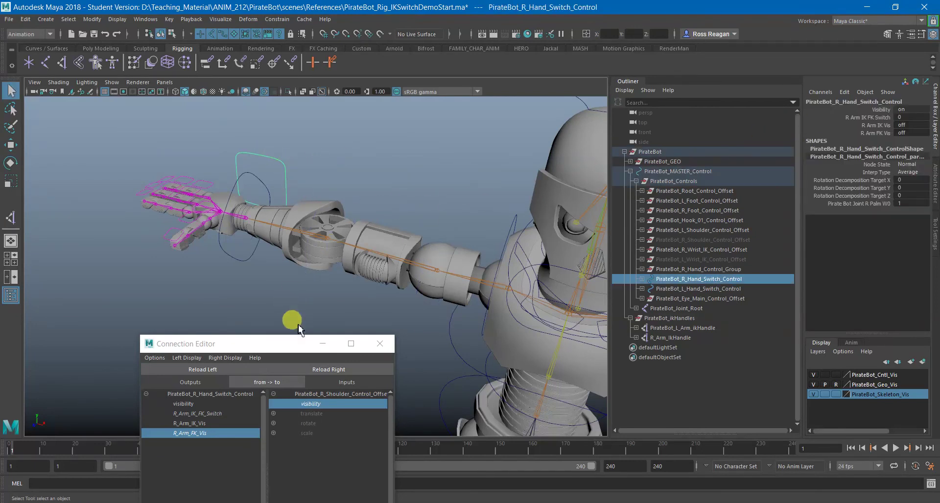
Find the right wrist IK control's parent group, select PirateBot_R_Wrist_IK_Control_Offset and check which control it contains
left_click_drag(300, 343, 422, 149)
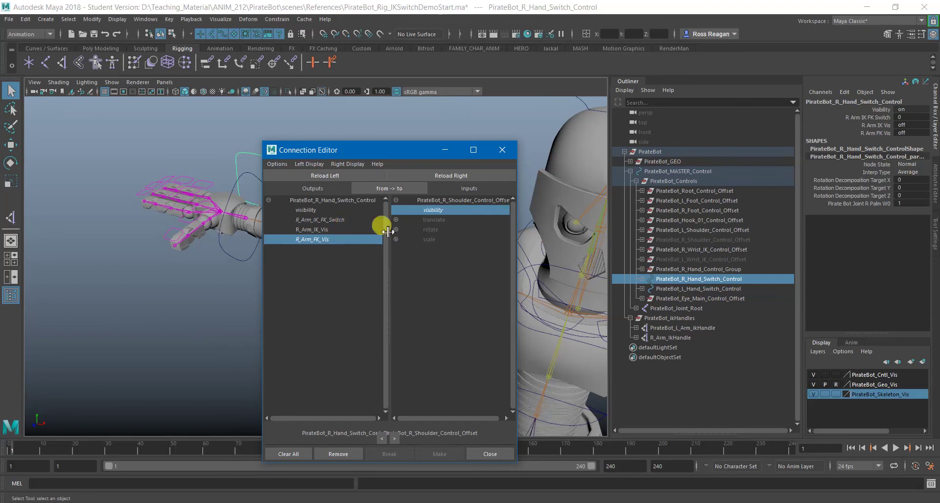
left_click_drag(403, 153, 343, 279)
left_click(251, 251)
left_click(701, 249)
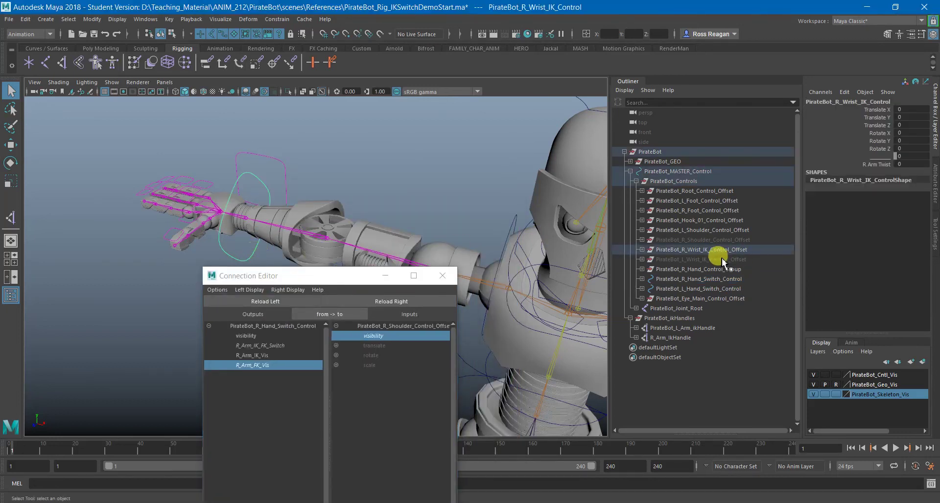
left_click(239, 243)
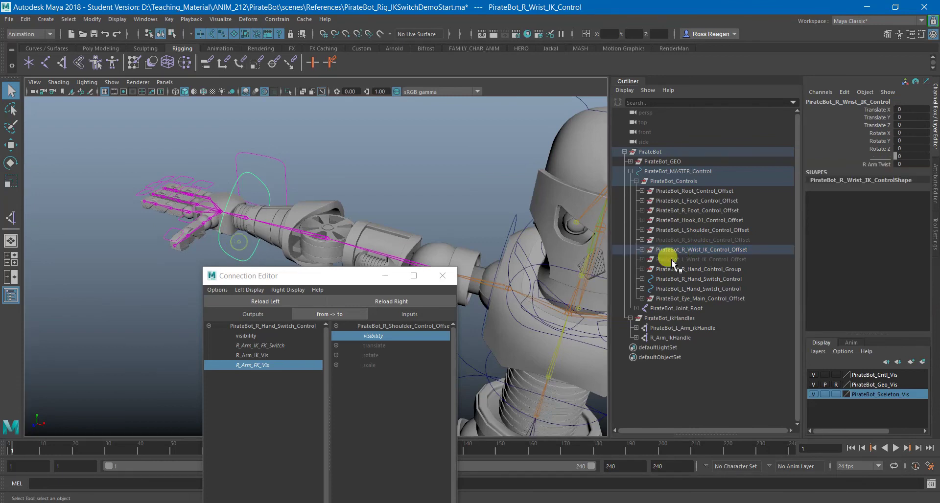
left_click(681, 250)
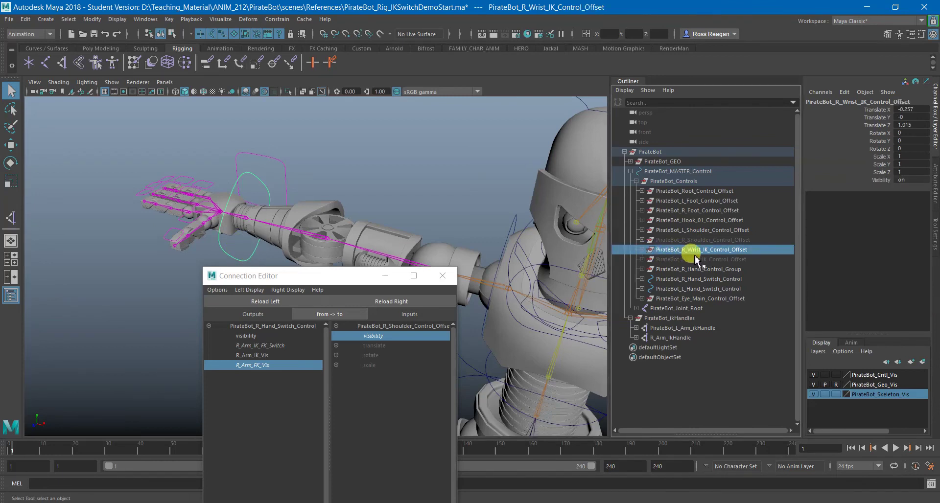
key("w")
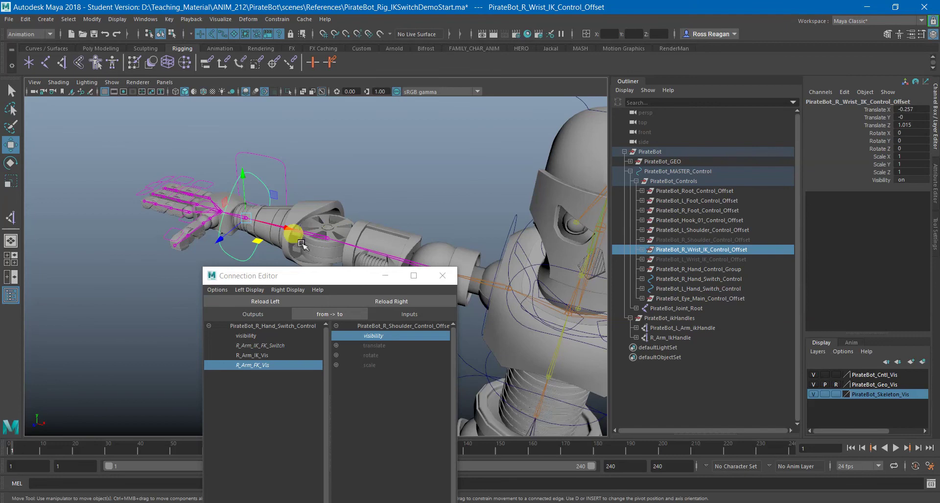
left_click(642, 250)
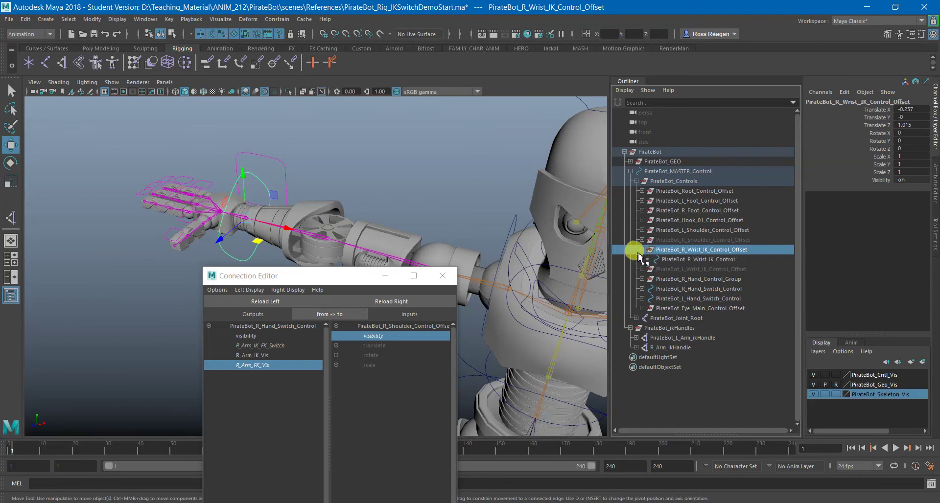
left_click(642, 250)
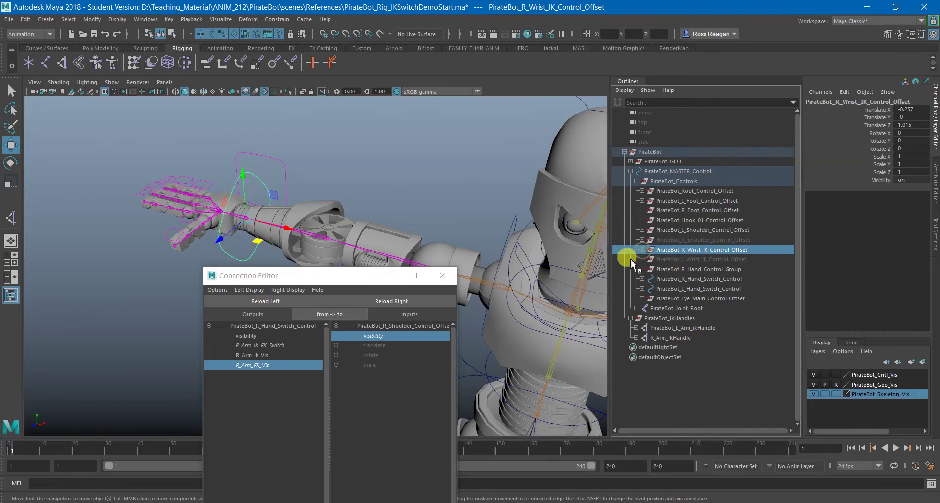
Load the wrist IK offset group as the connection target, connect R_Arm_IK_Vis to its visibility and close the Connection Editor
left_click_drag(334, 276, 440, 136)
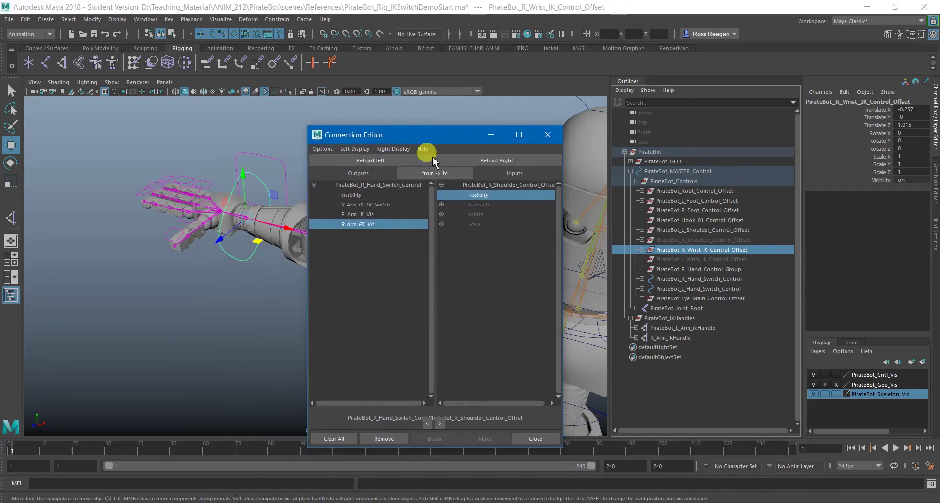
left_click(368, 214)
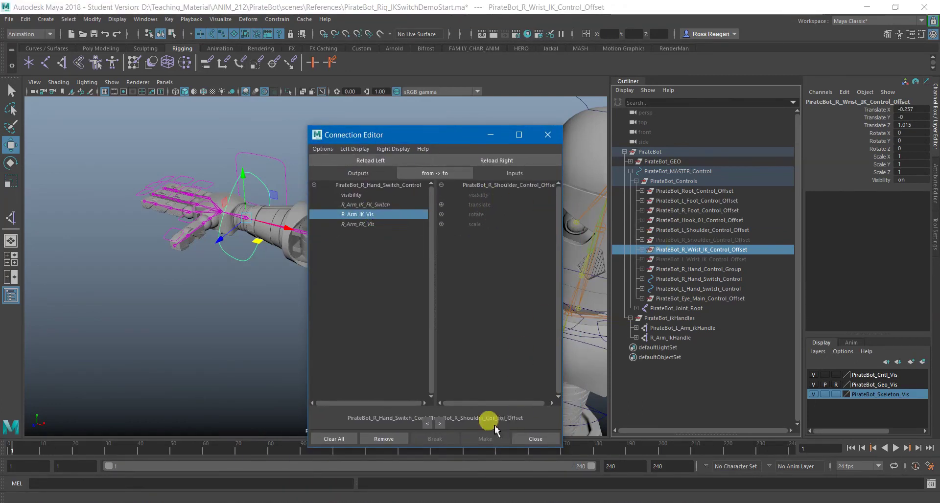
left_click(481, 160)
left_click(482, 195)
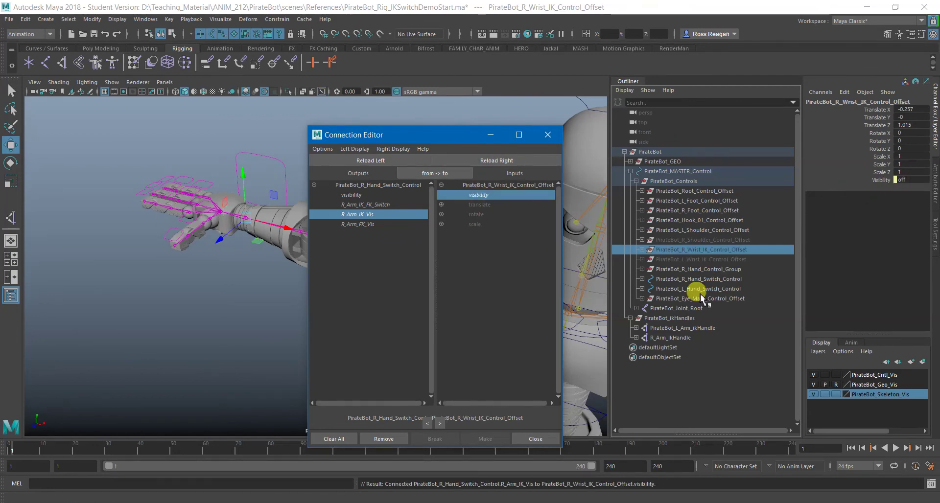
left_click(548, 433)
Select the right hand switch control and test R Arm IK Vis and R Arm FK Vis by toggling them
left_click(279, 157)
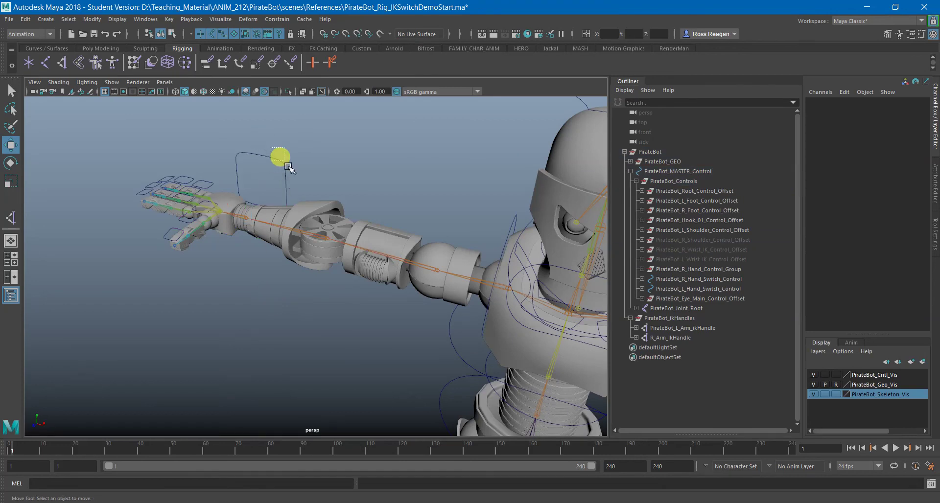
left_click(876, 125)
middle_click_drag(404, 203, 545, 204)
left_click(864, 133)
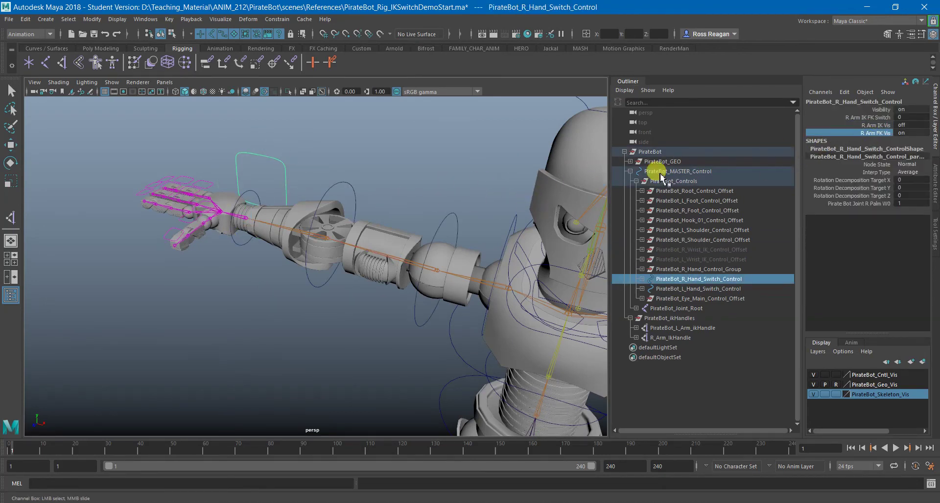
left_click(876, 126)
middle_click_drag(382, 195, 403, 172)
Set both R Arm FK Vis and R Arm IK Vis to on for the right hand switch control, and deselect it
left_click(861, 132)
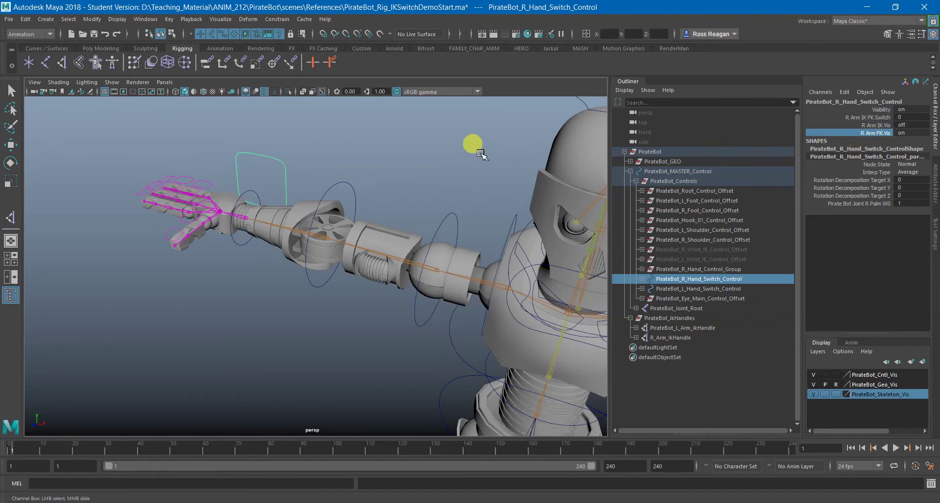
middle_click_drag(352, 204, 252, 200)
left_click_drag(291, 202, 458, 200, "alt")
middle_click_drag(431, 198, 445, 199)
left_click(829, 125)
middle_click_drag(292, 175, 382, 186)
left_click_drag(380, 220, 377, 203, "alt")
left_click(377, 206)
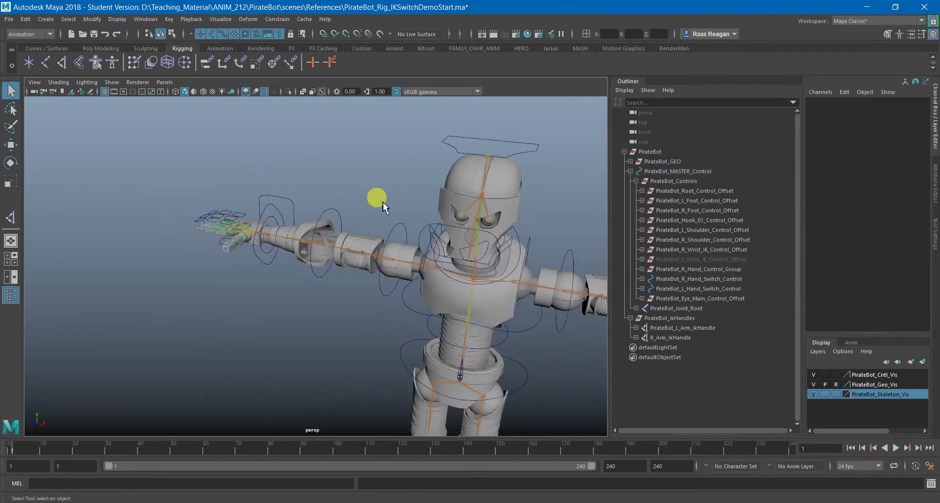
Collapse the PirateBot hierarchy, review the right hand switch and right shoulder controls by selecting each, and clear the selection
left_click(624, 152)
left_click_drag(325, 193, 406, 281, "alt")
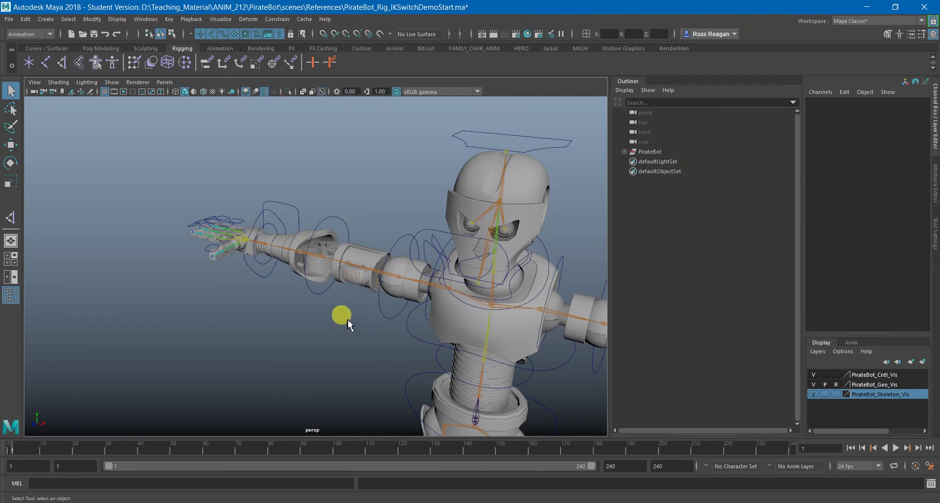
left_click(296, 210)
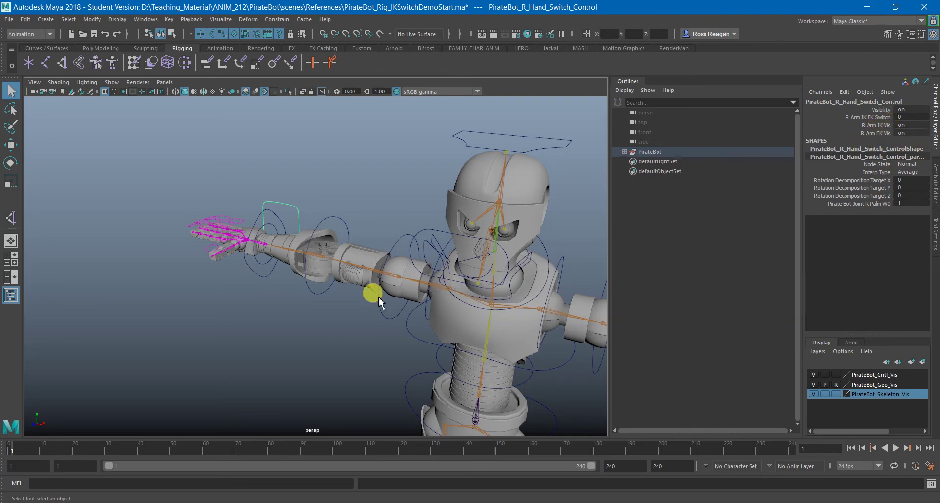
left_click(412, 325)
left_click(381, 309)
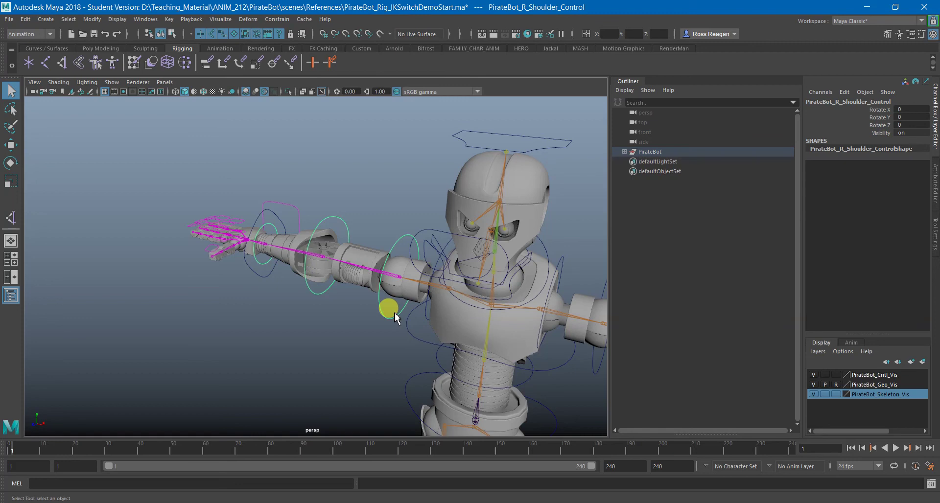
left_click(384, 349)
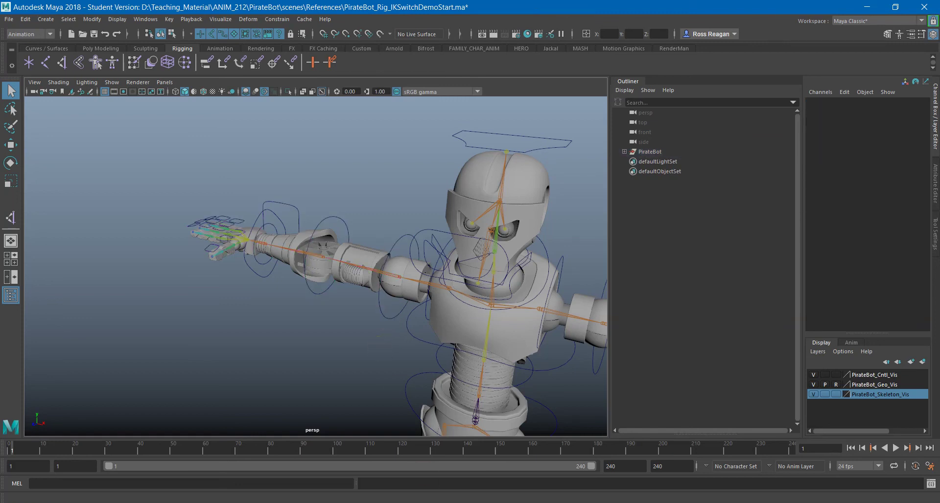